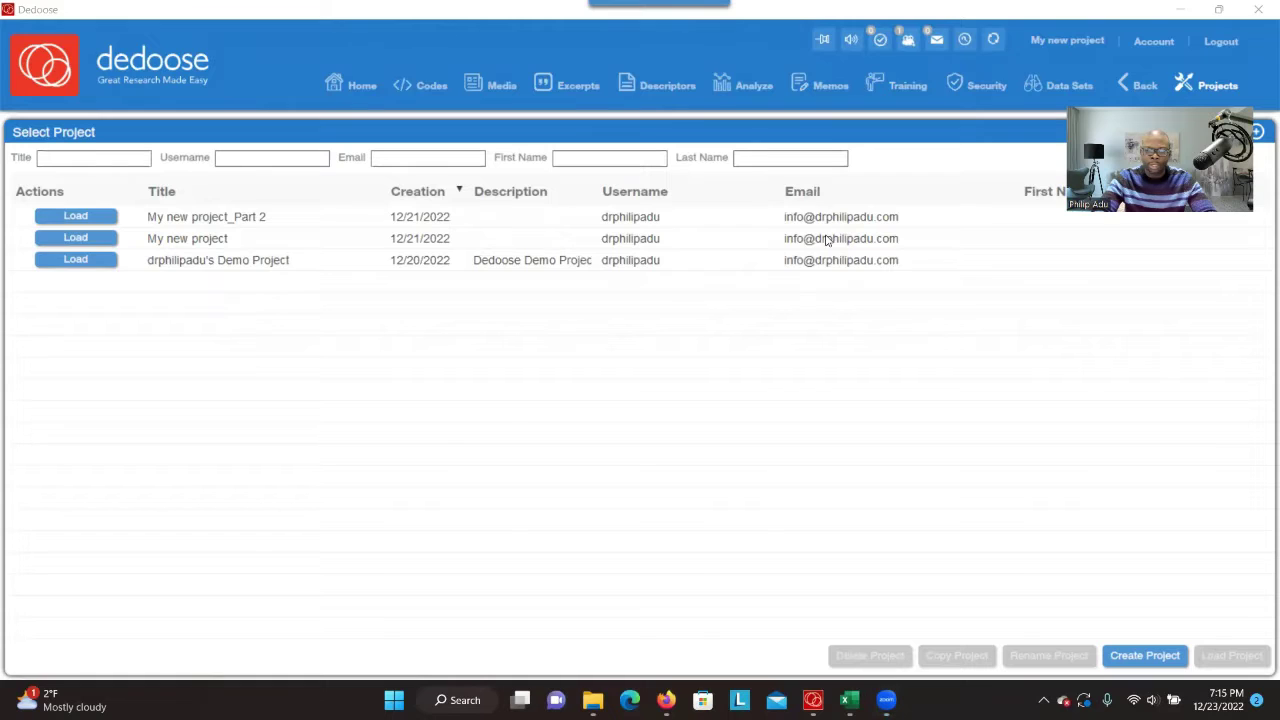
# Step: View the home dashboard of the current project, My new project, and return to the project list
pyautogui.click(612, 260)
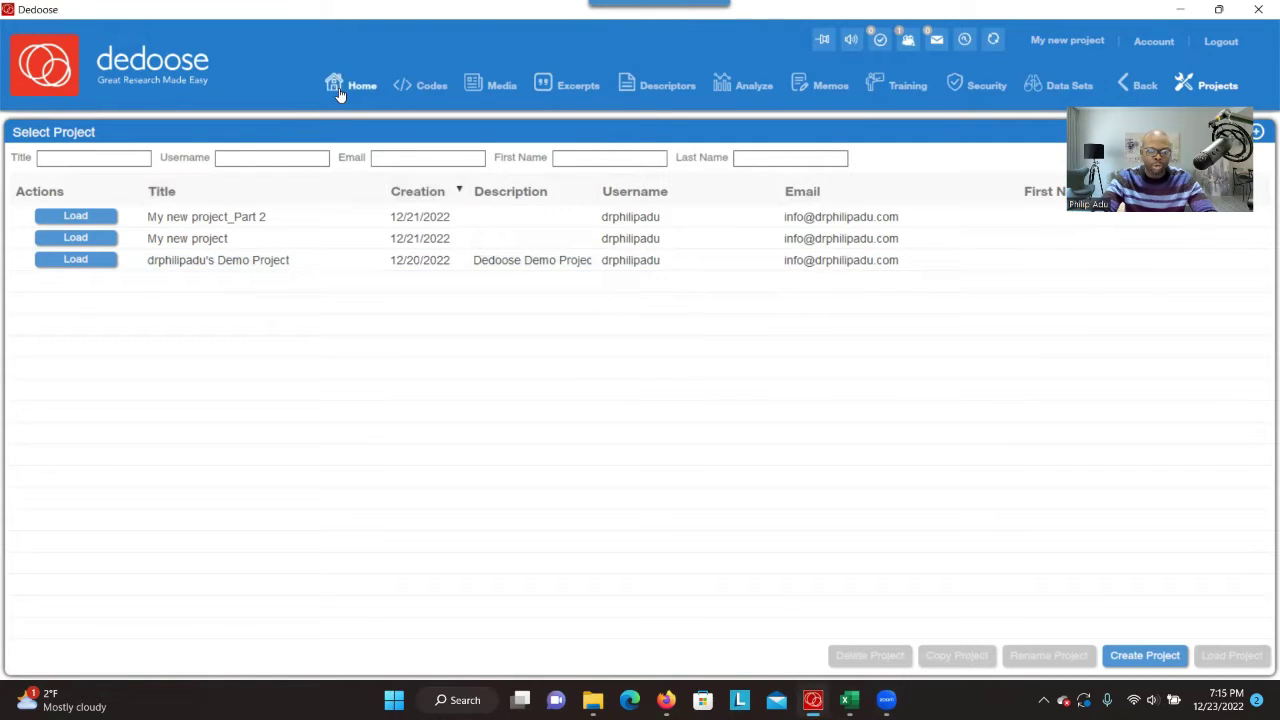
pyautogui.click(340, 90)
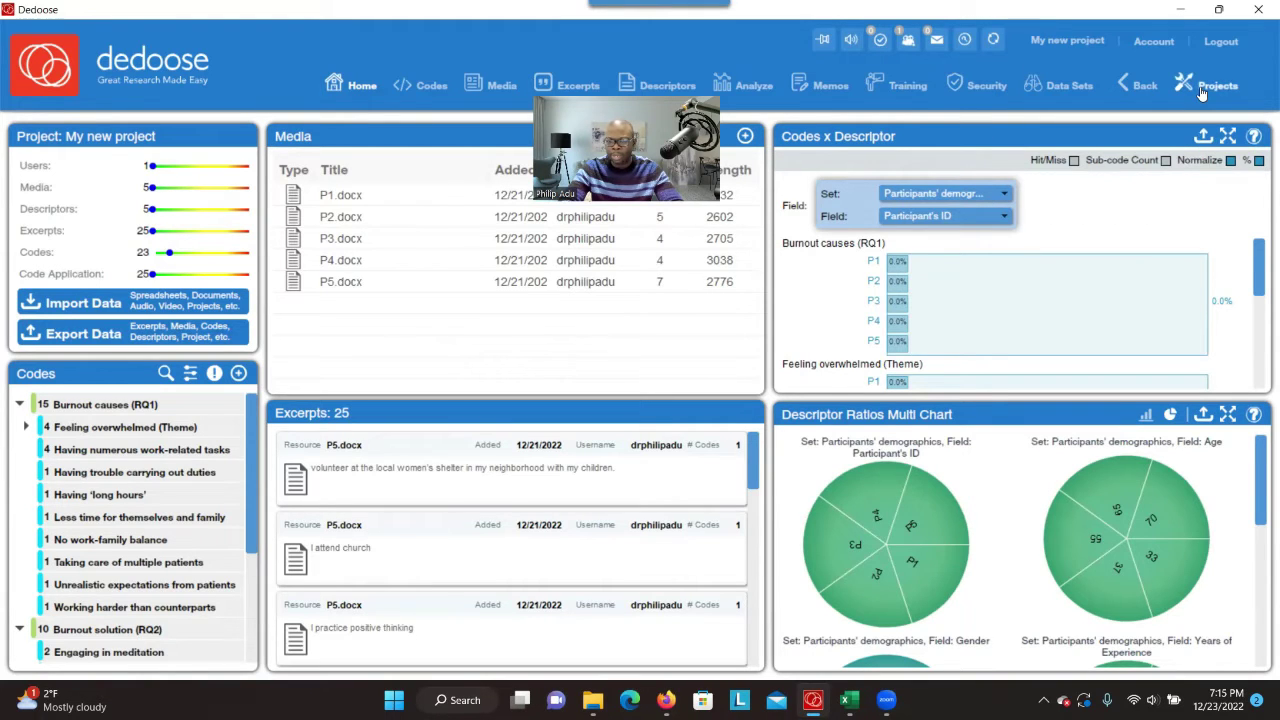
pyautogui.click(1203, 90)
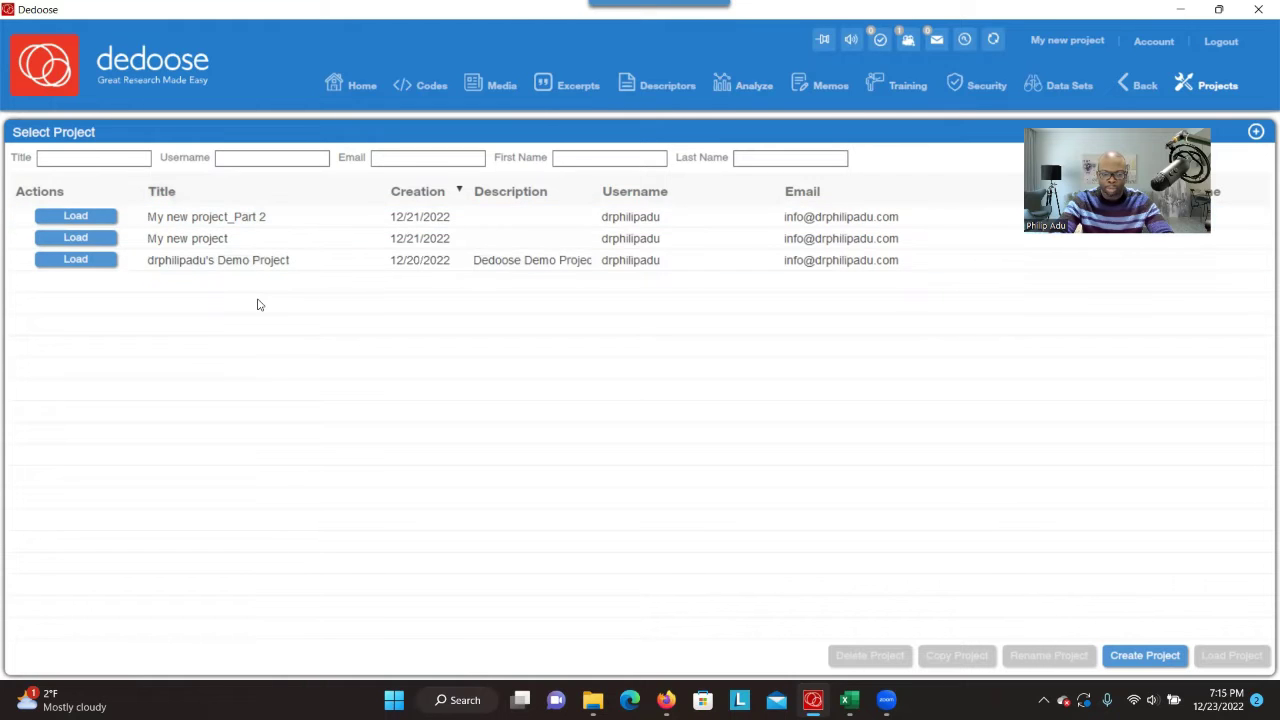
# Step: Load My new project_Part 2 to view its dashboard and return to the project list
pyautogui.click(108, 220)
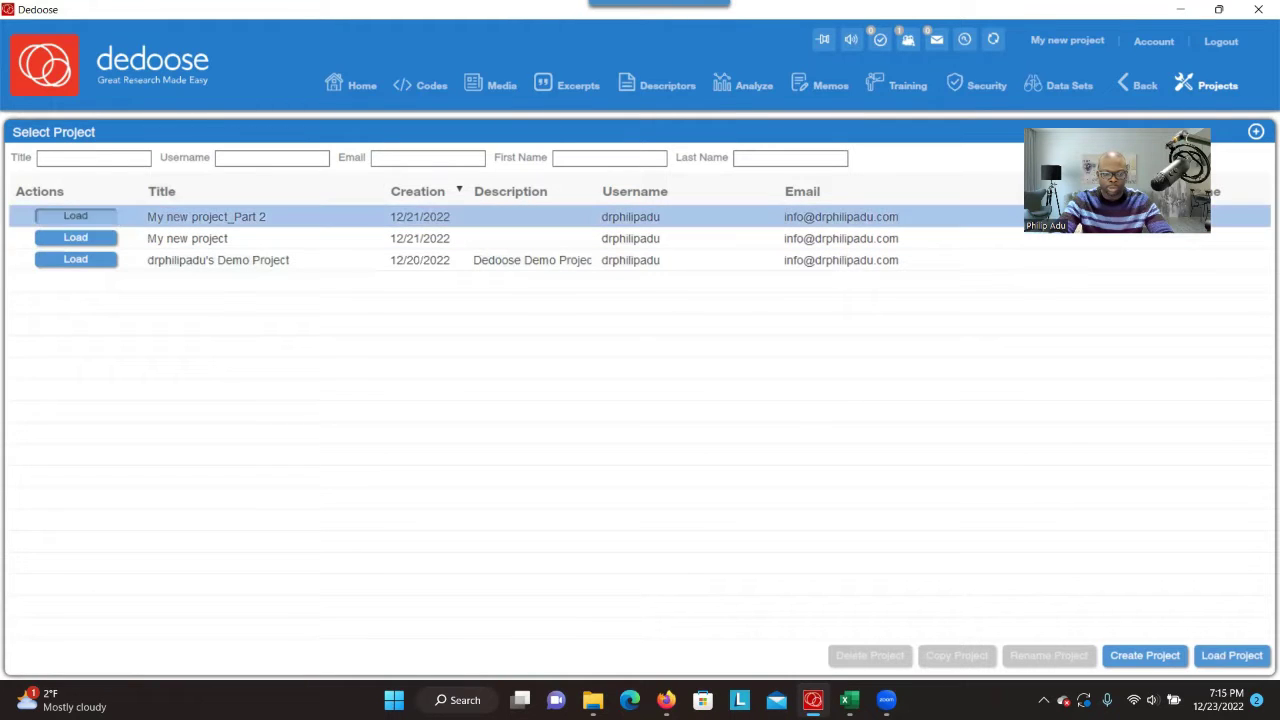
pyautogui.click(108, 218)
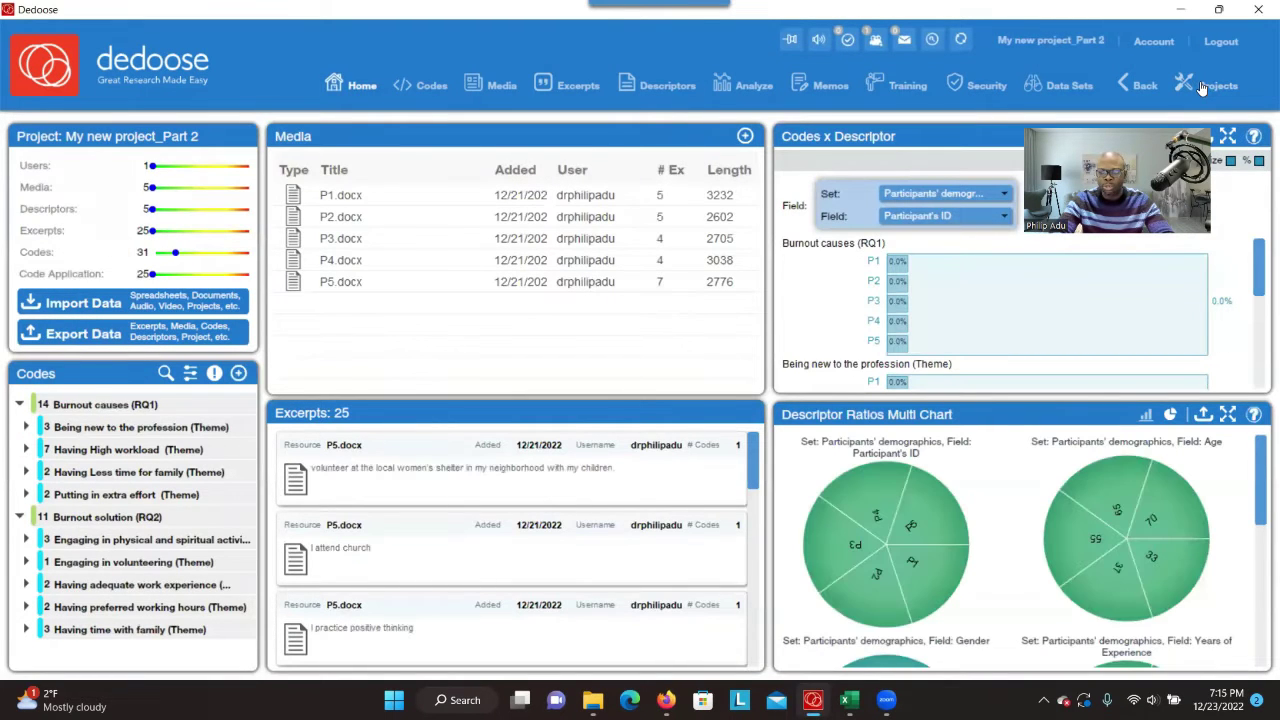
pyautogui.click(1203, 88)
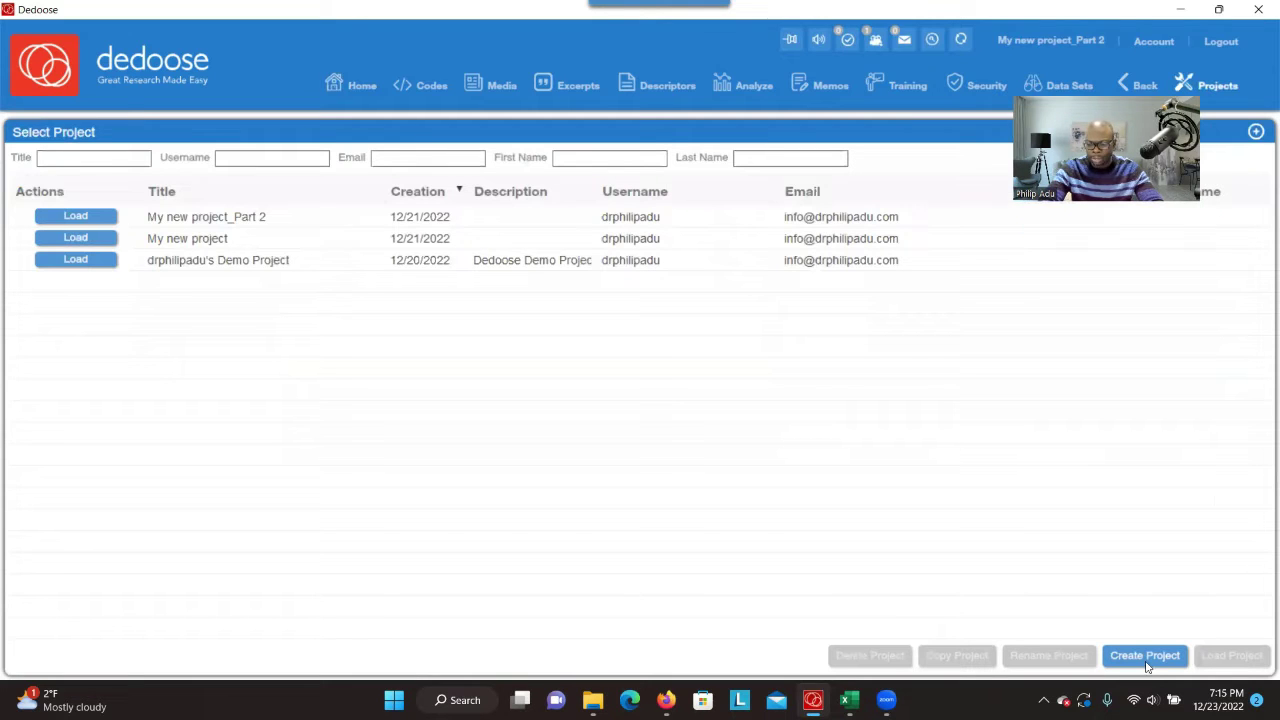
# Step: Create a new project titled "Project A" with no description and no encryption
pyautogui.click(1146, 664)
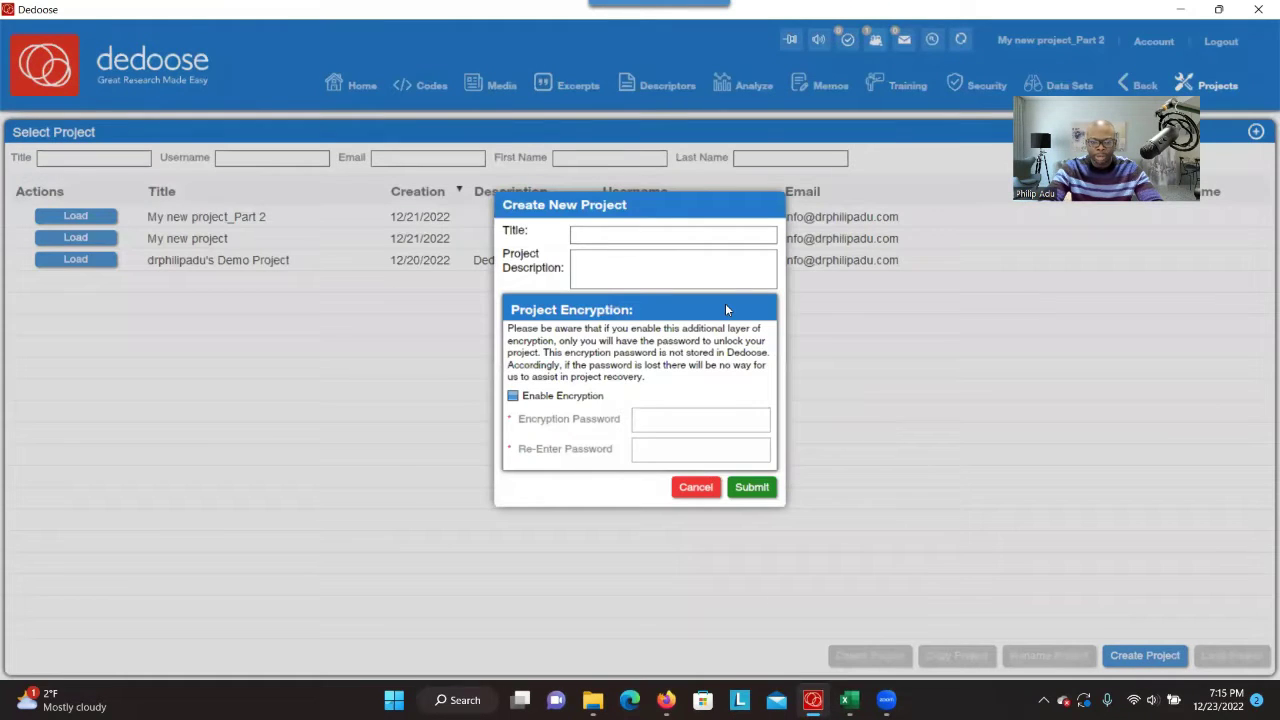
pyautogui.click(636, 233)
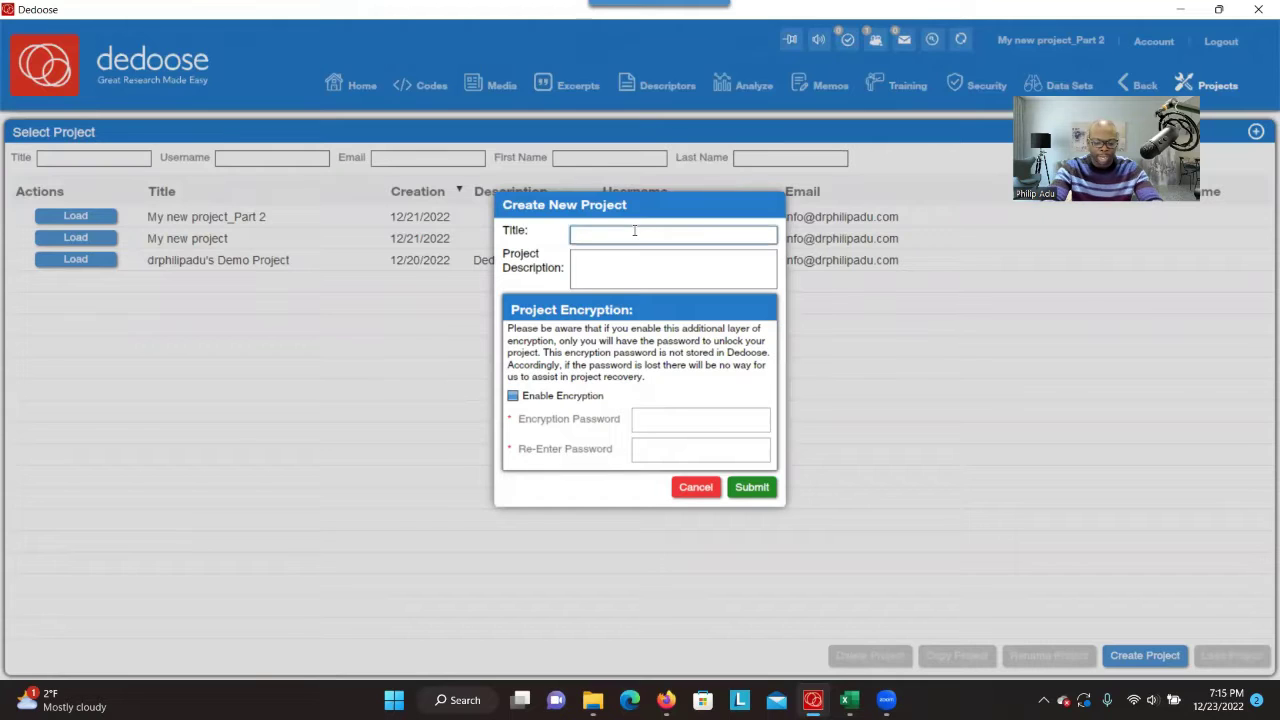
pyautogui.write('ProjectA')
pyautogui.click(623, 265)
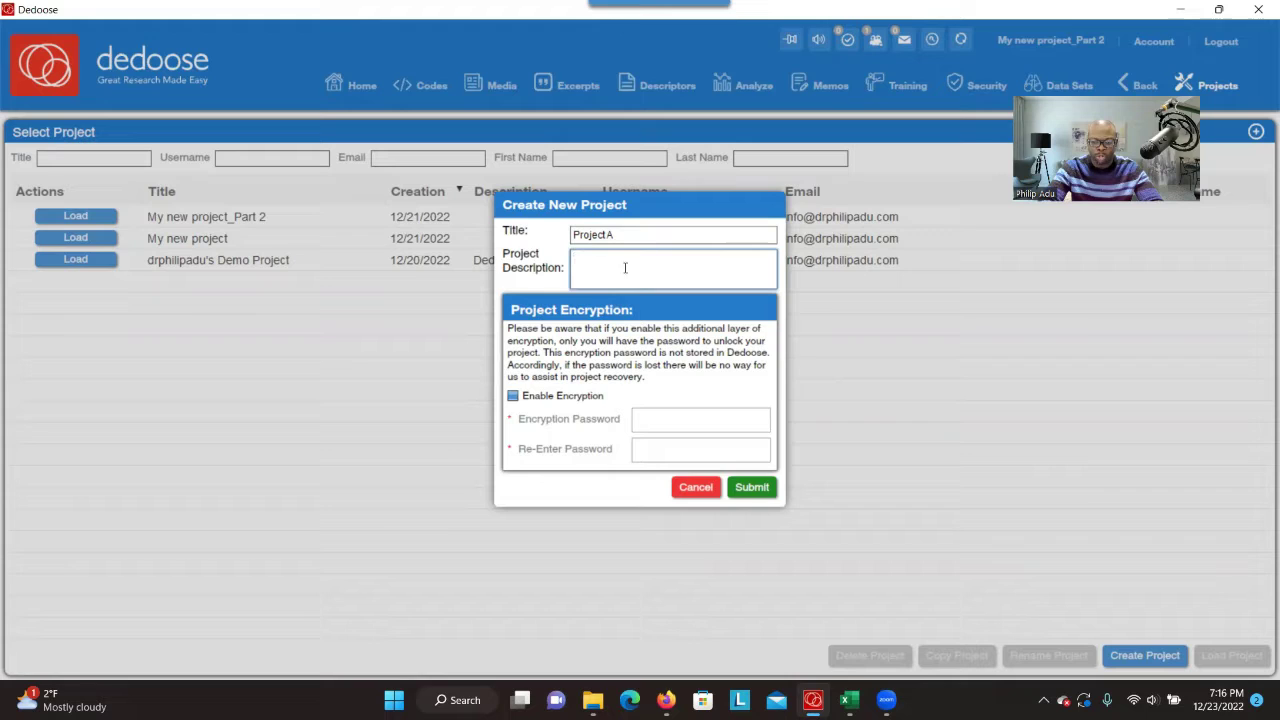
pyautogui.click(743, 489)
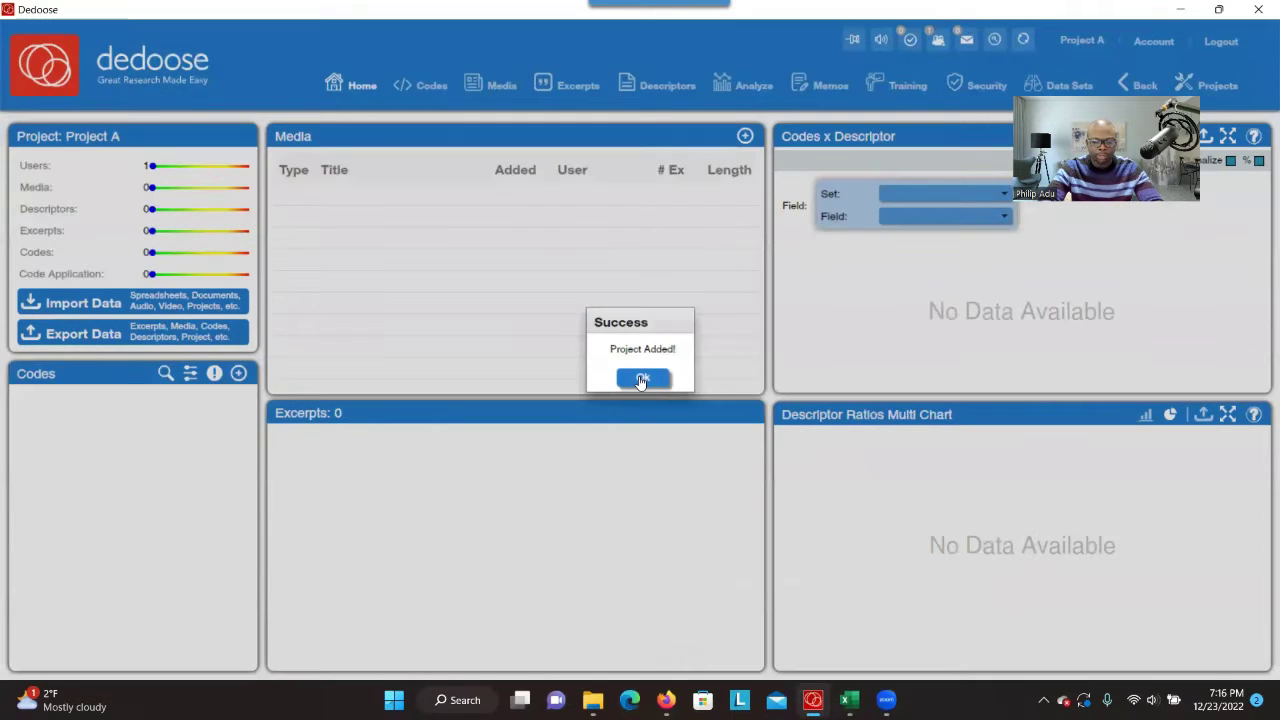
pyautogui.click(641, 379)
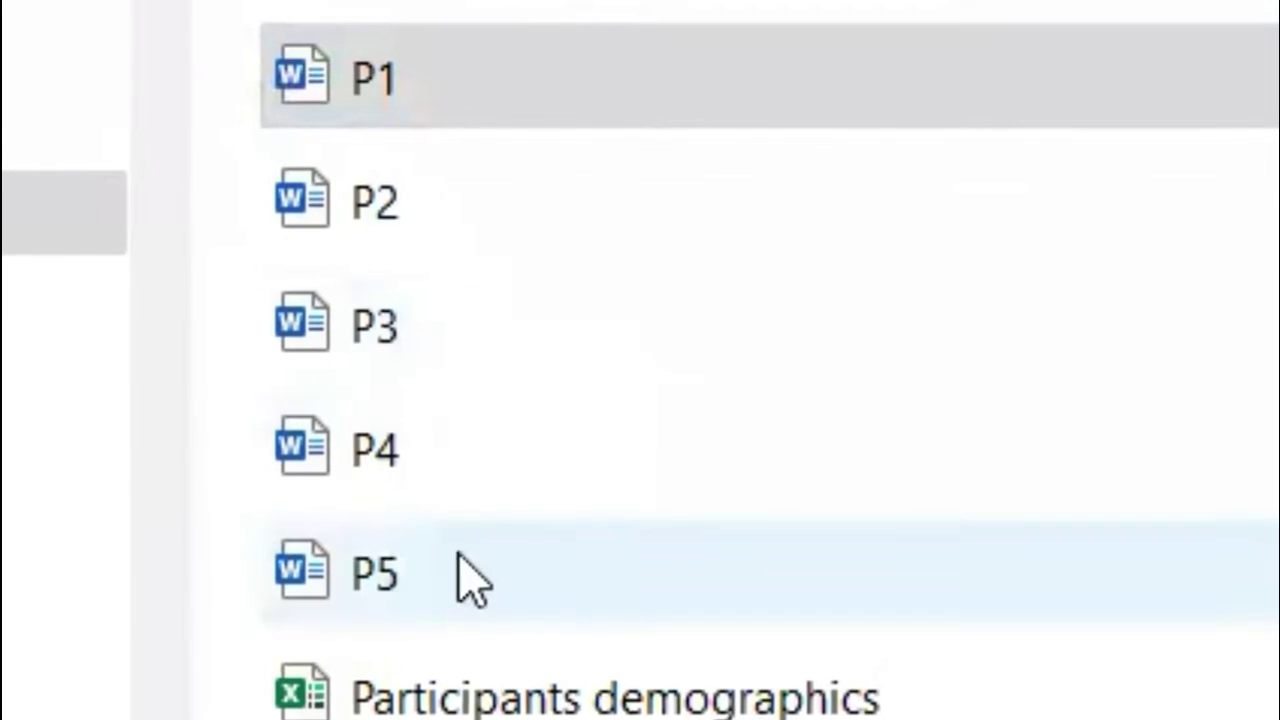
# Step: Open the P1 interview transcript from the data folder in Word
pyautogui.moveTo(577, 362)
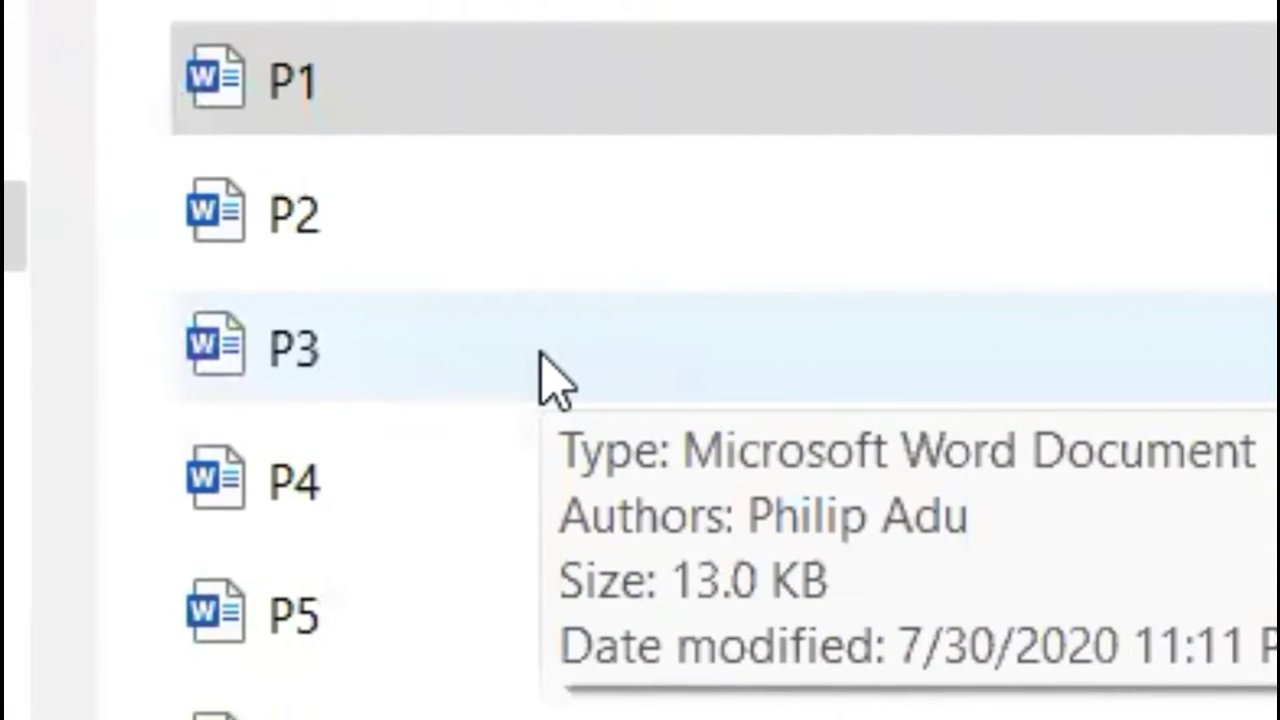
pyautogui.click(349, 123)
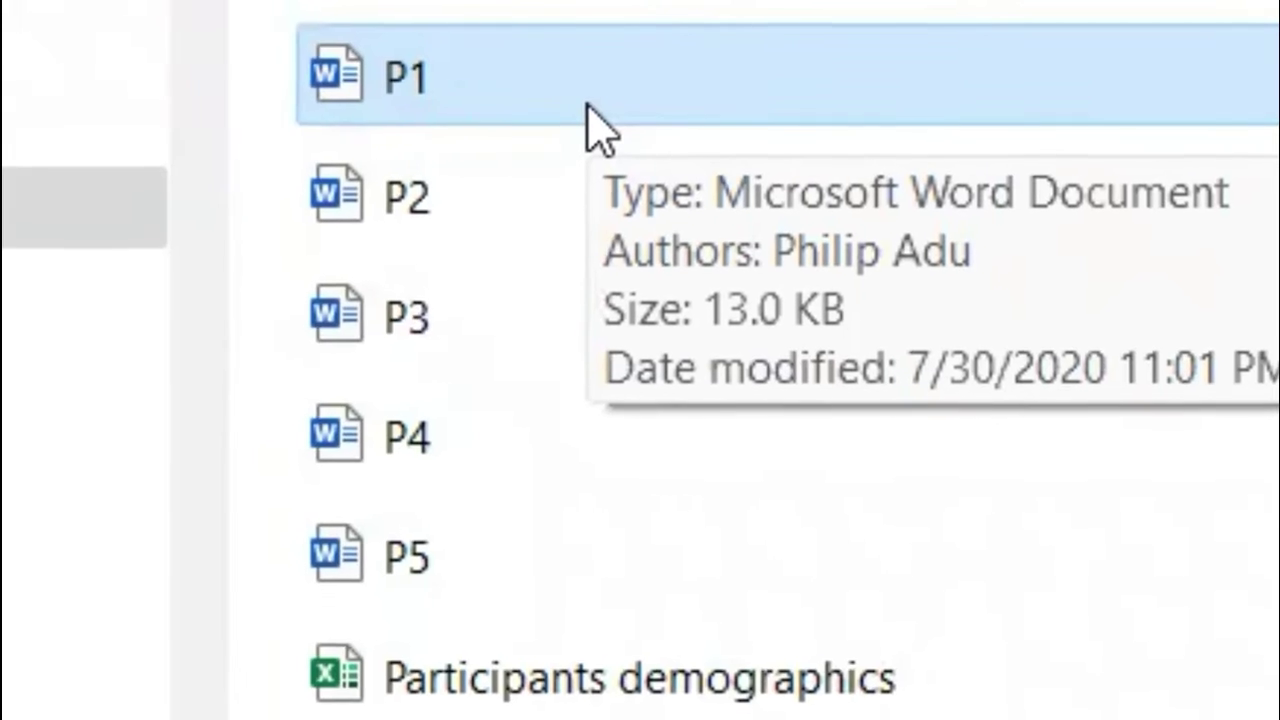
pyautogui.doubleClick(547, 110)
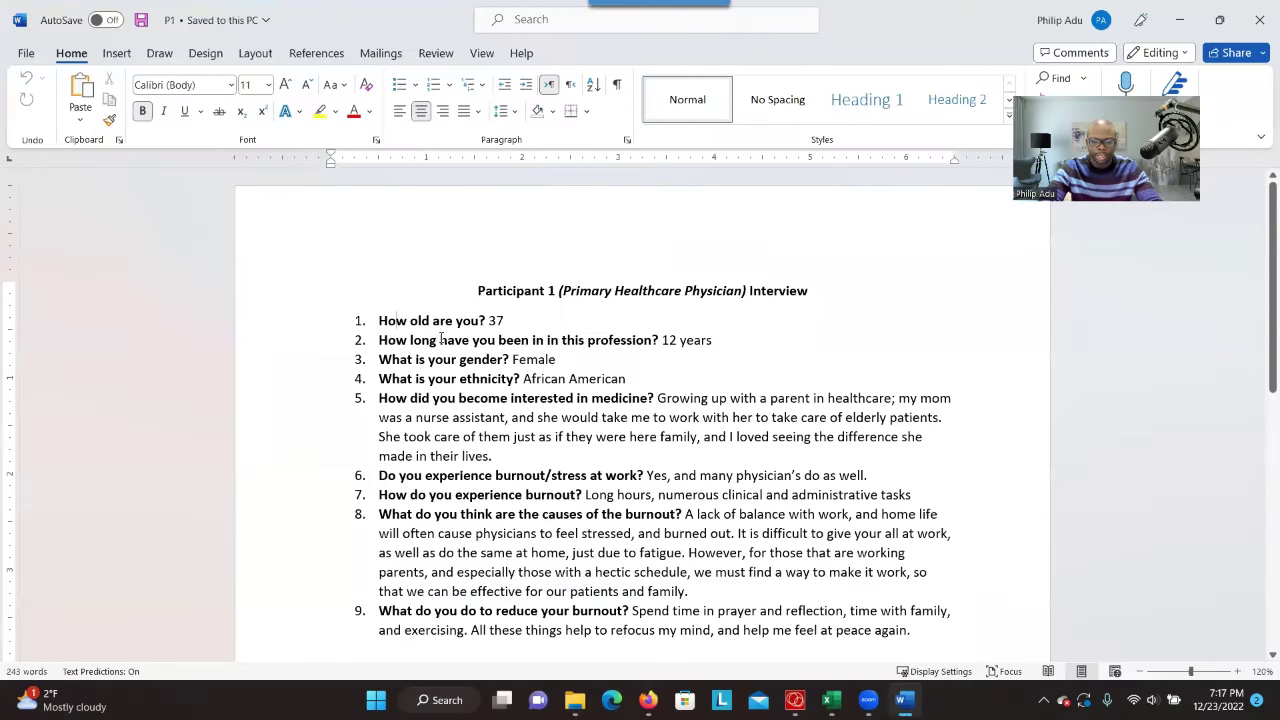
# Step: Examine the P1 transcript's heading, demographic questions 1 to 4 and interview questions 5 to 9, and close the document
pyautogui.moveTo(378, 320); pyautogui.dragTo(625, 381)
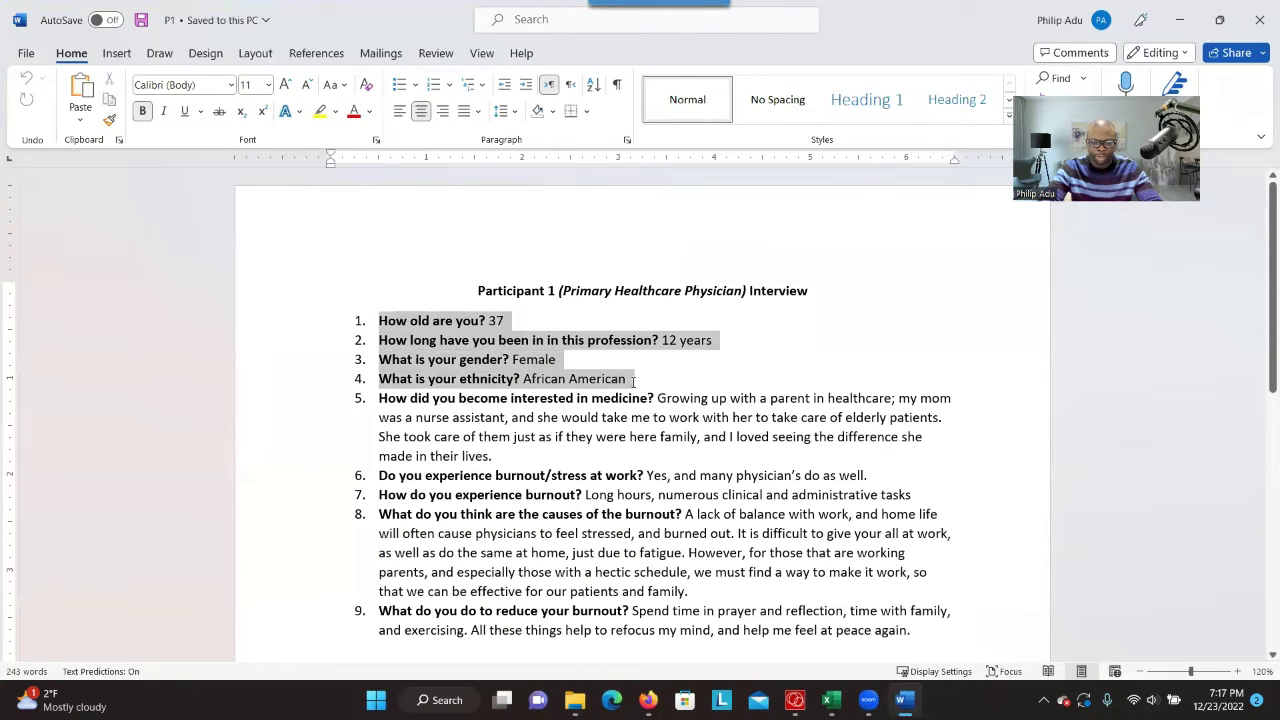
pyautogui.moveTo(378, 398); pyautogui.dragTo(962, 618)
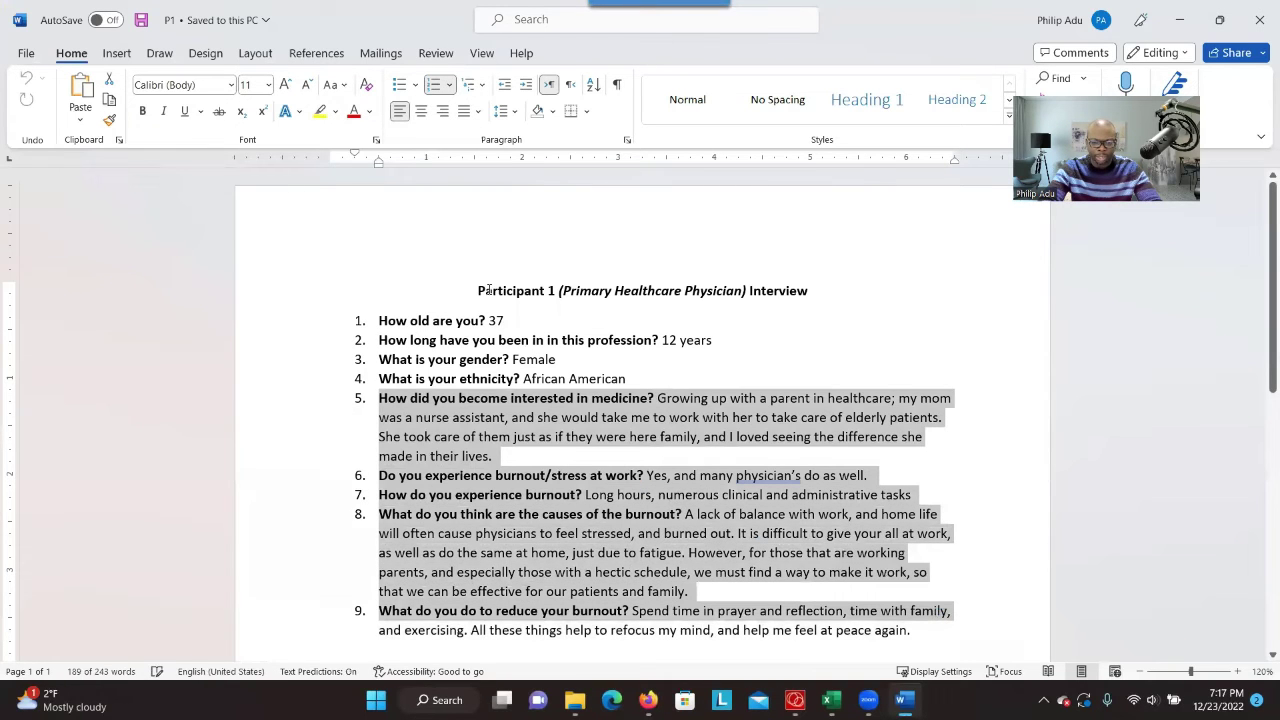
pyautogui.moveTo(497, 290); pyautogui.dragTo(559, 291)
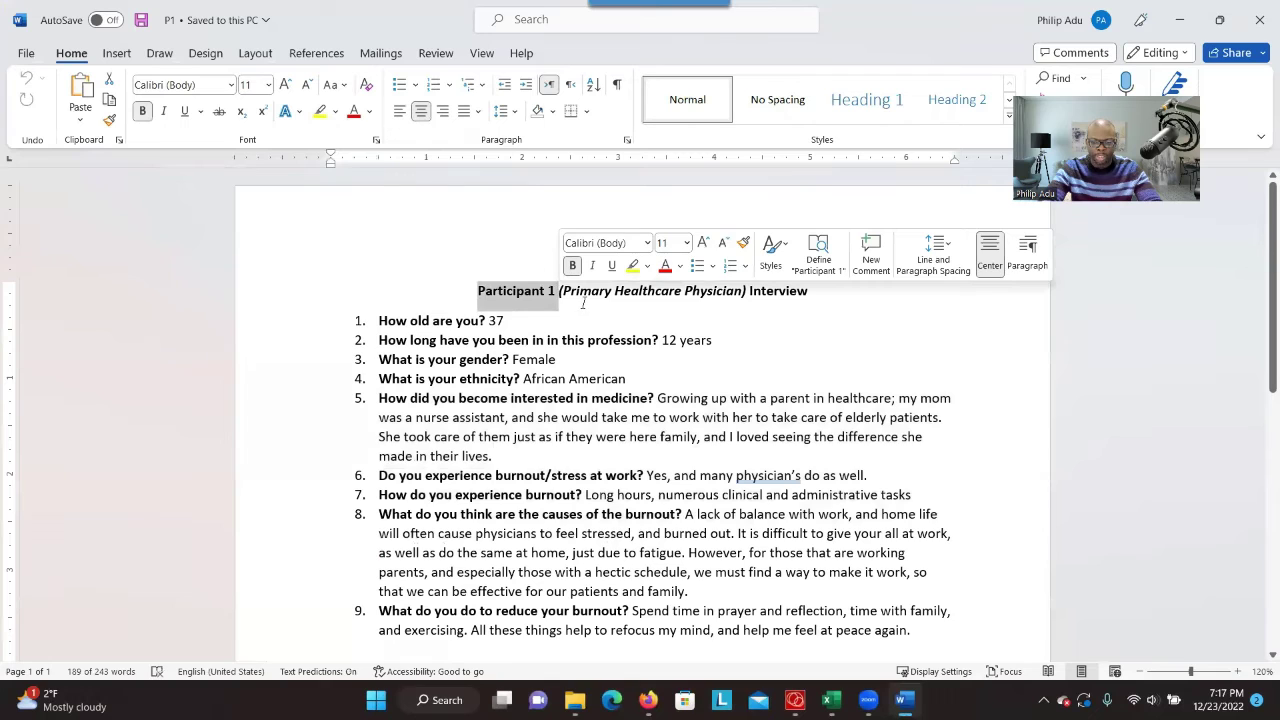
pyautogui.click(545, 475)
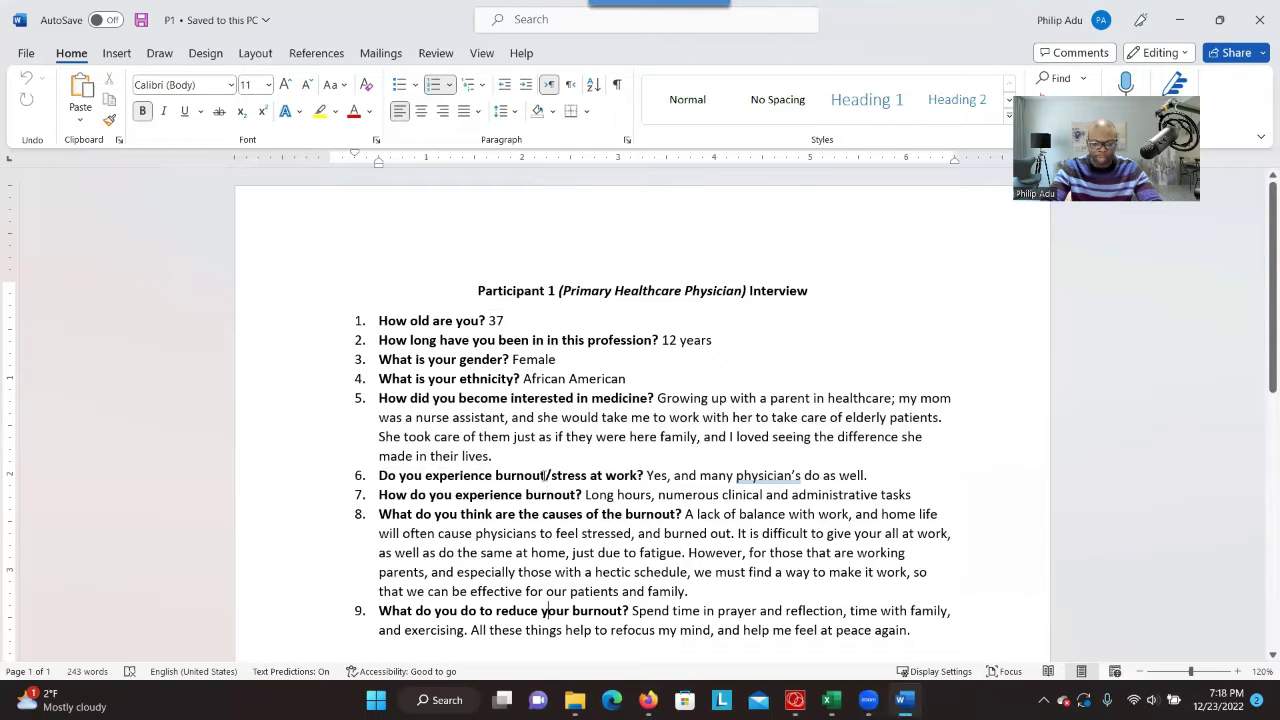
pyautogui.click(547, 645)
pyautogui.click(546, 572)
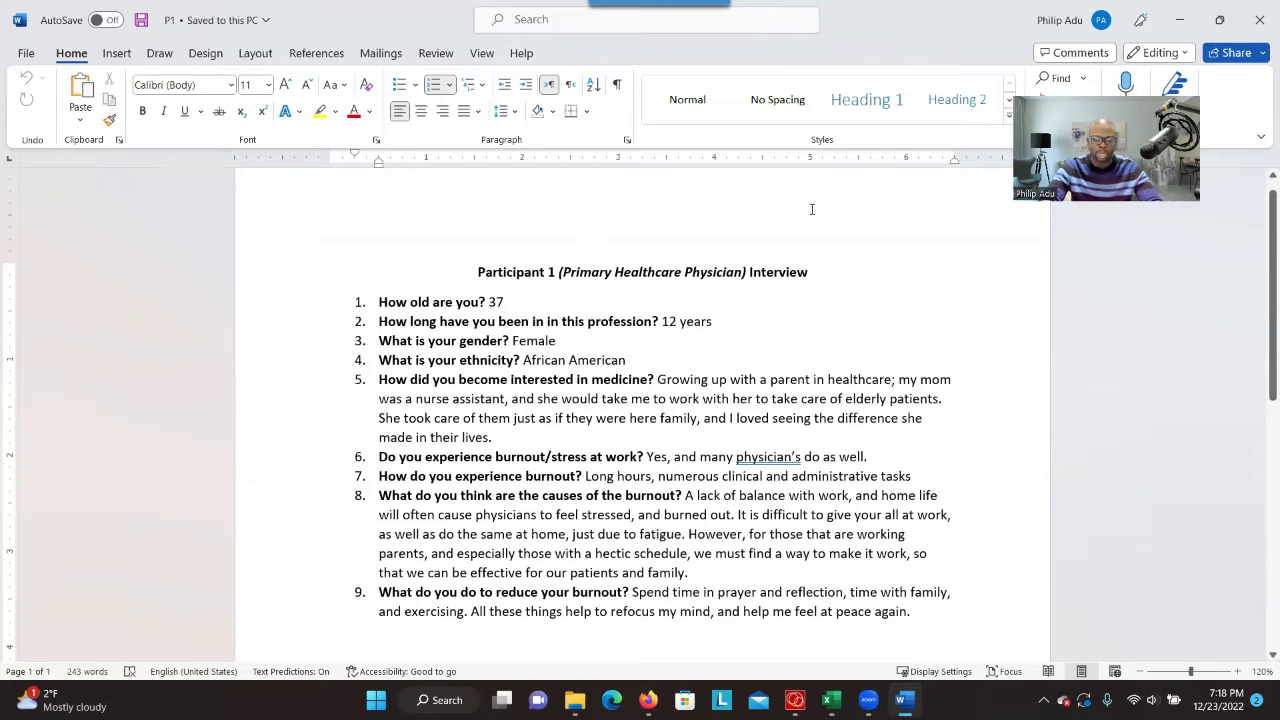
pyautogui.click(1260, 34)
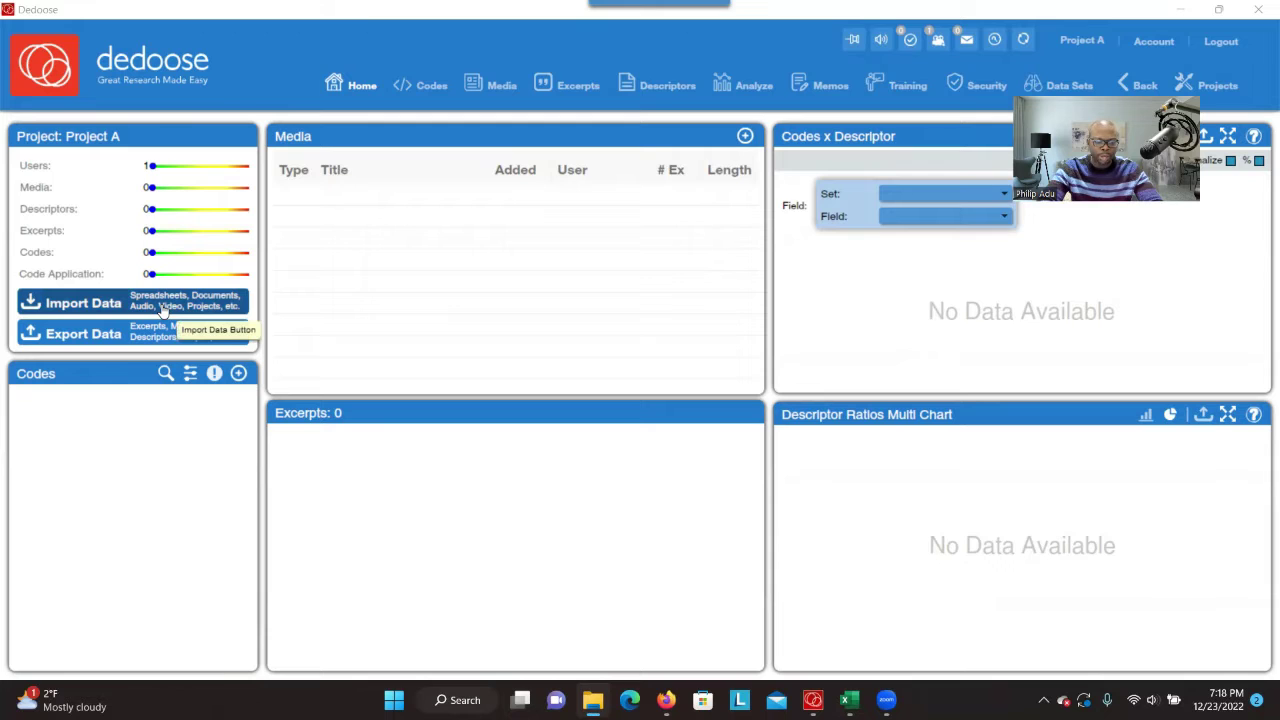
# Step: Import the text documents P1 to P5 from the Demostration folder into Project A in Dedoose
pyautogui.click(163, 306)
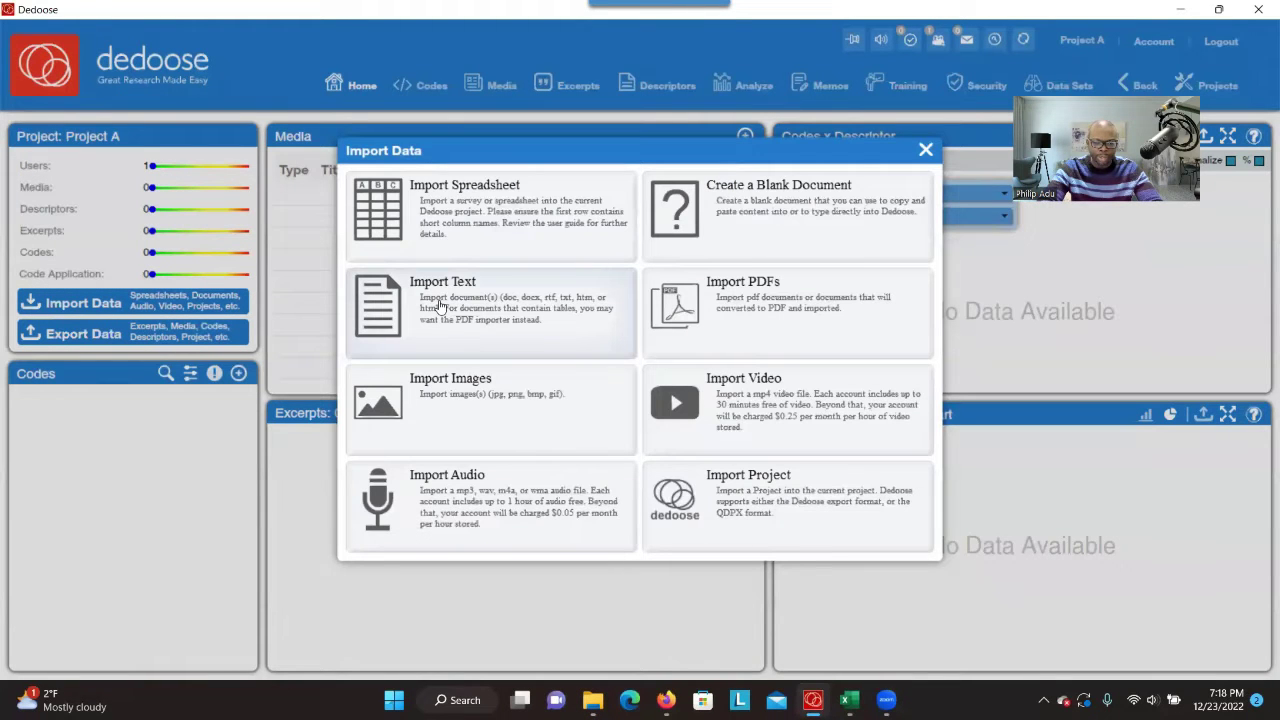
pyautogui.click(440, 305)
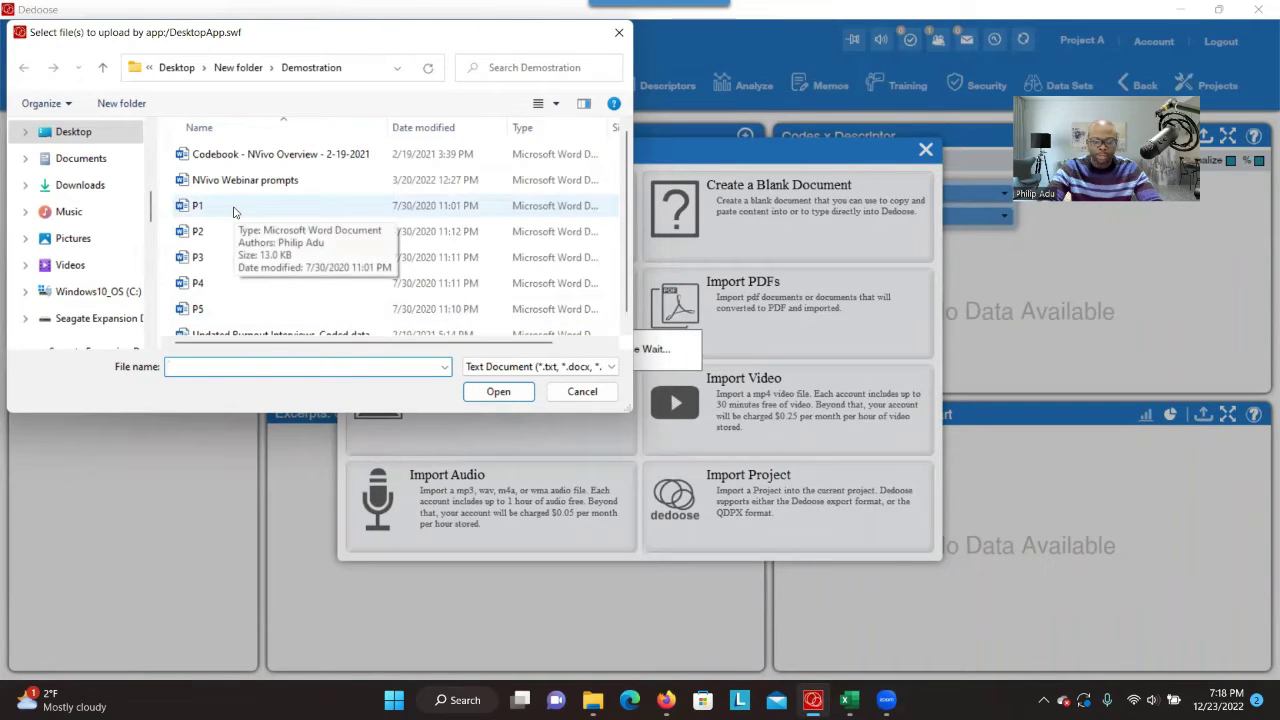
pyautogui.click(234, 208)
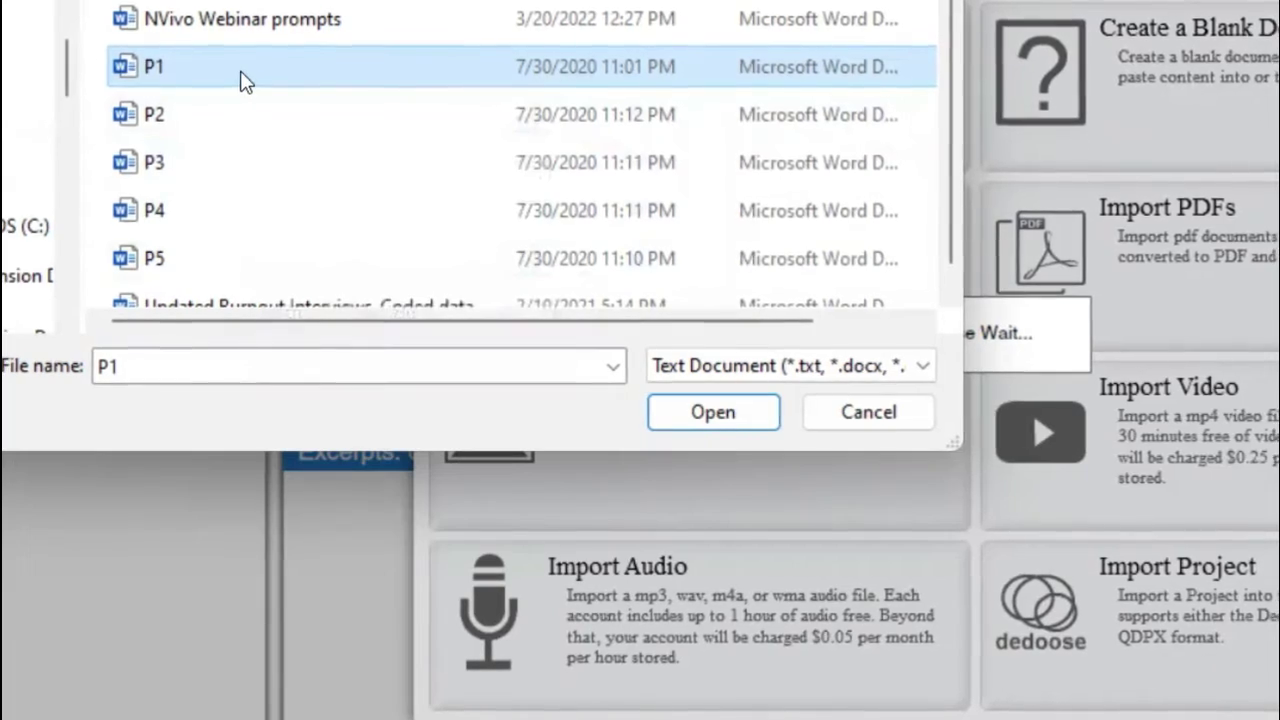
pyautogui.click(241, 70)
pyautogui.press('Escape')
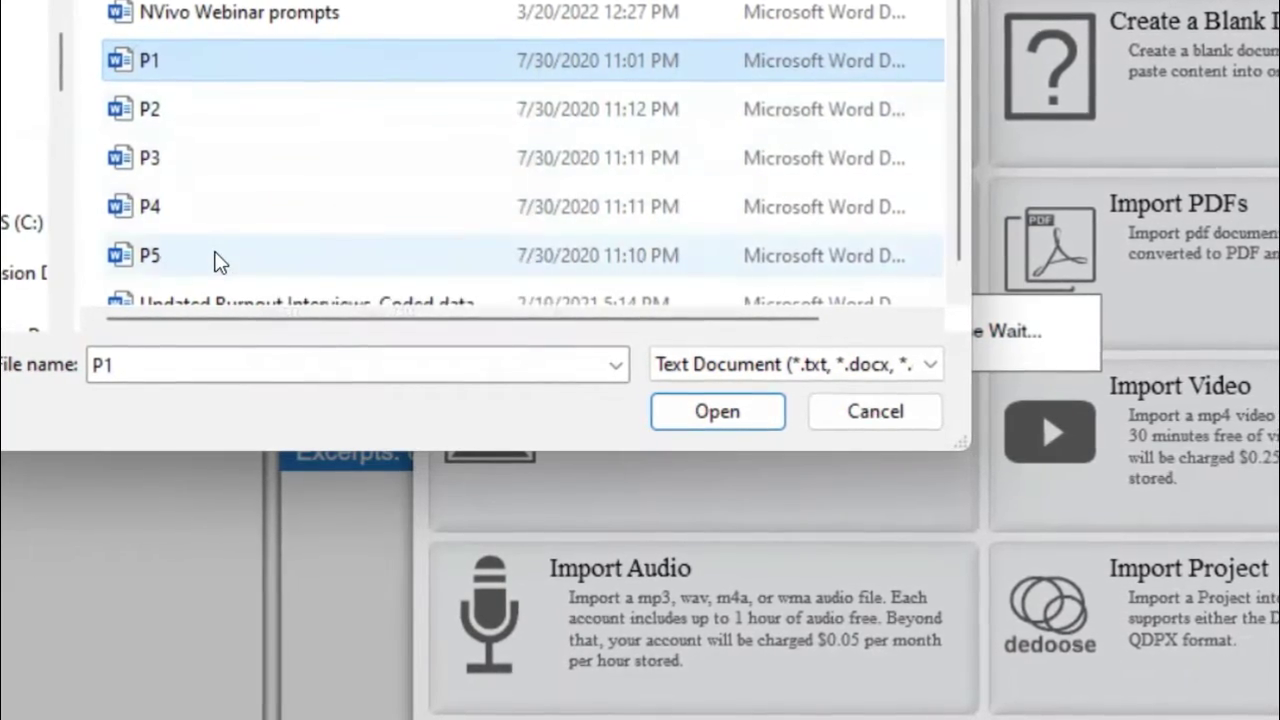
pyautogui.keyDown('shift'); pyautogui.click(214, 255); pyautogui.keyUp('shift')
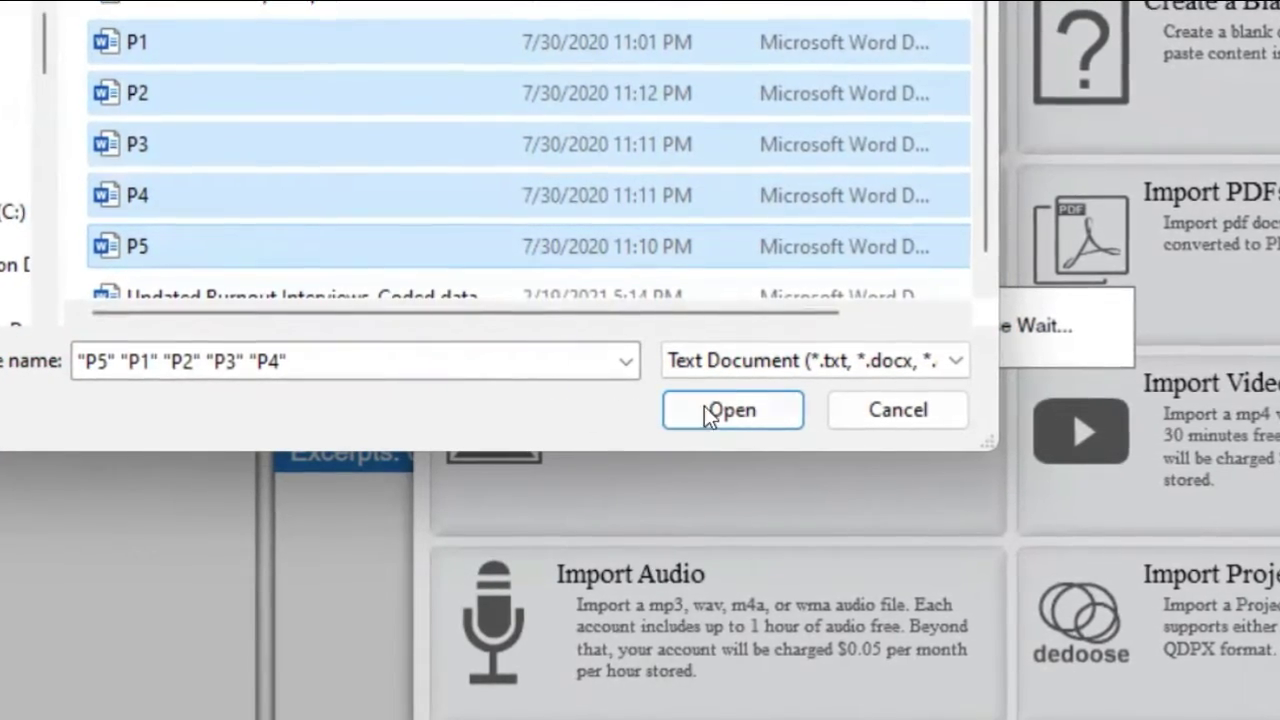
pyautogui.click(718, 407)
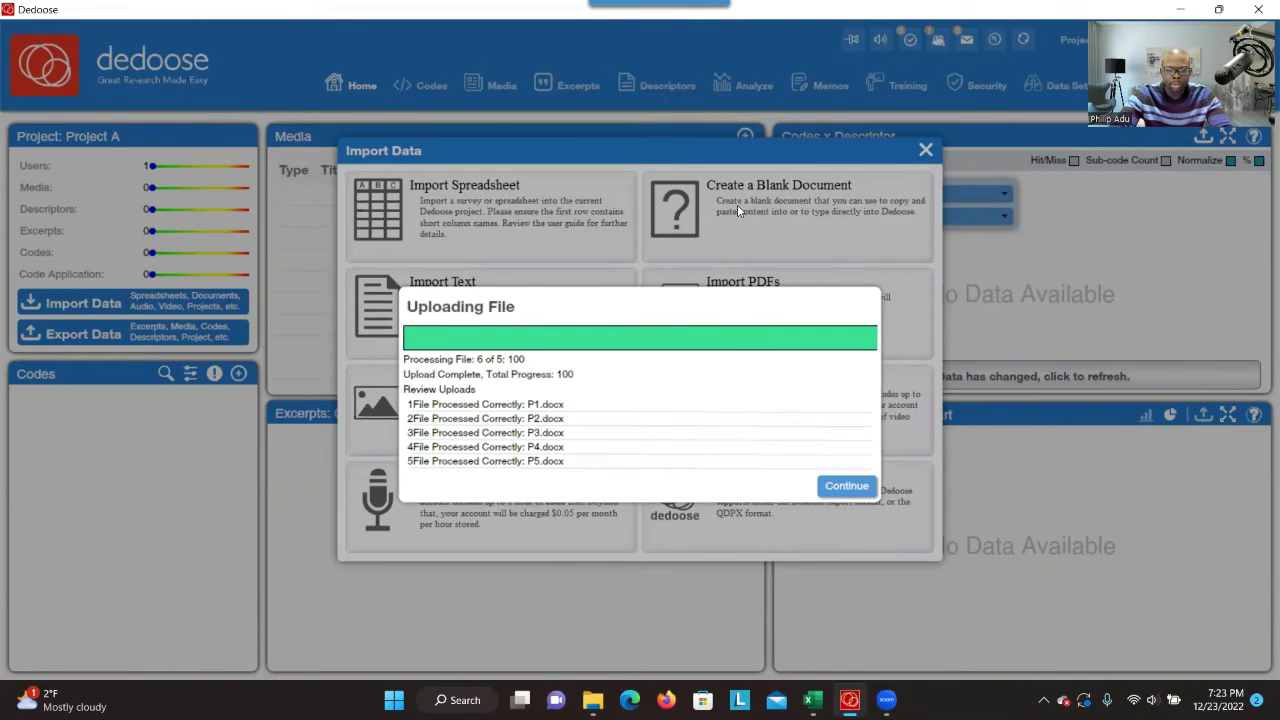
pyautogui.click(846, 485)
pyautogui.click(640, 378)
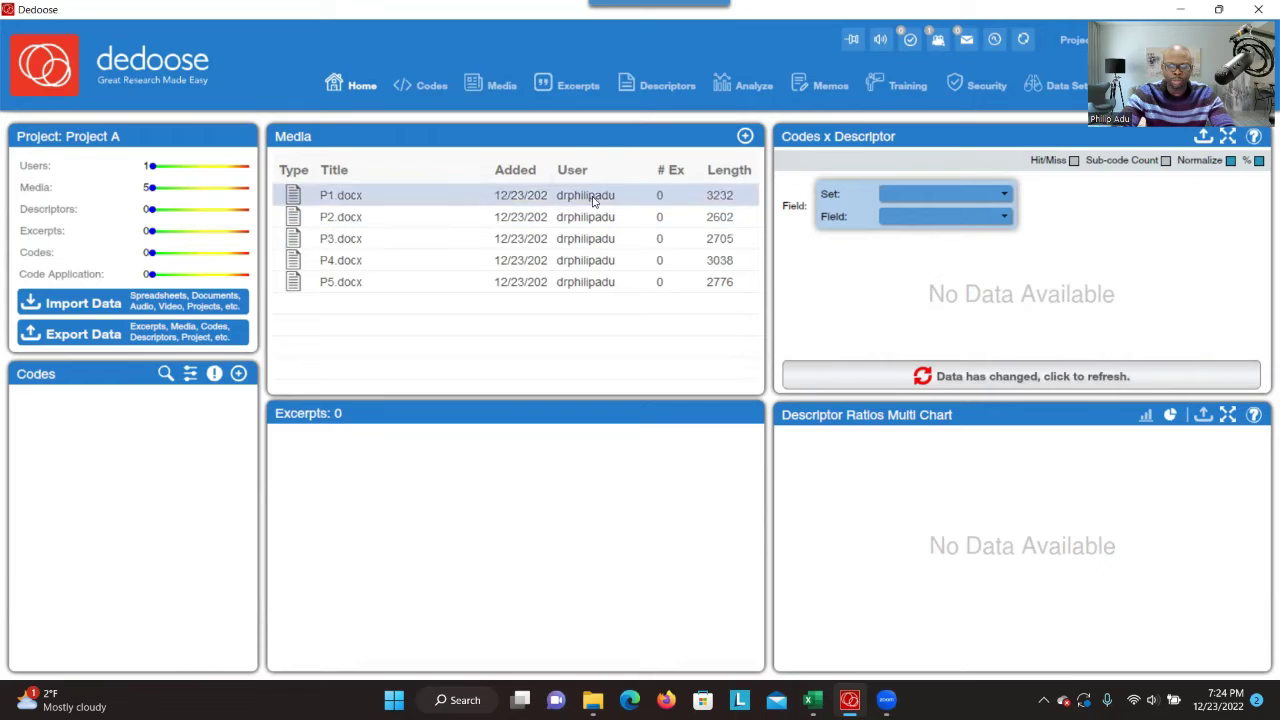
# Step: Add a new descriptor set titled "Participants' demographics"
pyautogui.click(655, 90)
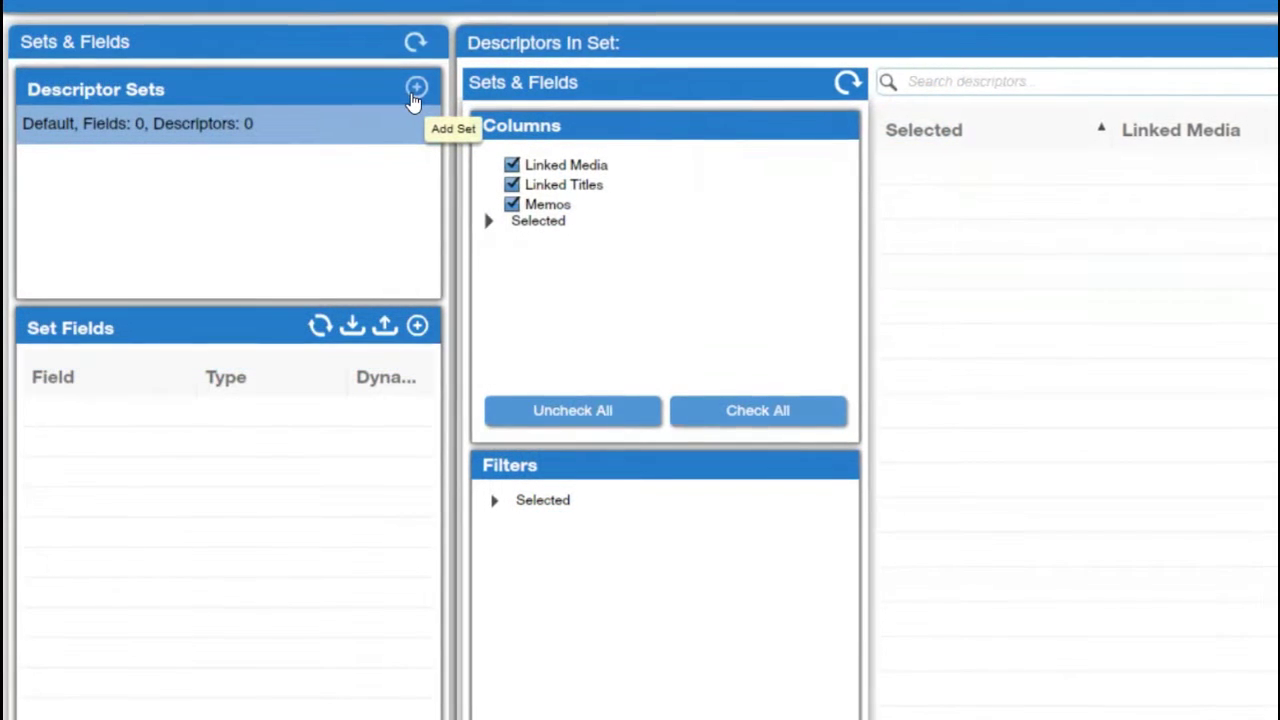
pyautogui.click(416, 88)
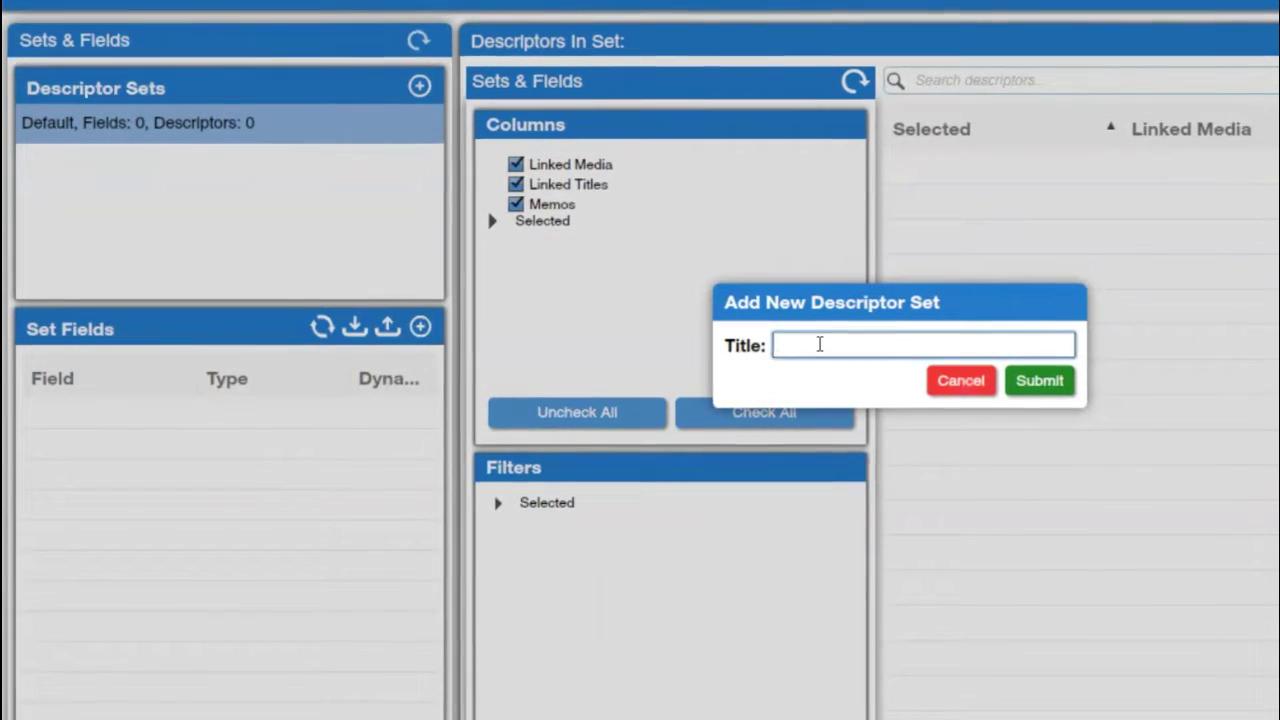
pyautogui.write("Participants' demo")
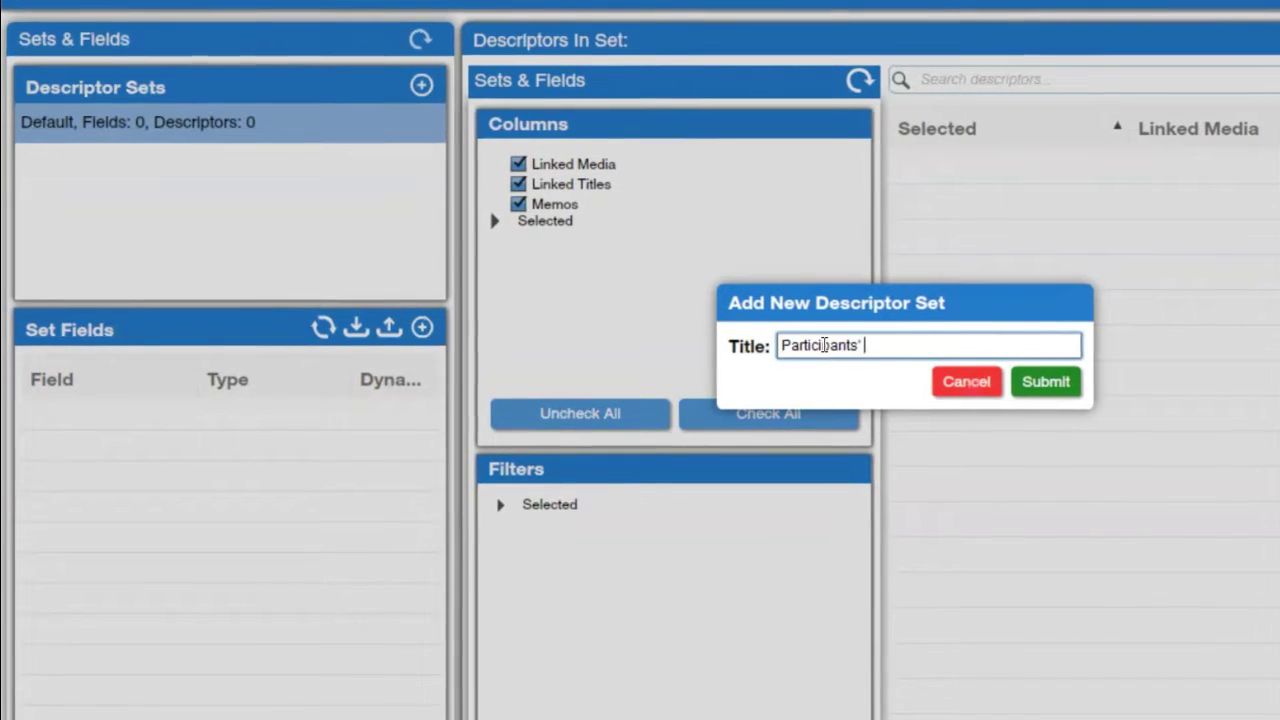
pyautogui.write('graphics')
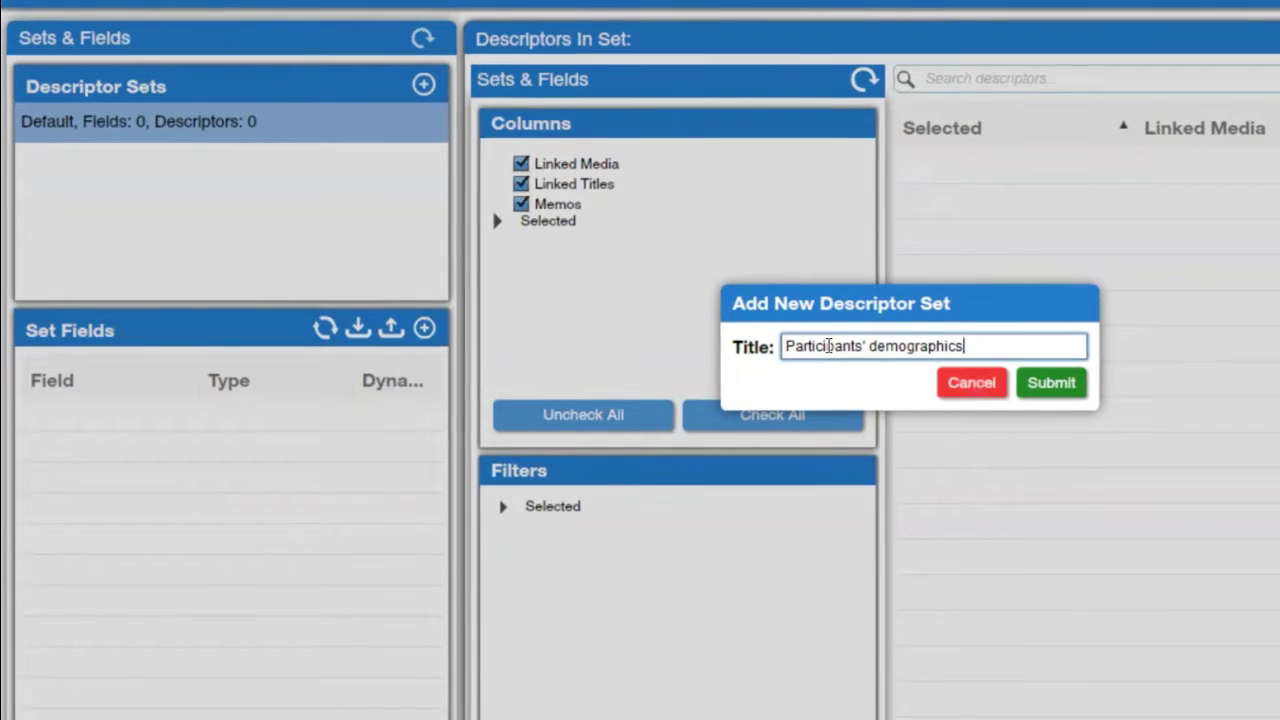
pyautogui.click(1058, 385)
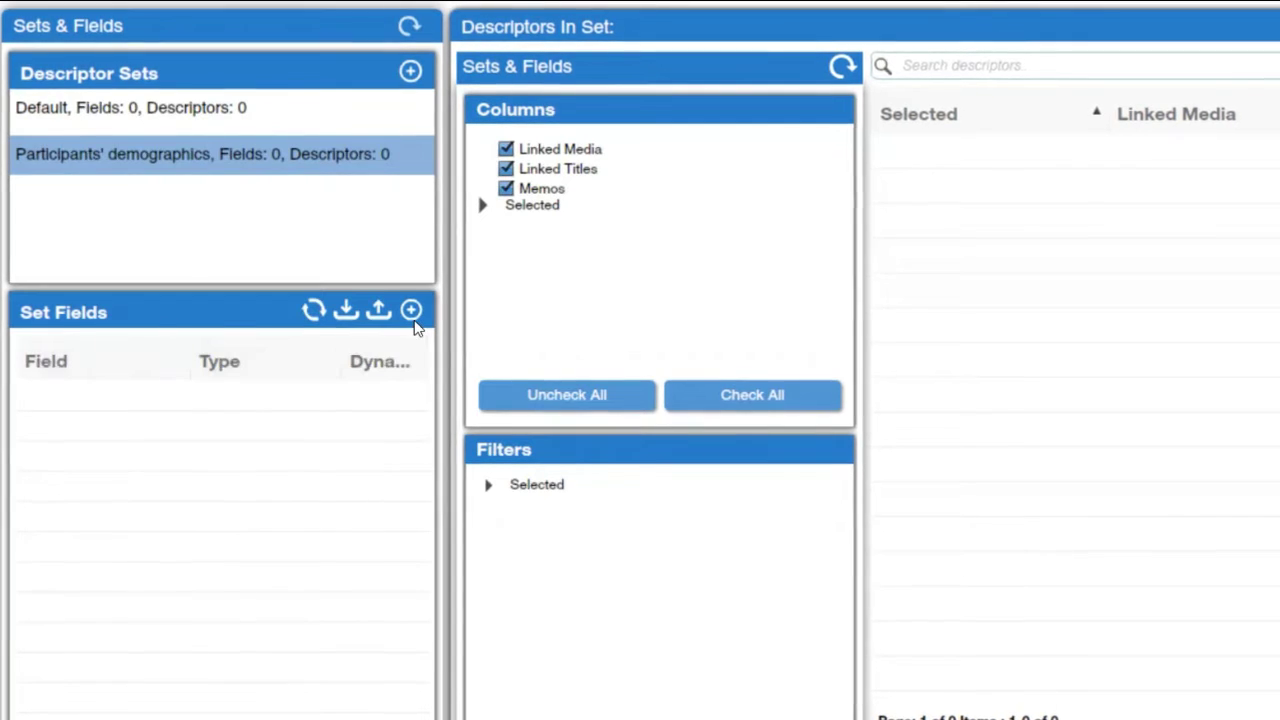
# Step: Add a Text field titled "Participant's ID" to the Participants' demographics descriptor set
pyautogui.click(410, 311)
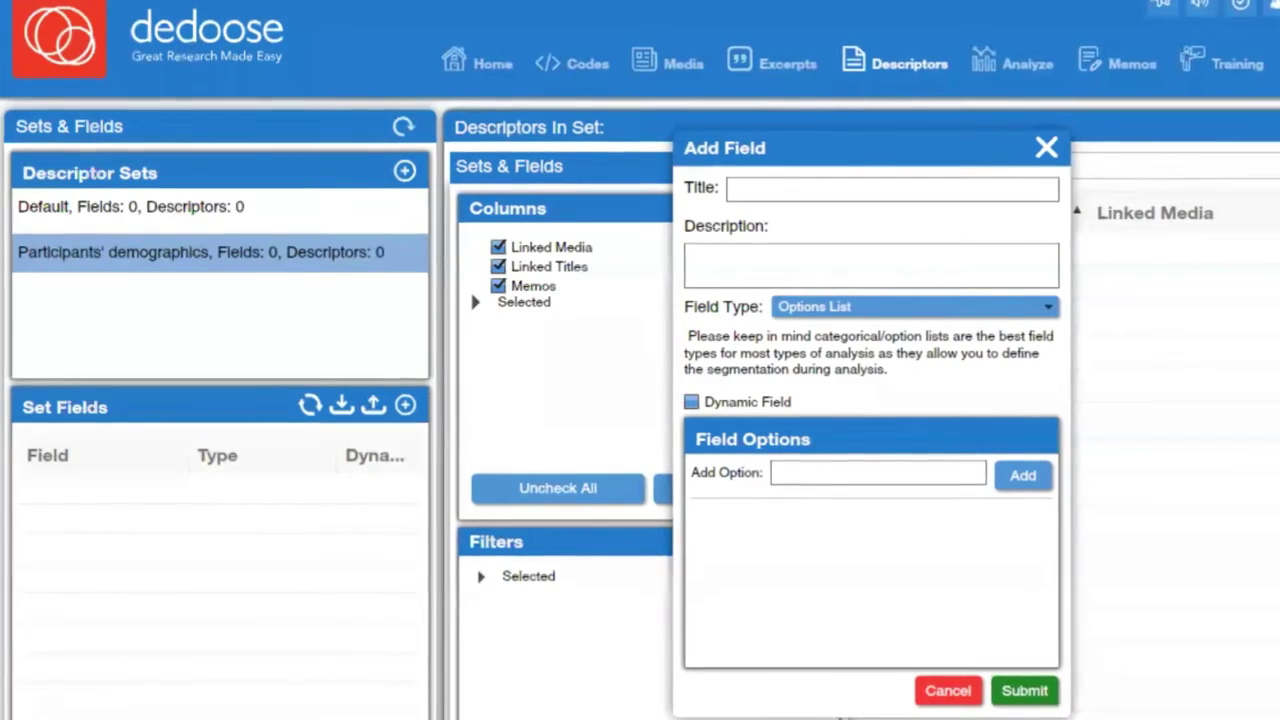
pyautogui.click(792, 186)
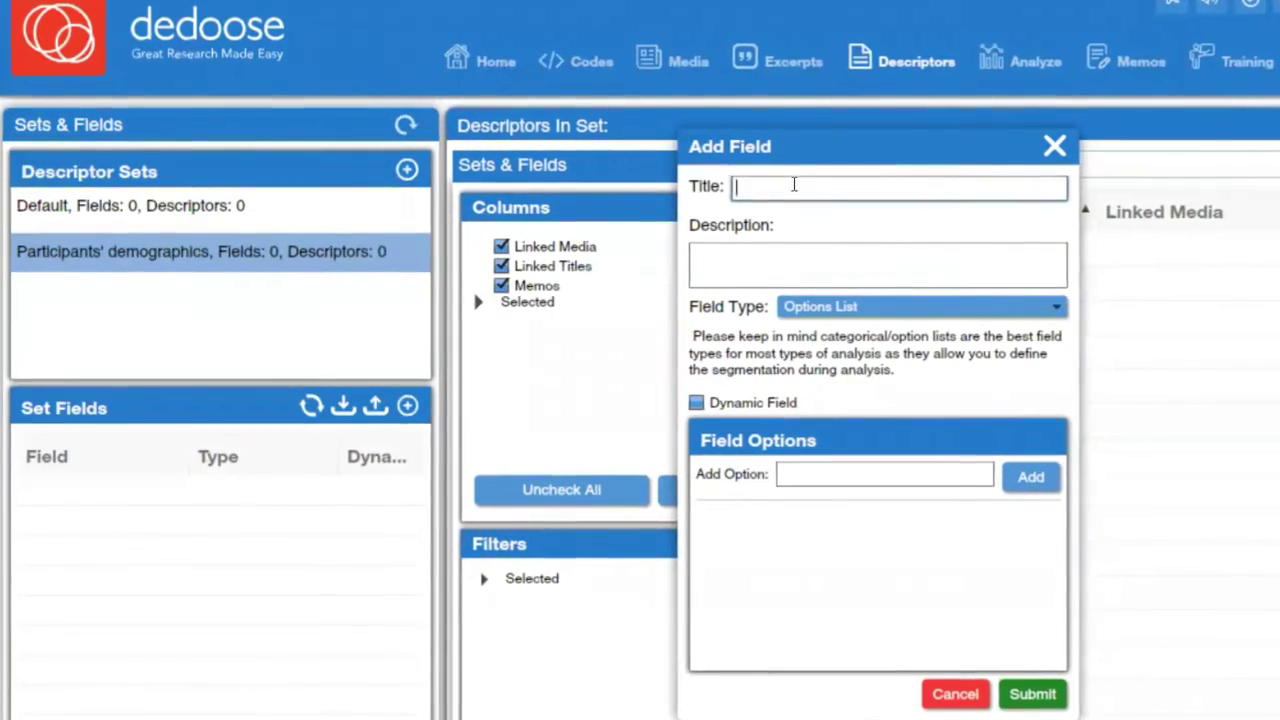
pyautogui.write('Part')
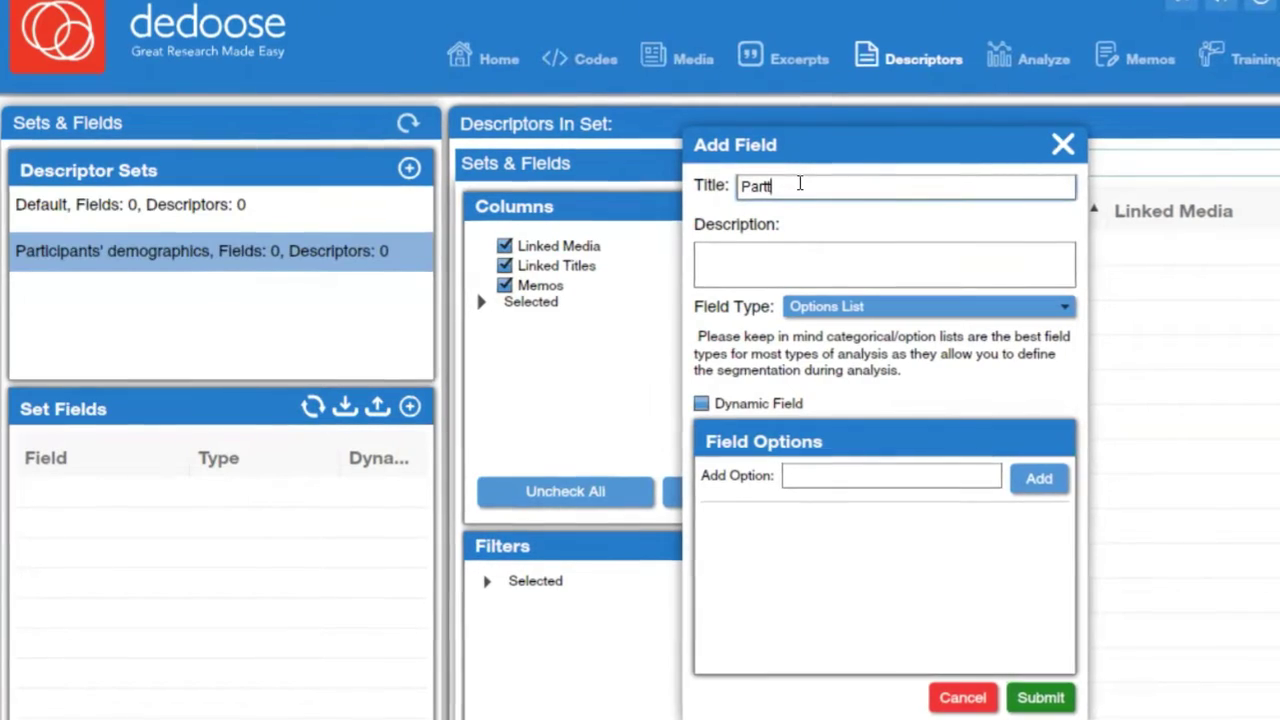
pyautogui.write("icipant's l")
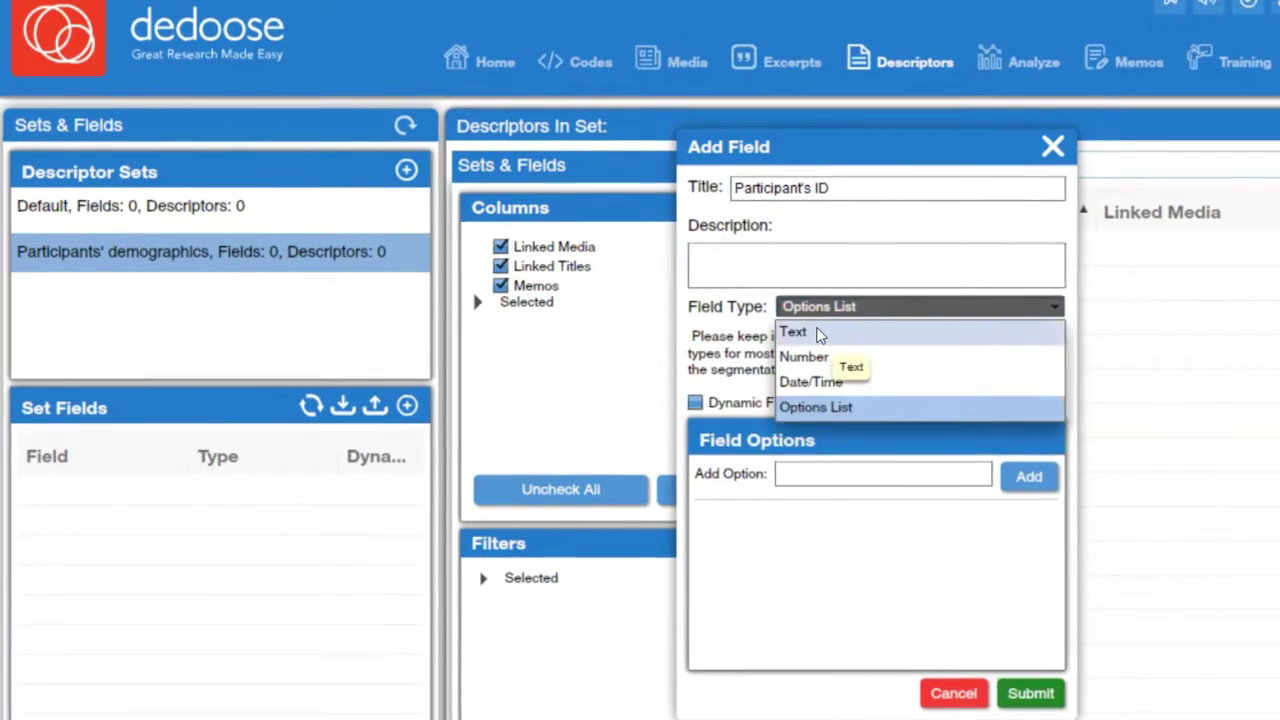
pyautogui.click(818, 334)
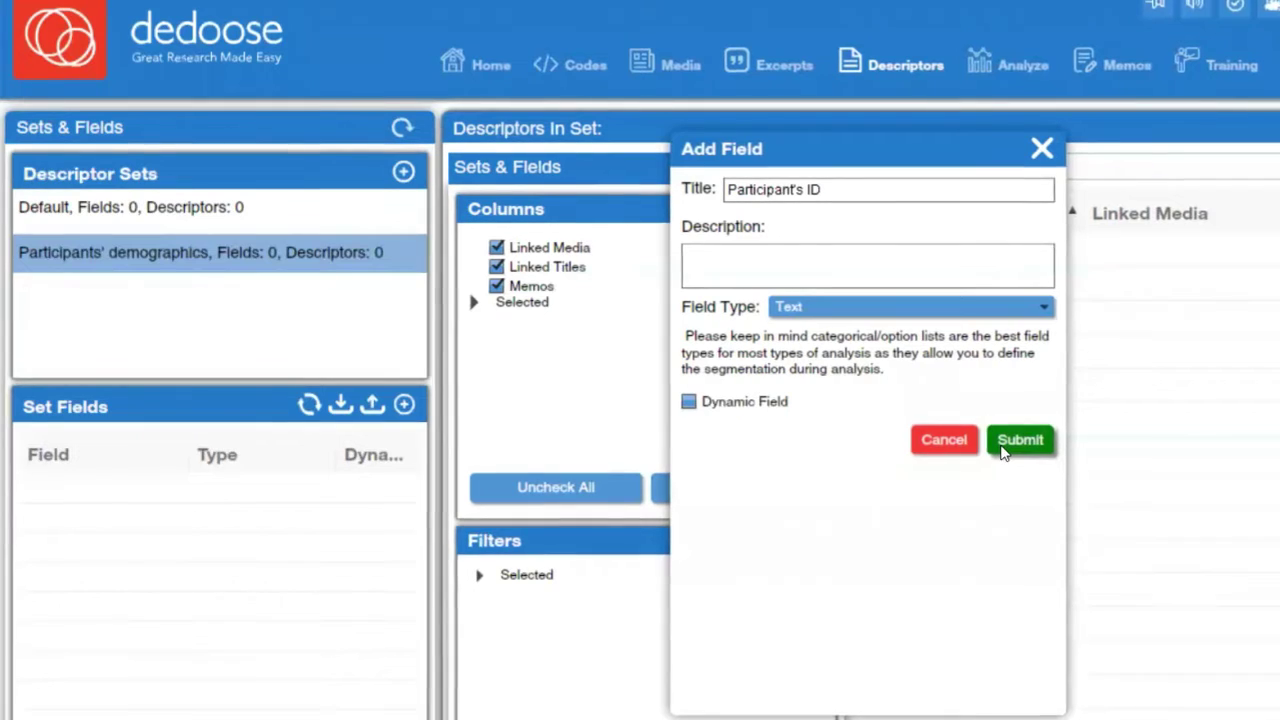
pyautogui.click(1007, 452)
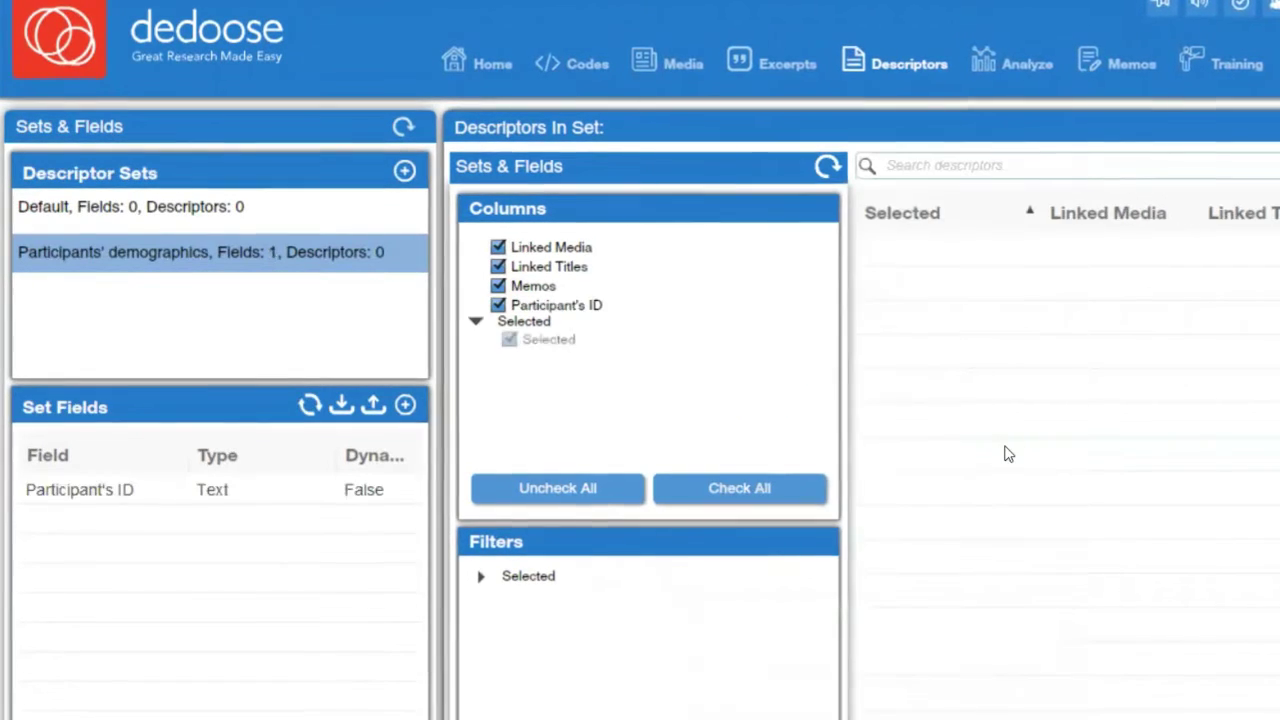
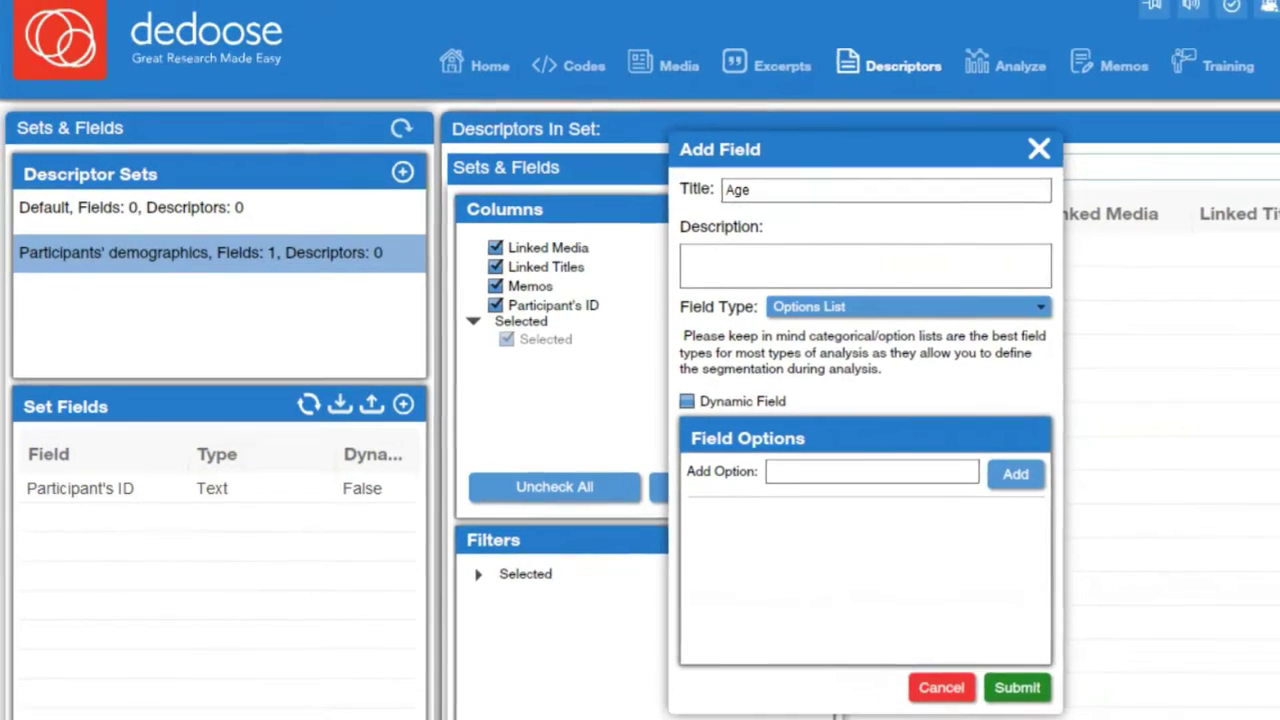
# Step: Add the field titled "Age" to the Participants' demographics set with the field type Number
pyautogui.click(903, 316)
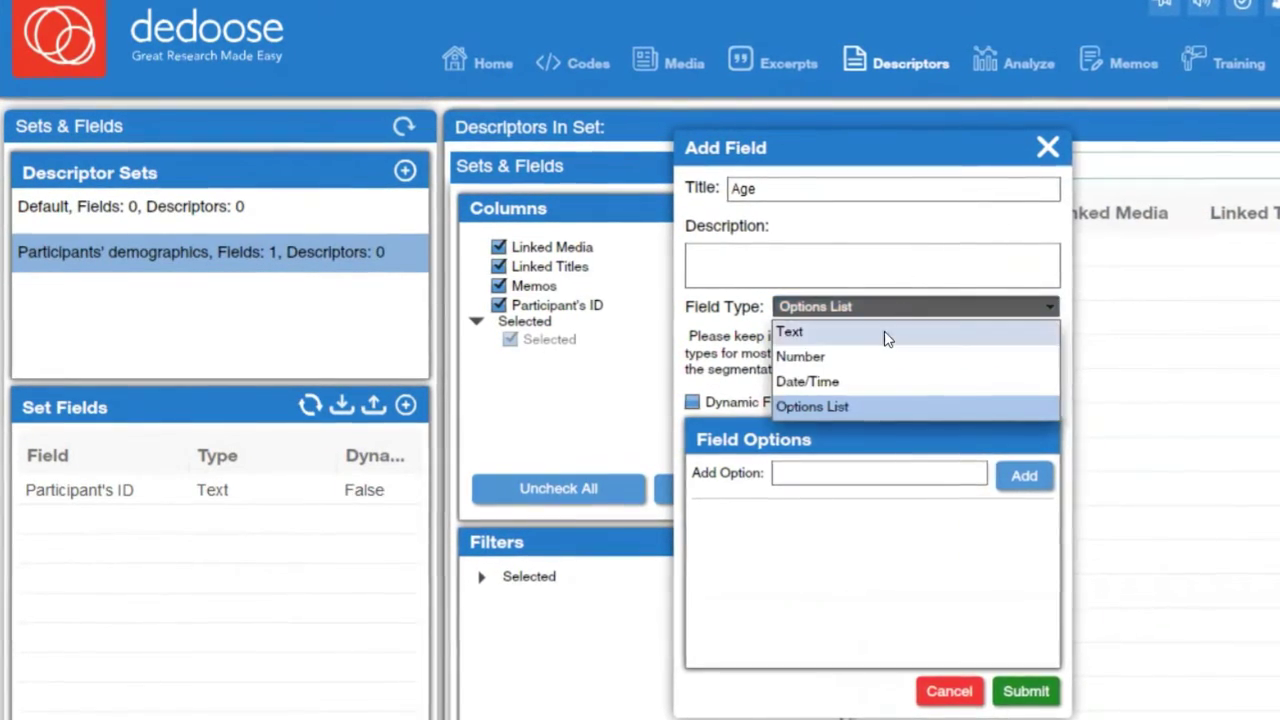
pyautogui.click(868, 356)
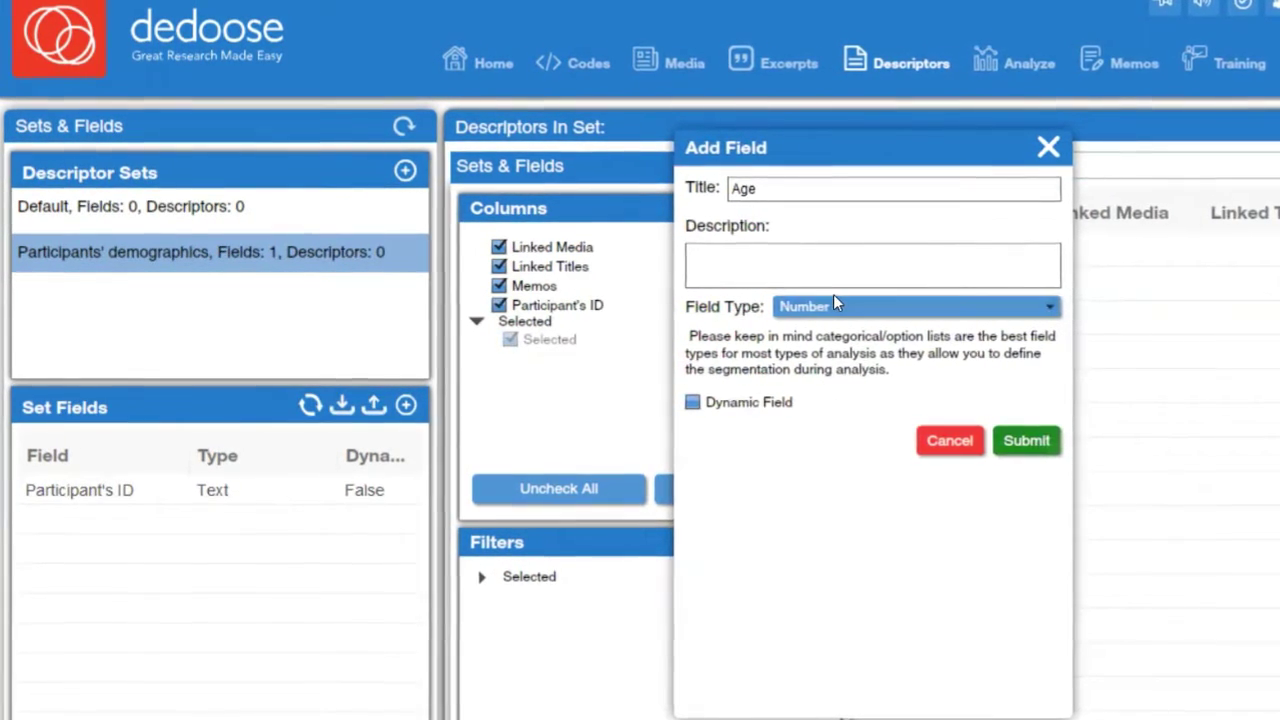
pyautogui.click(834, 305)
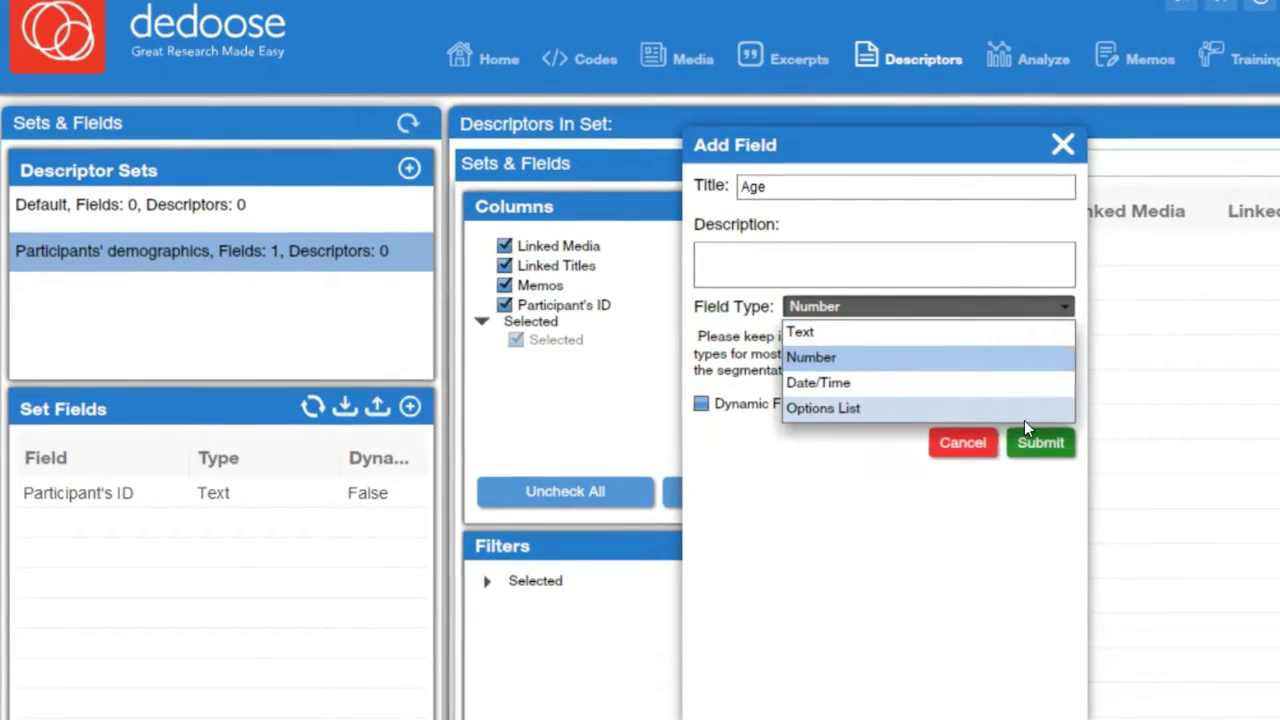
pyautogui.click(877, 357)
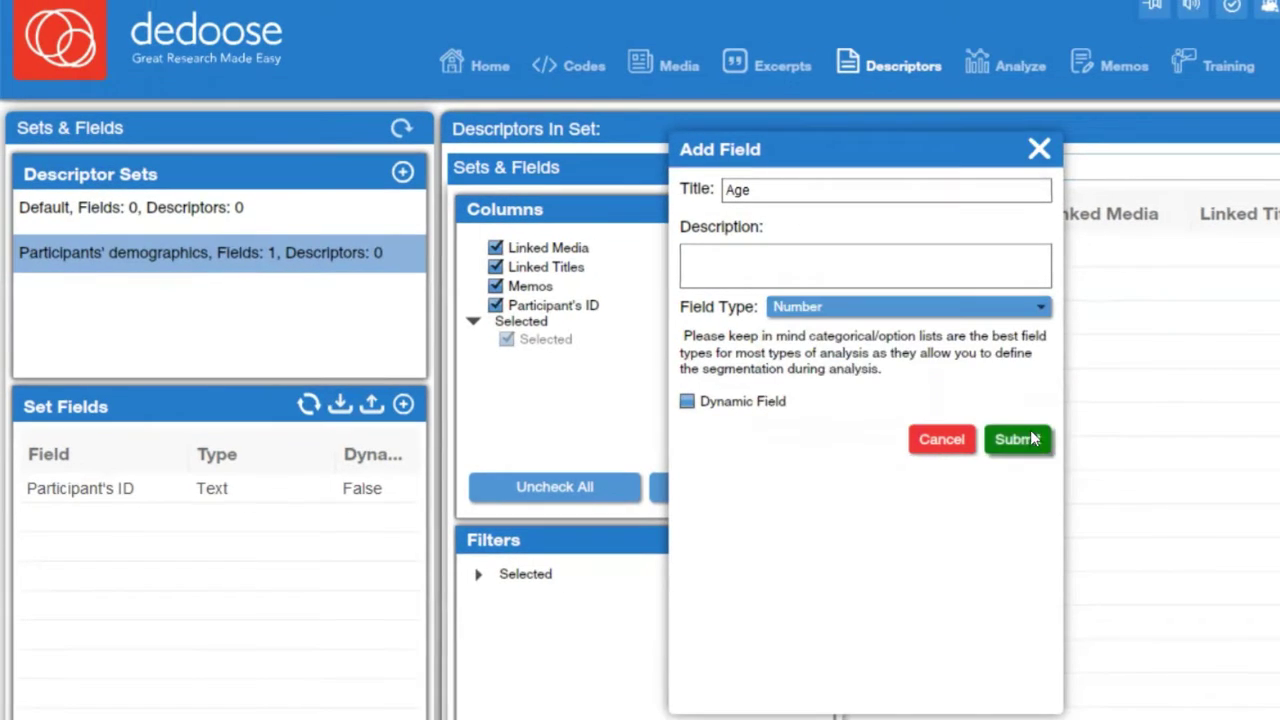
pyautogui.click(1016, 439)
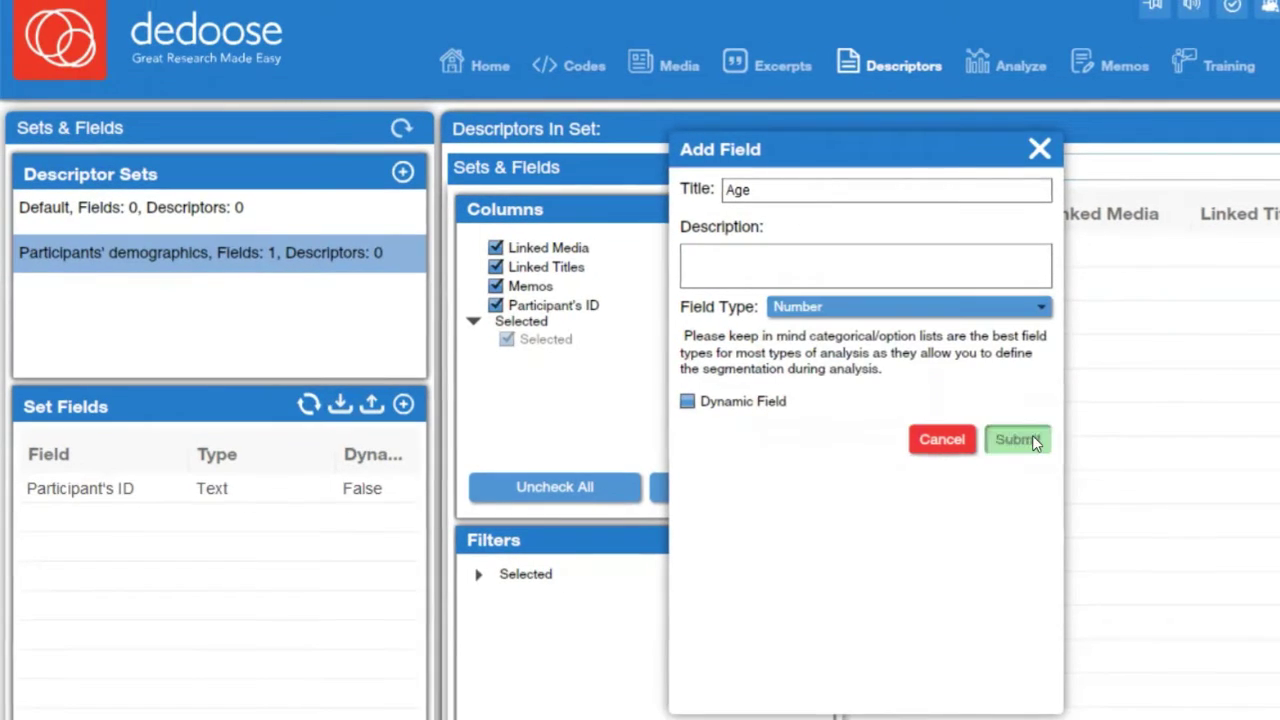
# Step: Start a new field titled "Gender" in the Participants' demographics set with the field type Options List
pyautogui.click(403, 404)
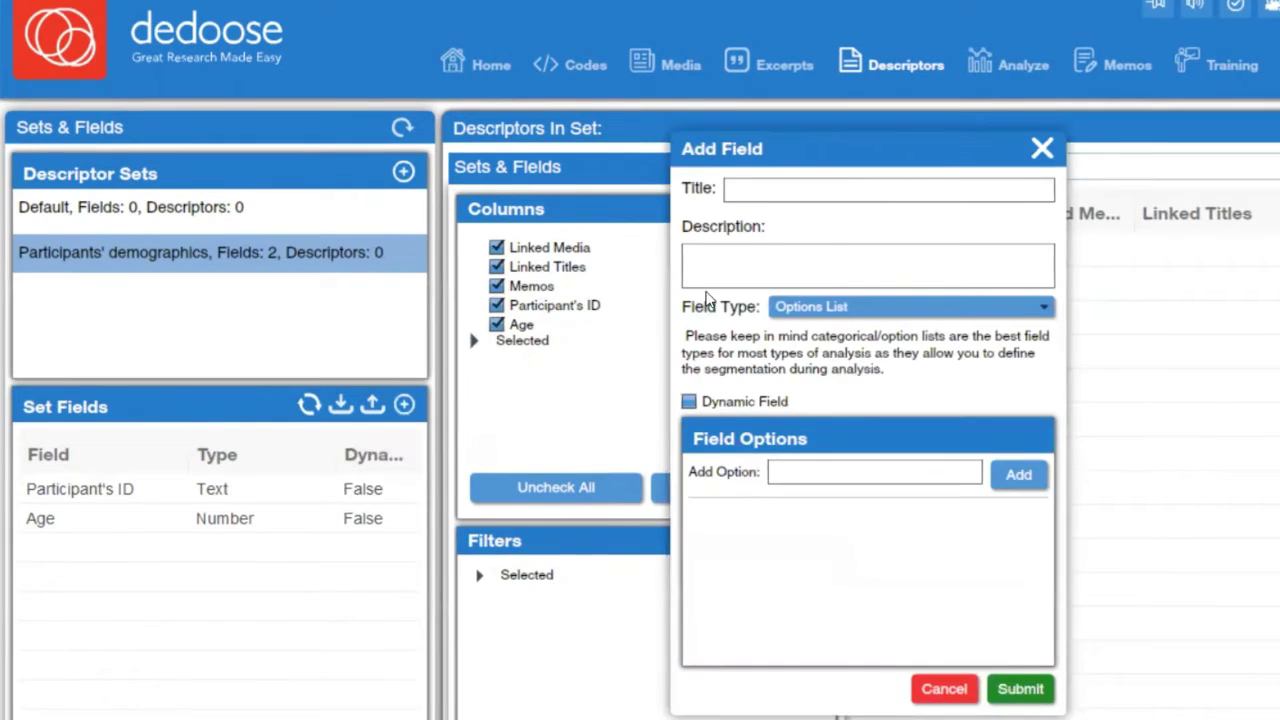
pyautogui.click(746, 190)
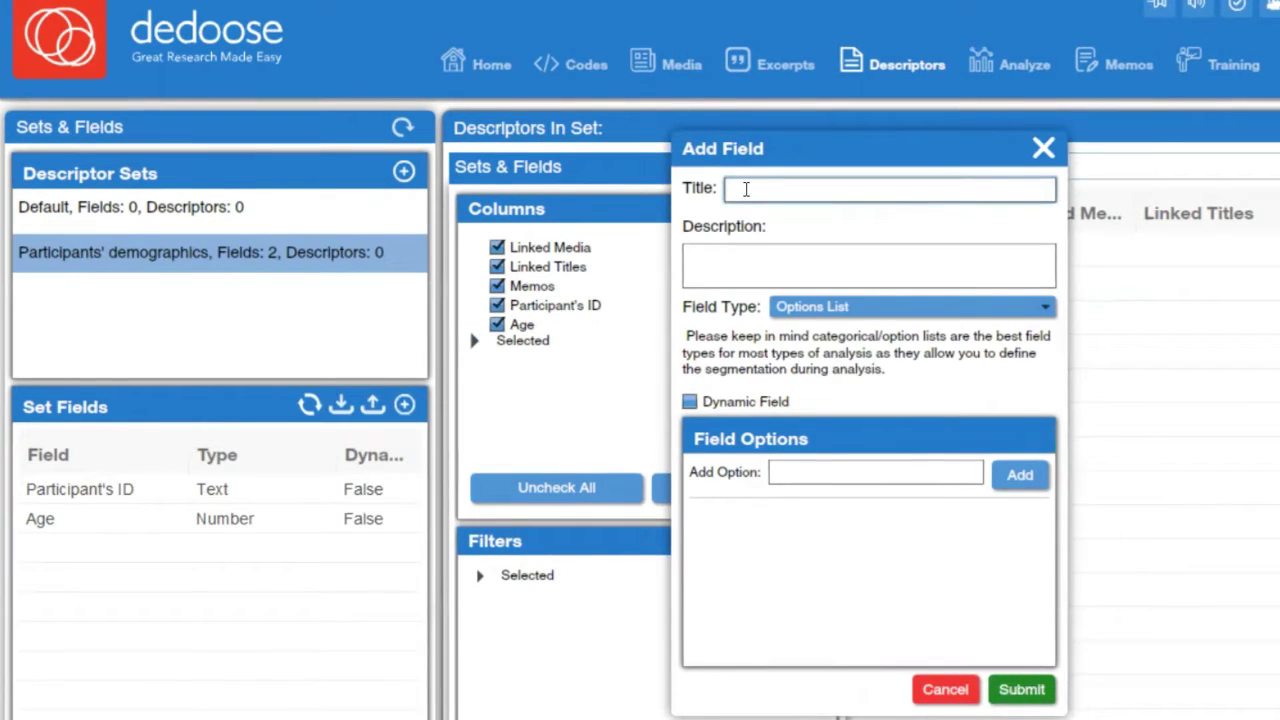
pyautogui.write('Gender')
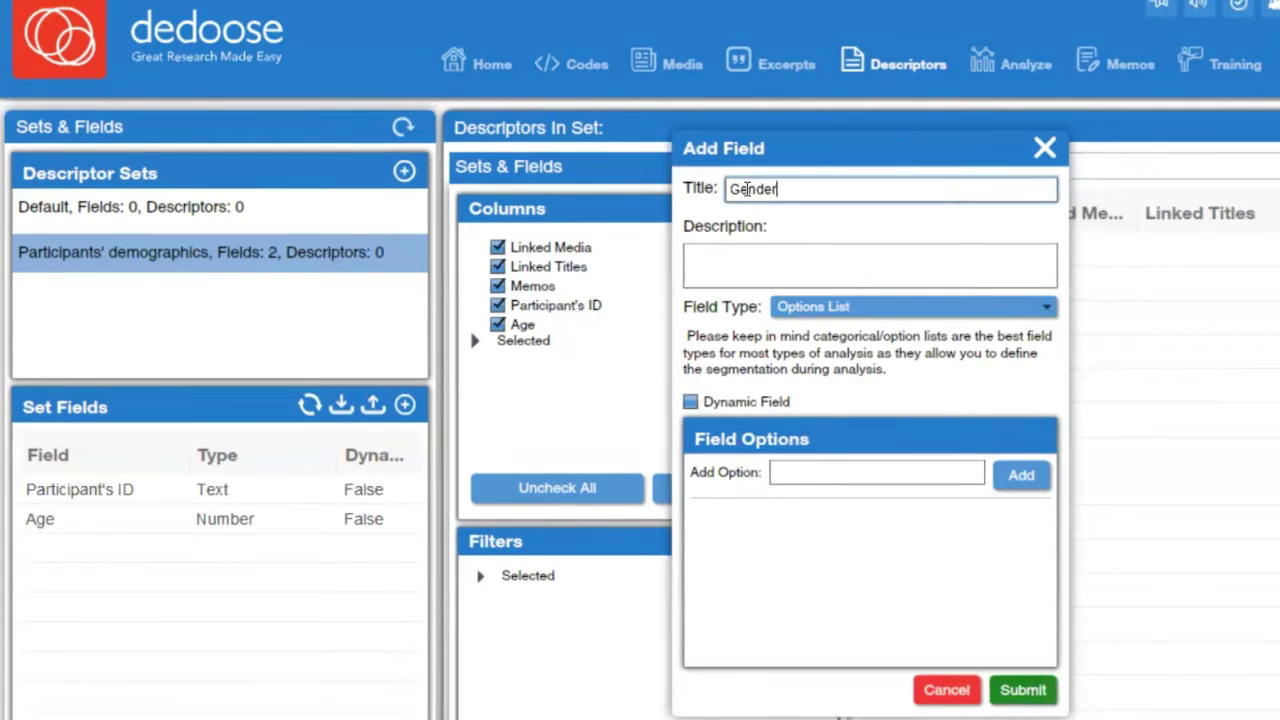
pyautogui.click(838, 263)
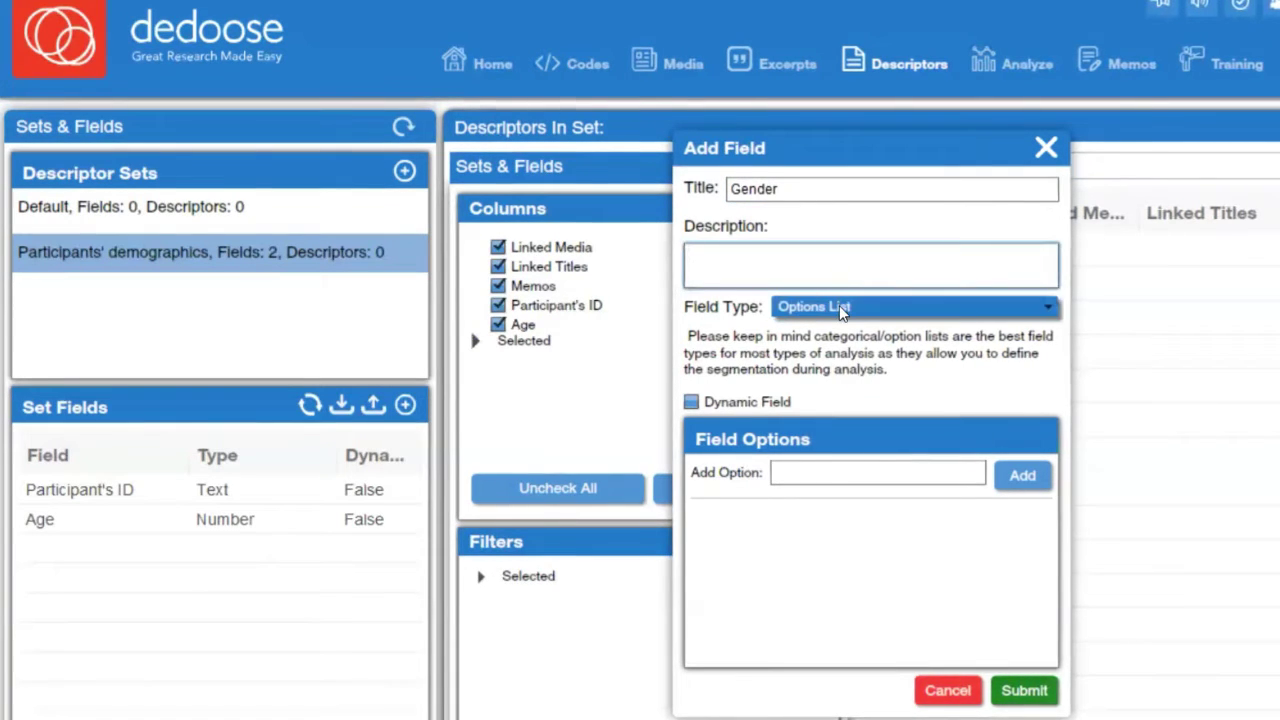
pyautogui.click(841, 308)
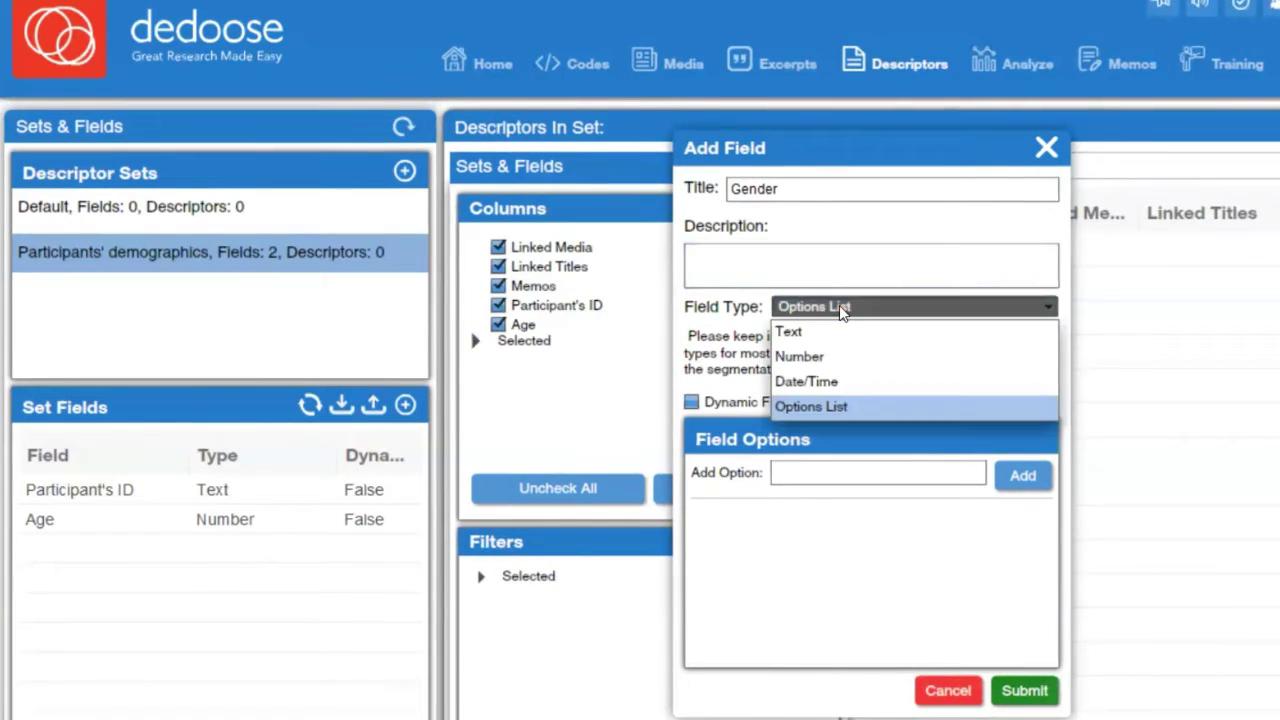
pyautogui.click(833, 406)
# Step: Give the Gender field the options Male and Female, ordered with Female above Male, and submit it
pyautogui.click(824, 470)
pyautogui.write('Male')
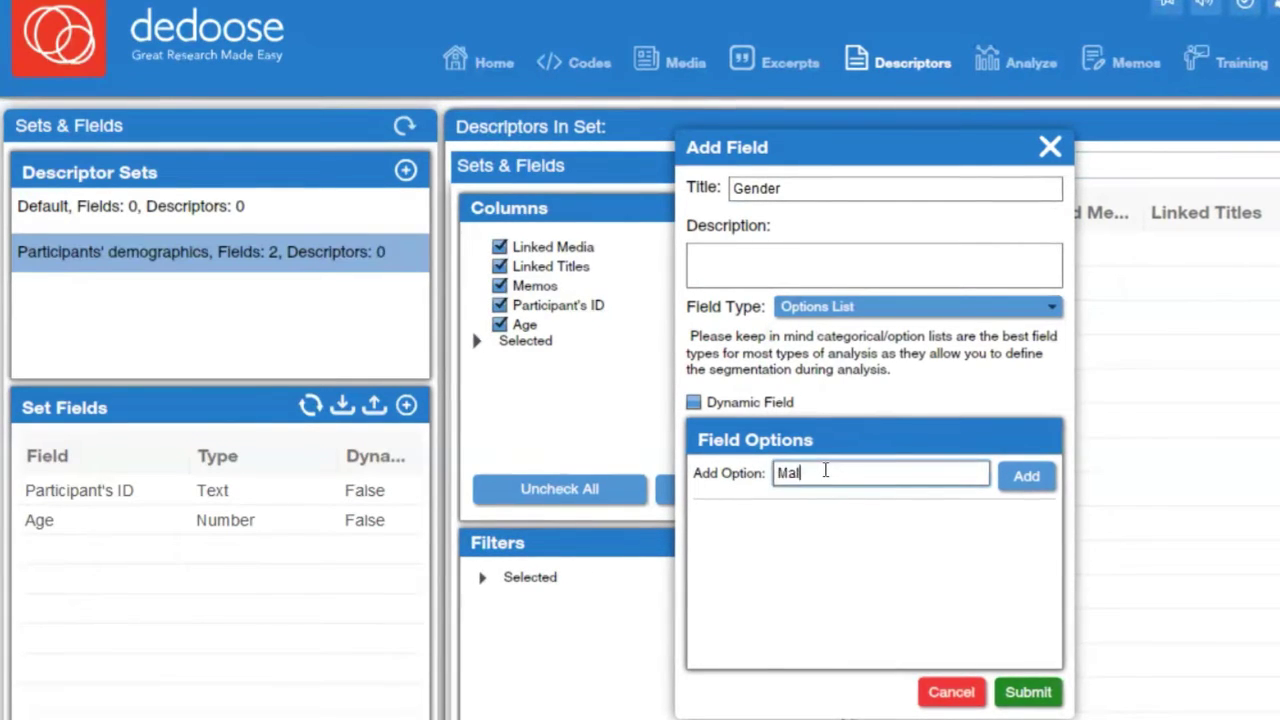
pyautogui.click(1033, 480)
pyautogui.click(900, 471)
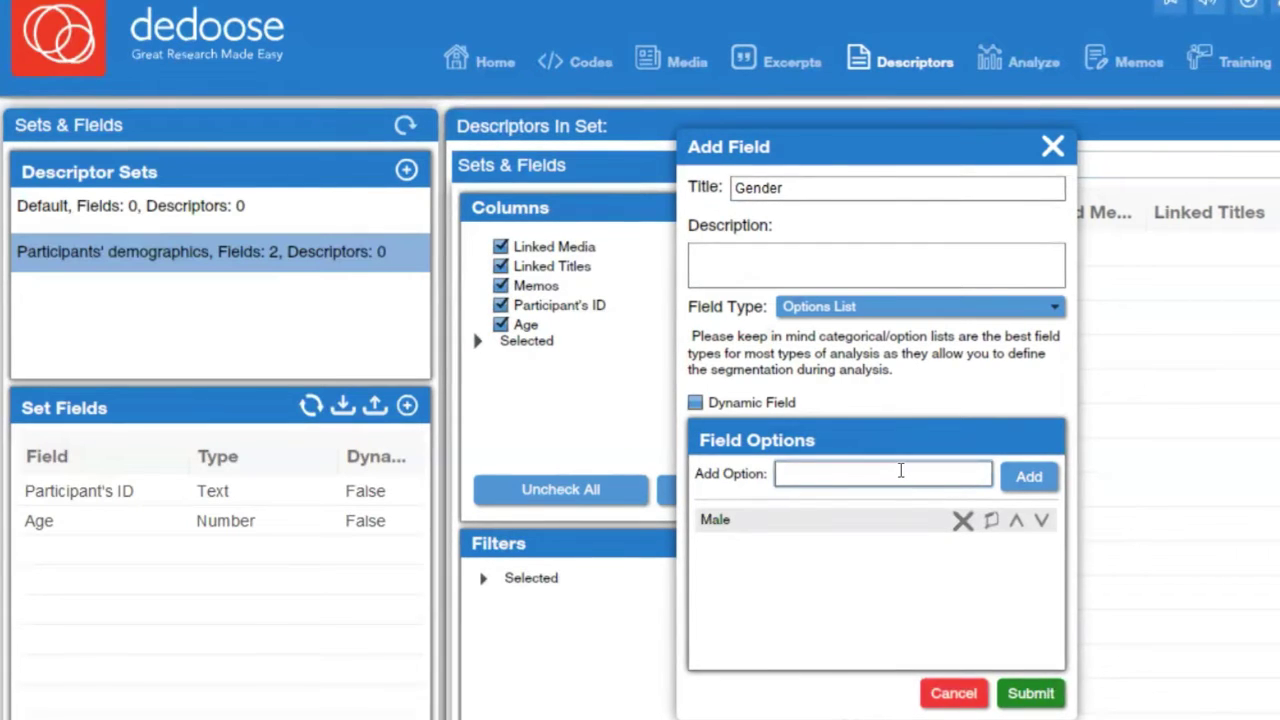
pyautogui.write('Female')
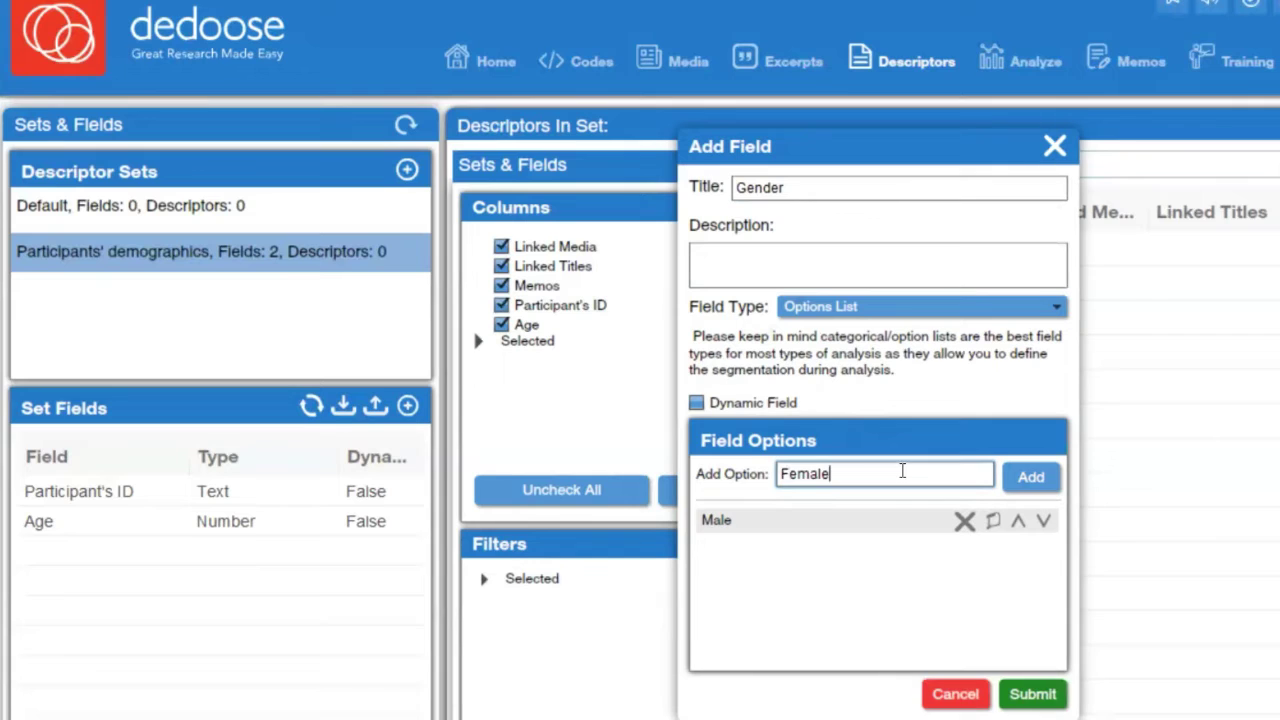
pyautogui.click(1031, 477)
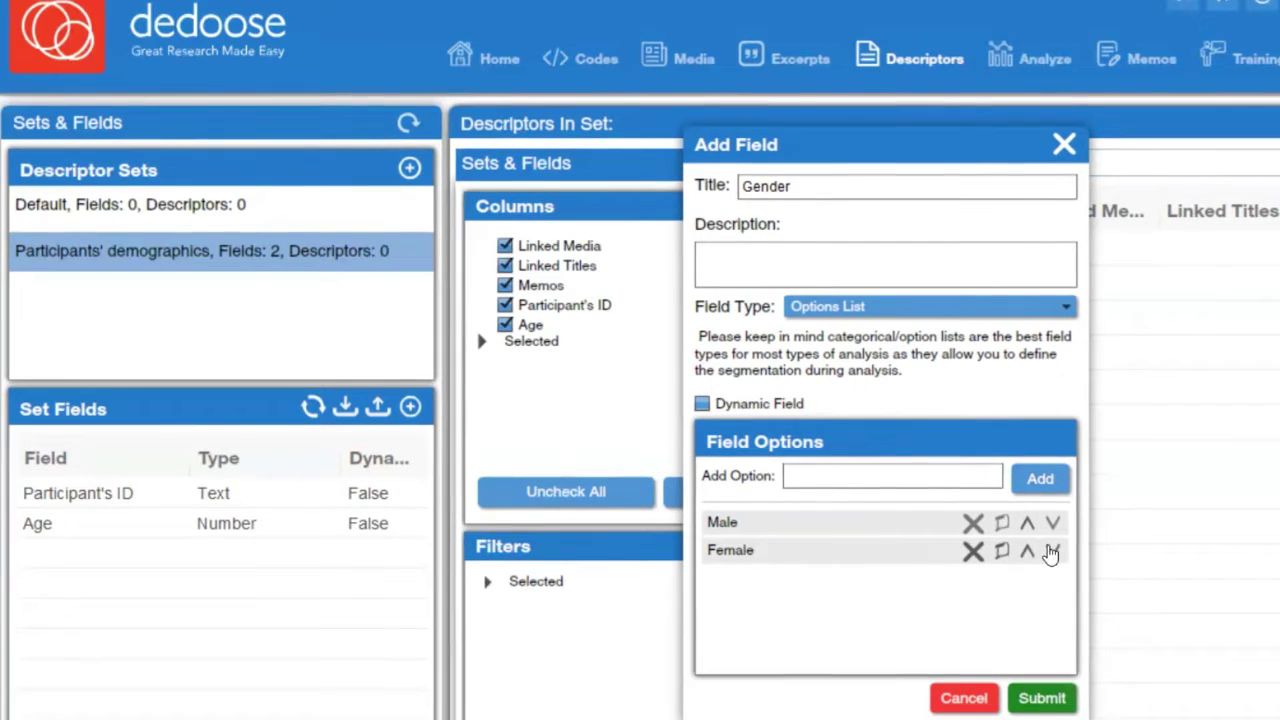
pyautogui.click(1053, 522)
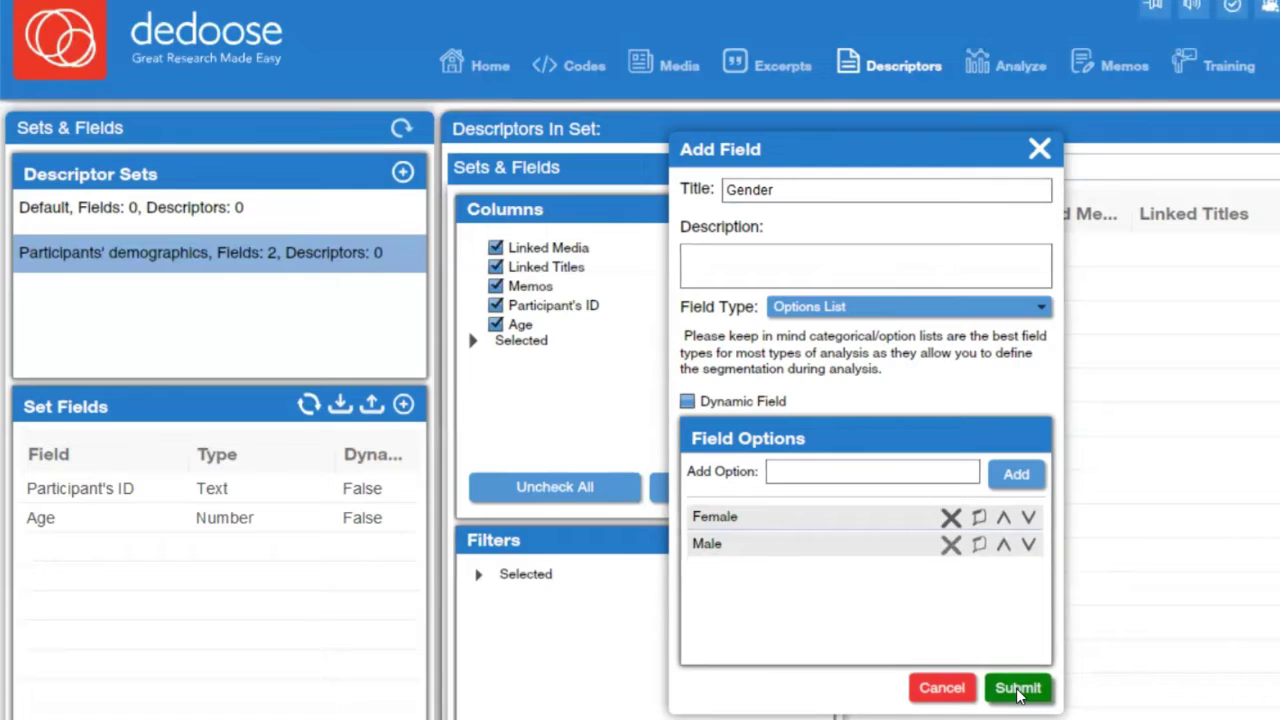
pyautogui.click(1017, 688)
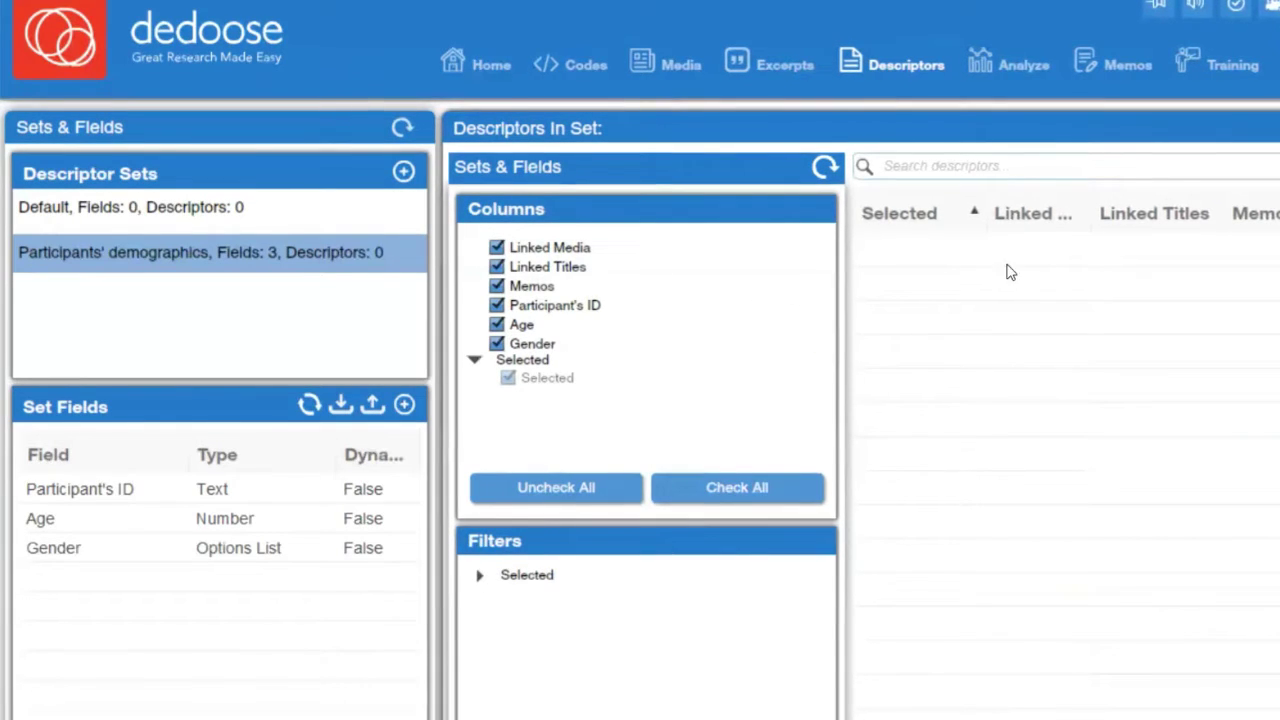
# Step: Add a Number field titled "Years of experience" to the Participants' demographics descriptor set
pyautogui.click(404, 404)
pyautogui.click(779, 191)
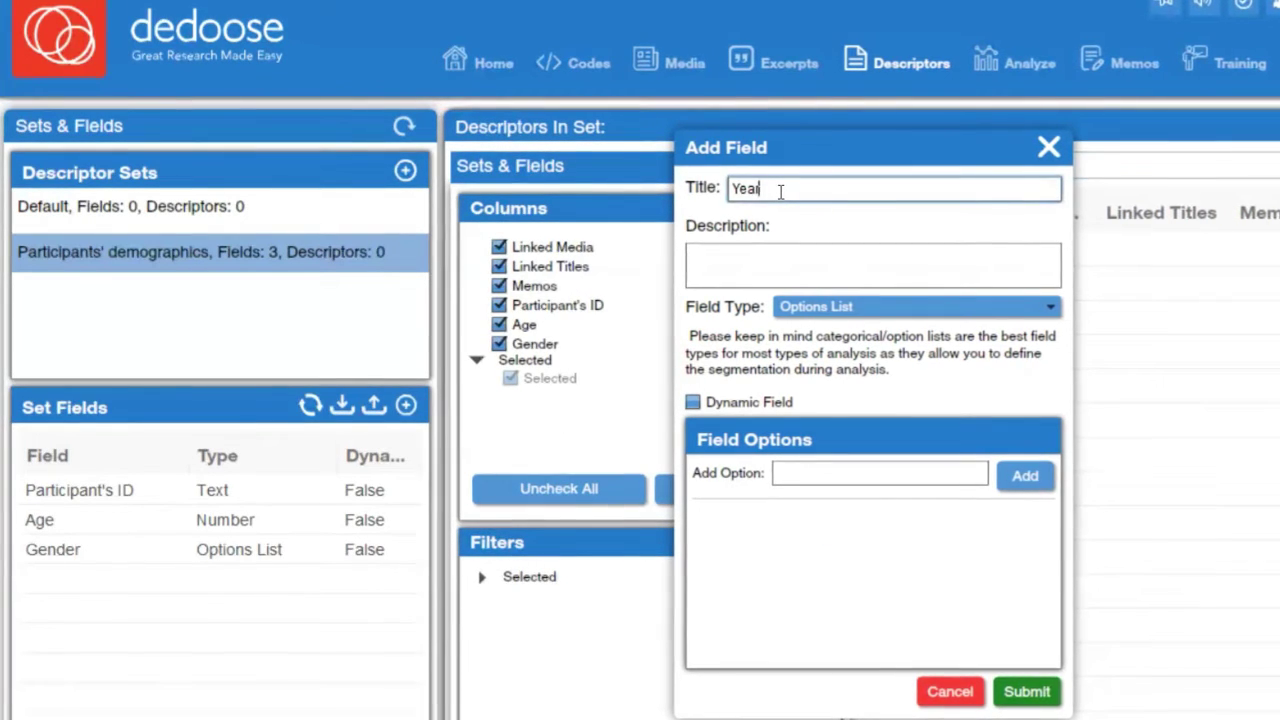
pyautogui.write('Years of e')
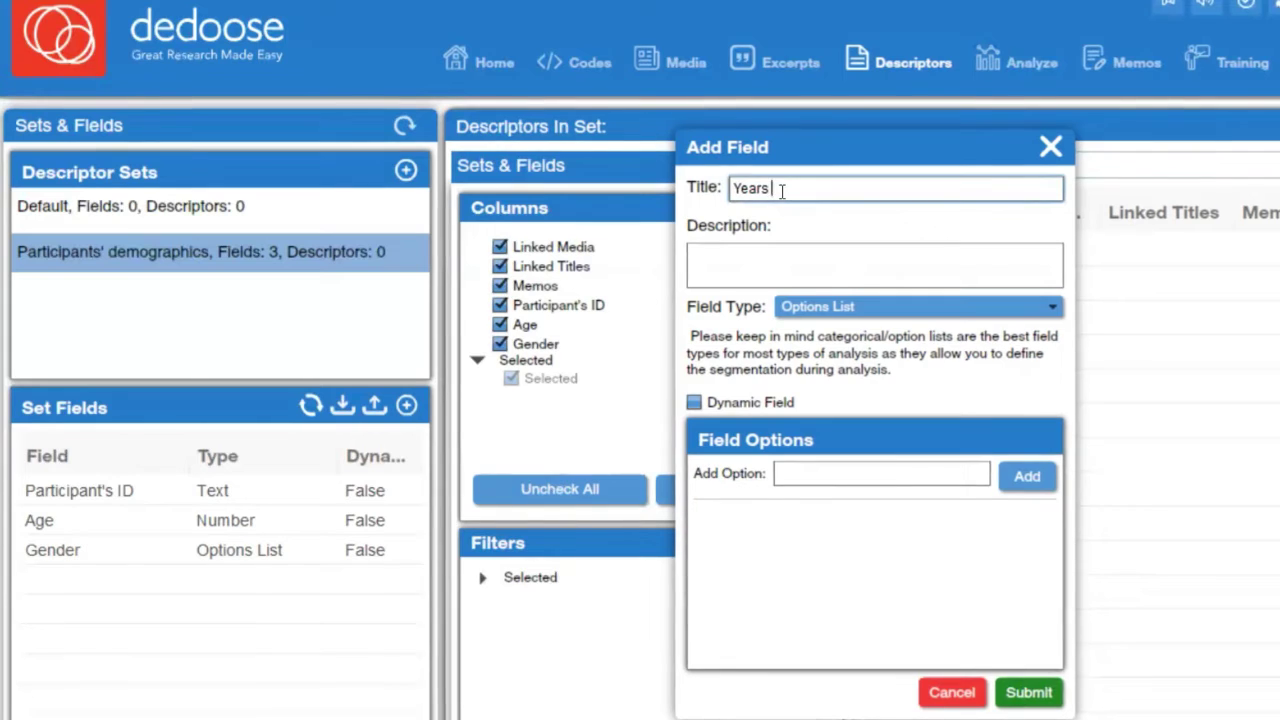
pyautogui.write('xperience')
pyautogui.click(793, 272)
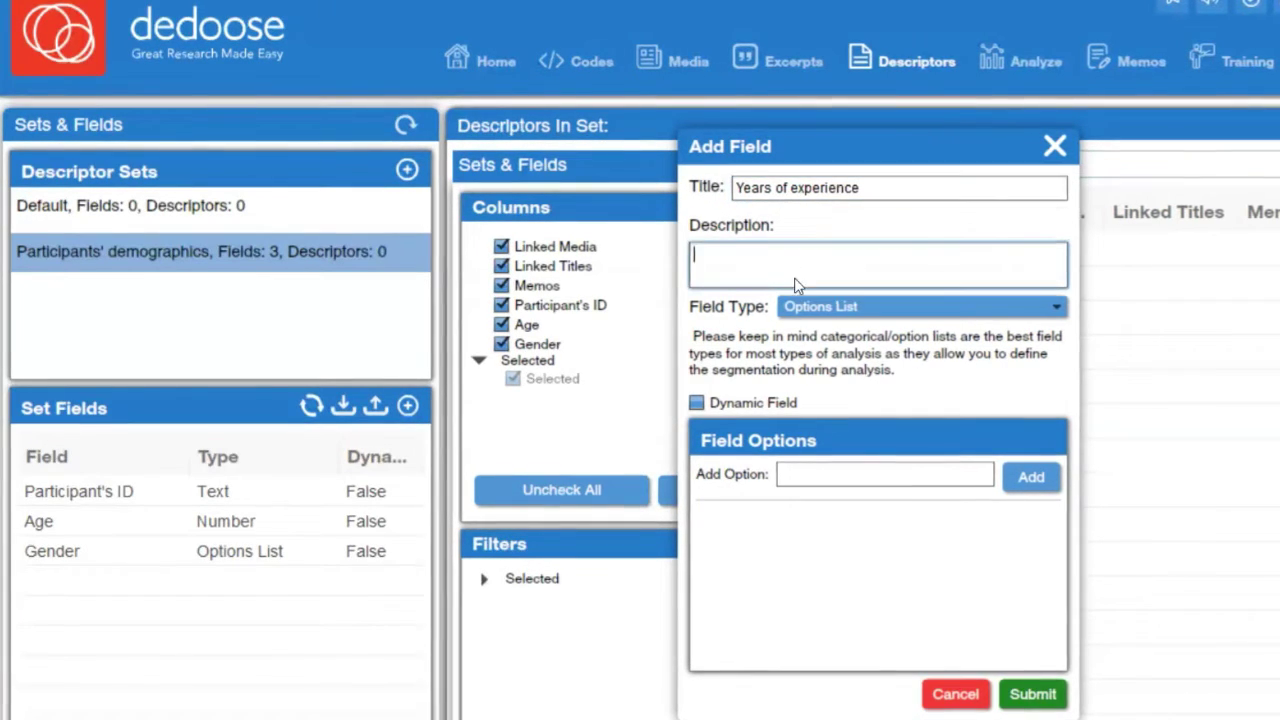
pyautogui.click(862, 310)
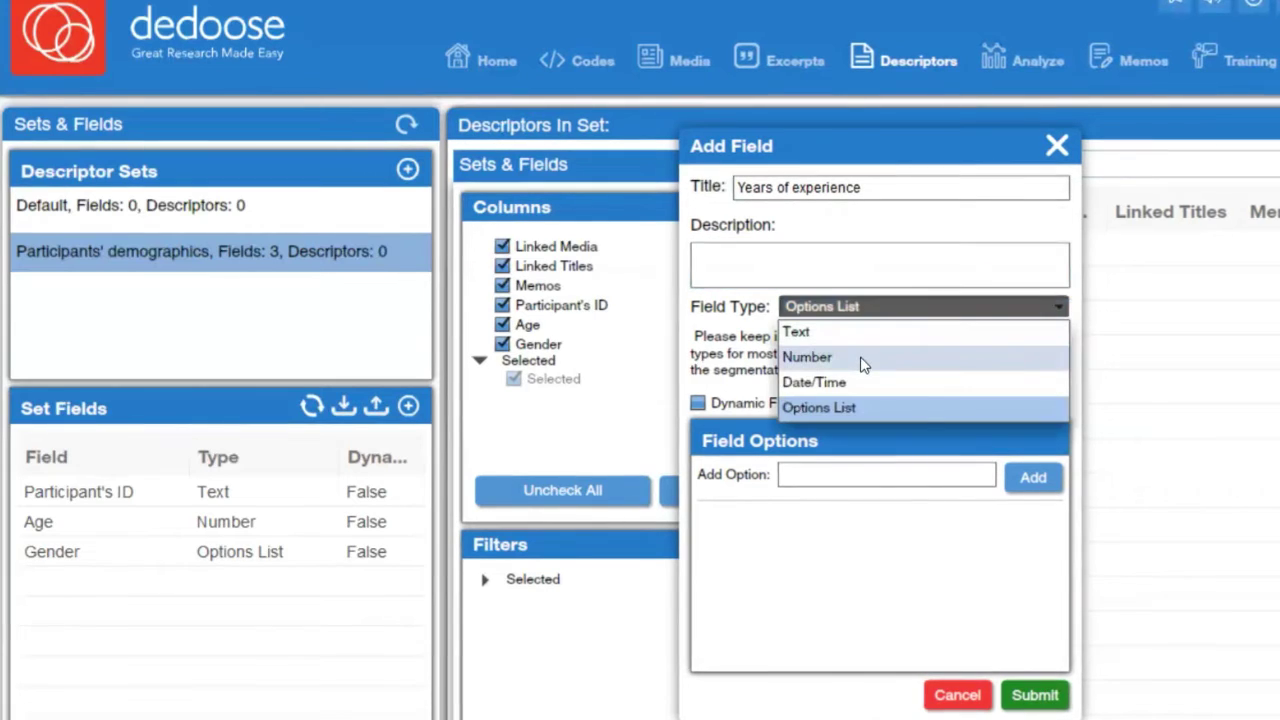
pyautogui.click(861, 364)
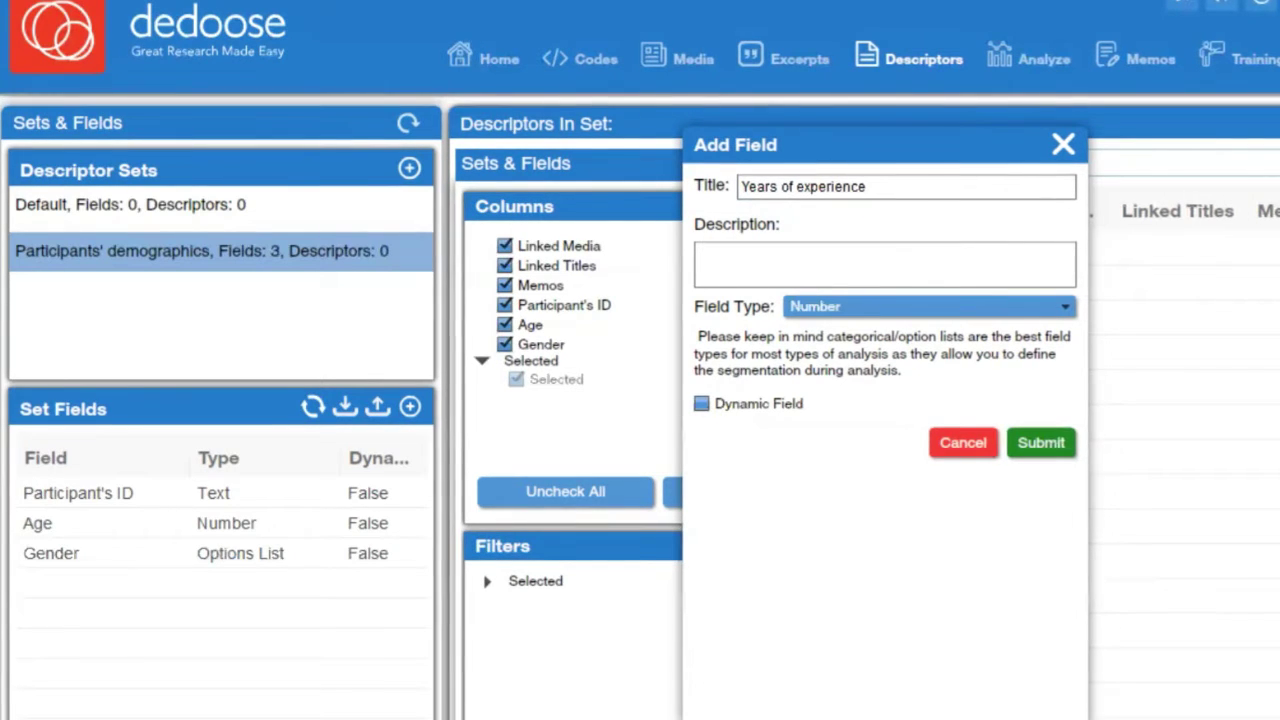
pyautogui.click(1025, 441)
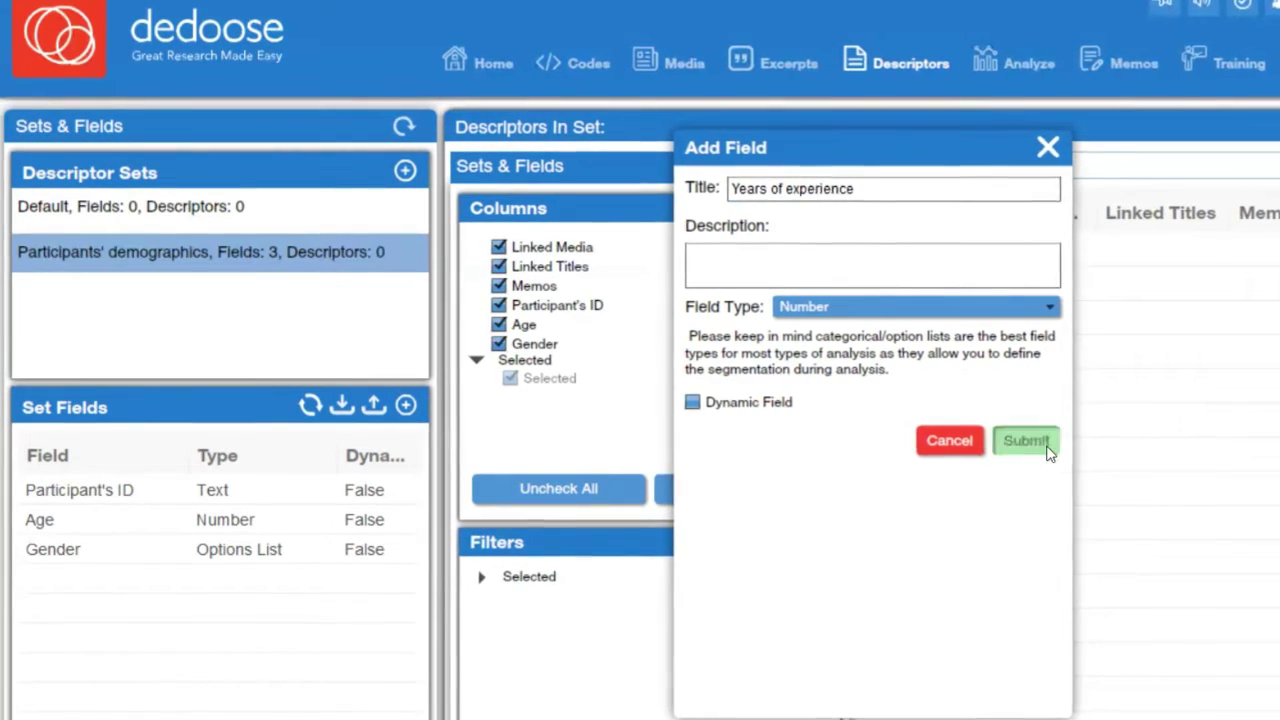
# Step: Start a new field titled "Ethnicity" in the Participants' demographics set with the field type Options List
pyautogui.click(408, 407)
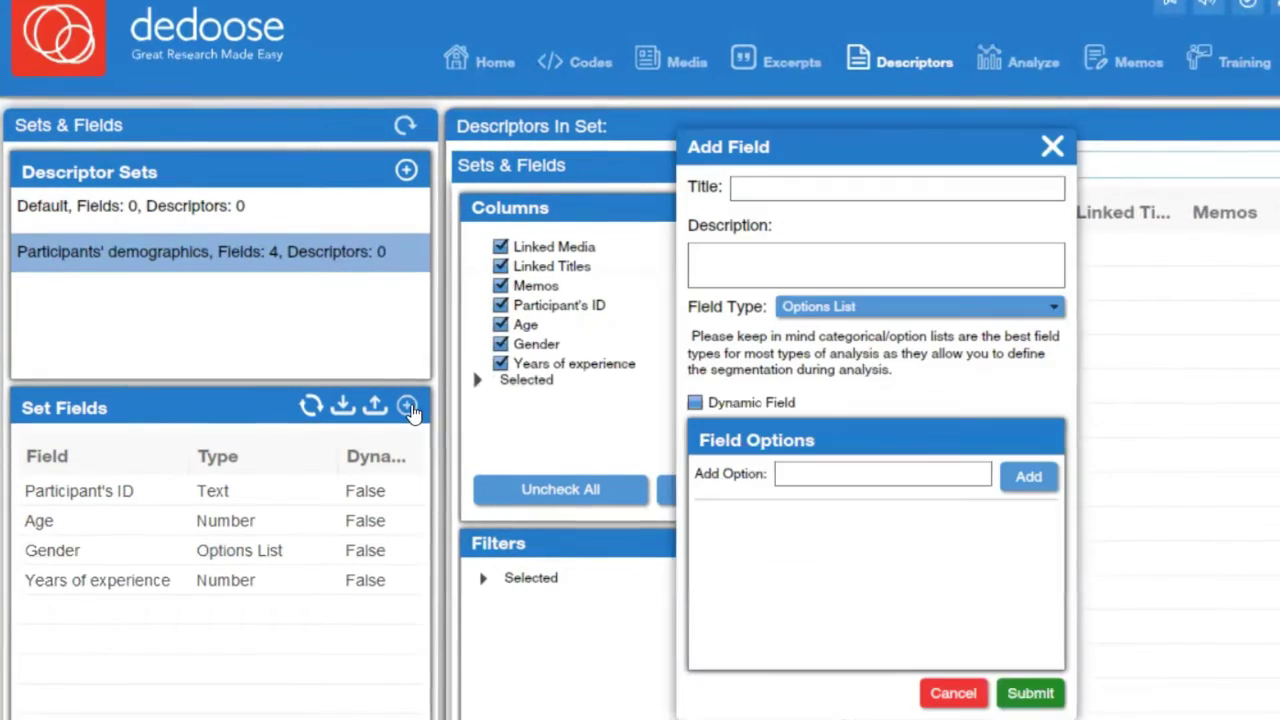
pyautogui.click(826, 180)
pyautogui.write('Ethn')
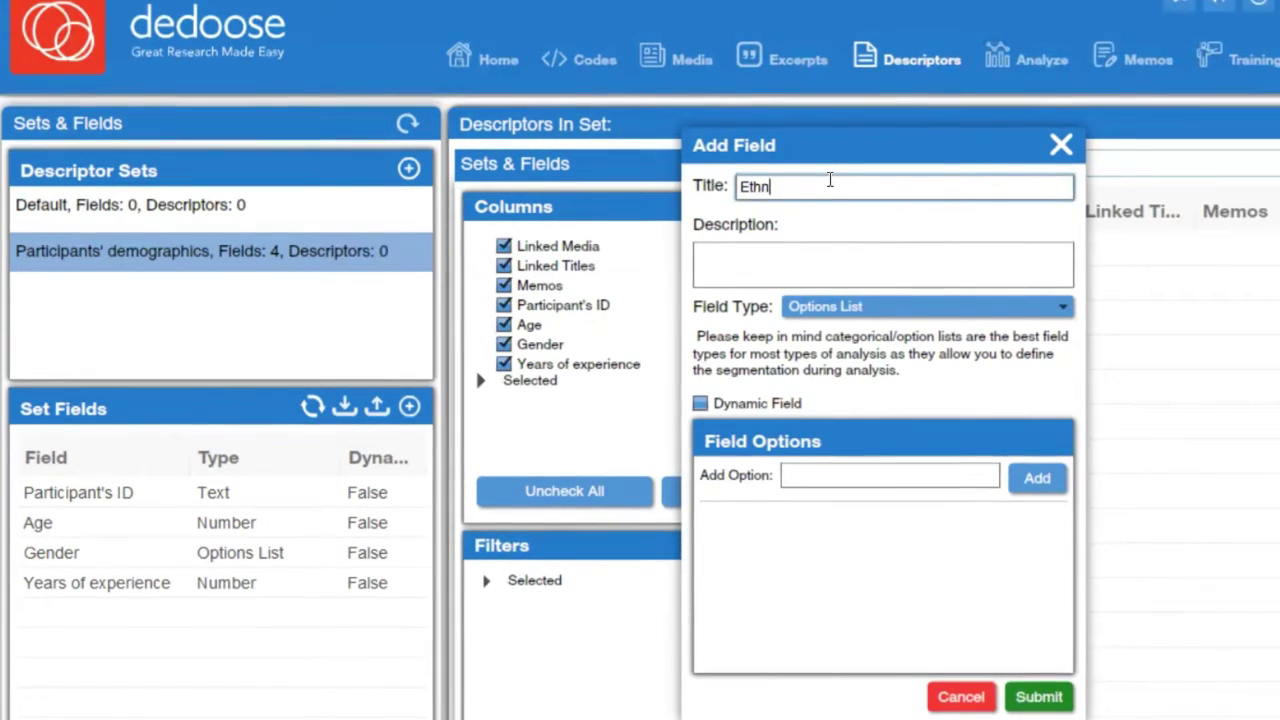
pyautogui.write('icity')
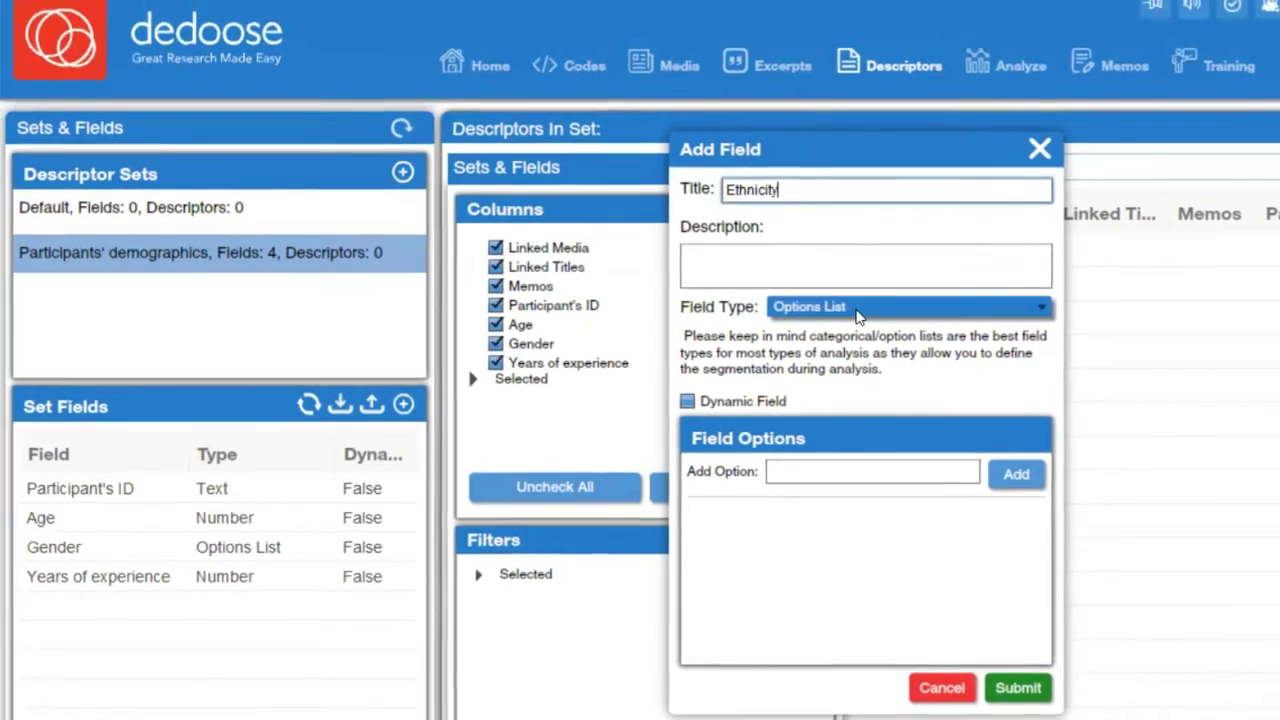
pyautogui.click(860, 310)
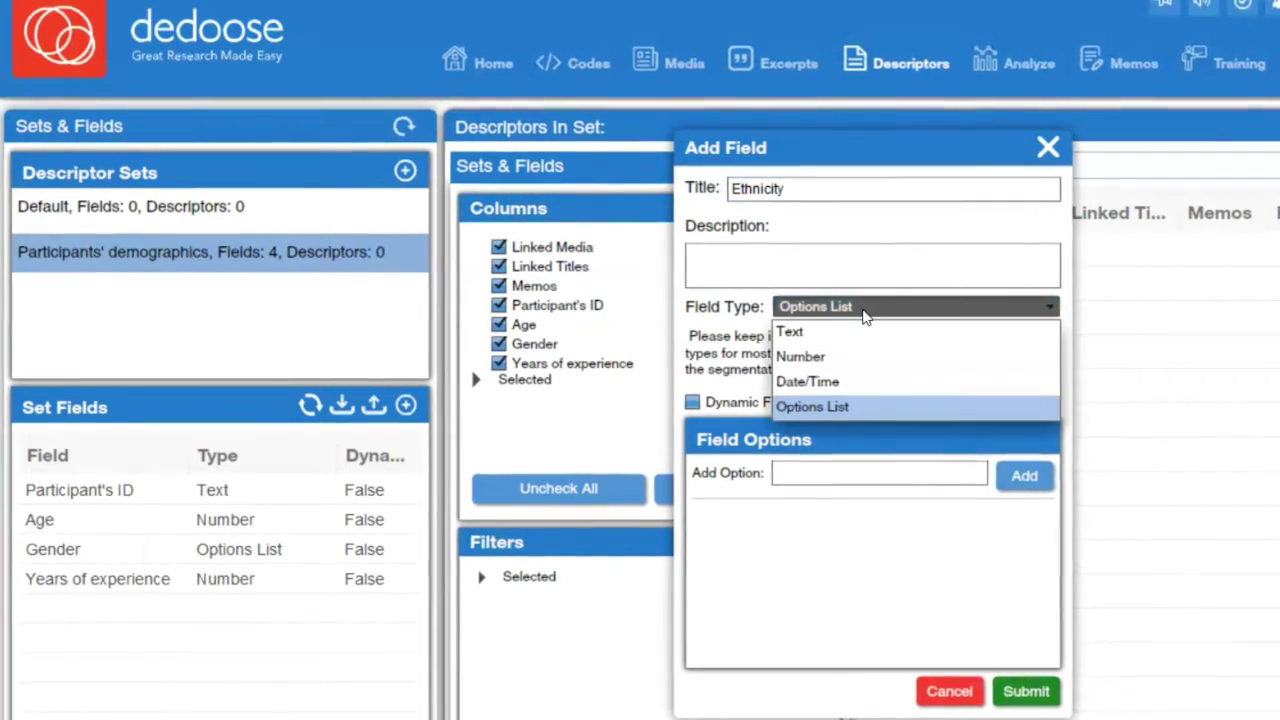
pyautogui.click(877, 406)
# Step: Give the Ethnicity field the options African American, Caucasian and Asian American, and submit it
pyautogui.click(836, 473)
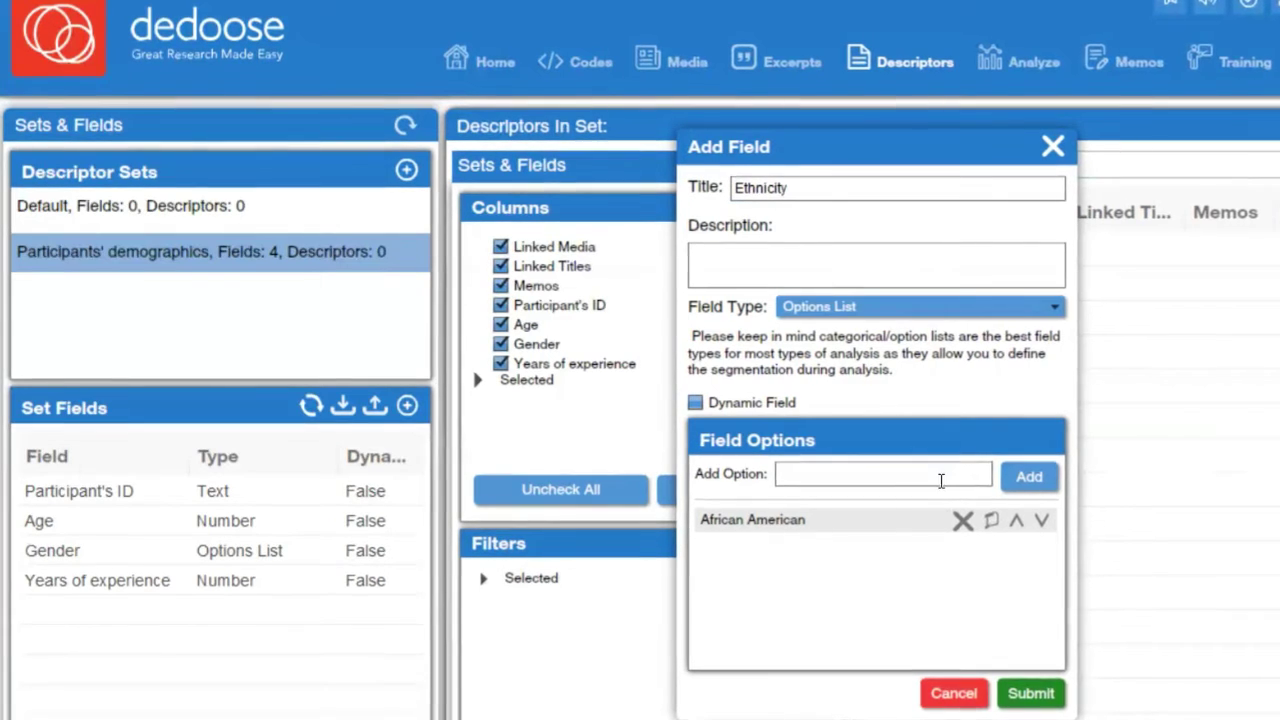
pyautogui.write('aucasian')
pyautogui.press('Return')
pyautogui.write('Asian ')
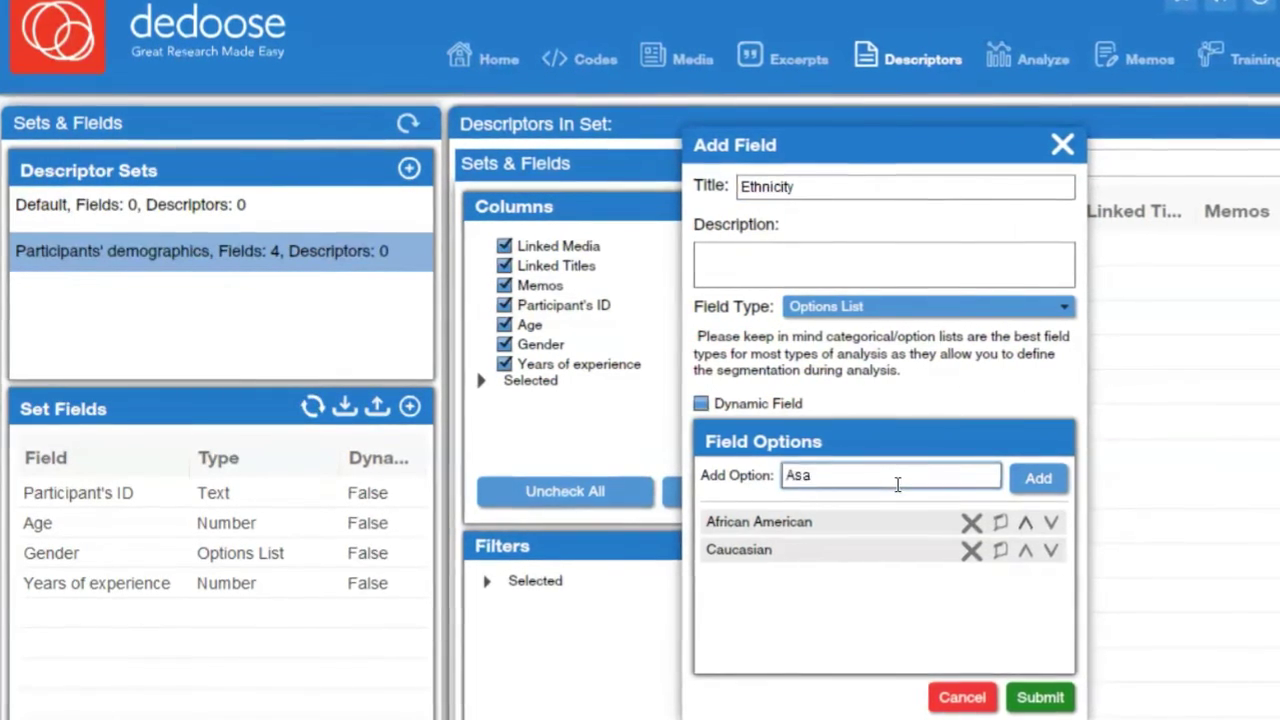
pyautogui.write('Am')
pyautogui.press('BackSpace')
pyautogui.press('BackSpace')
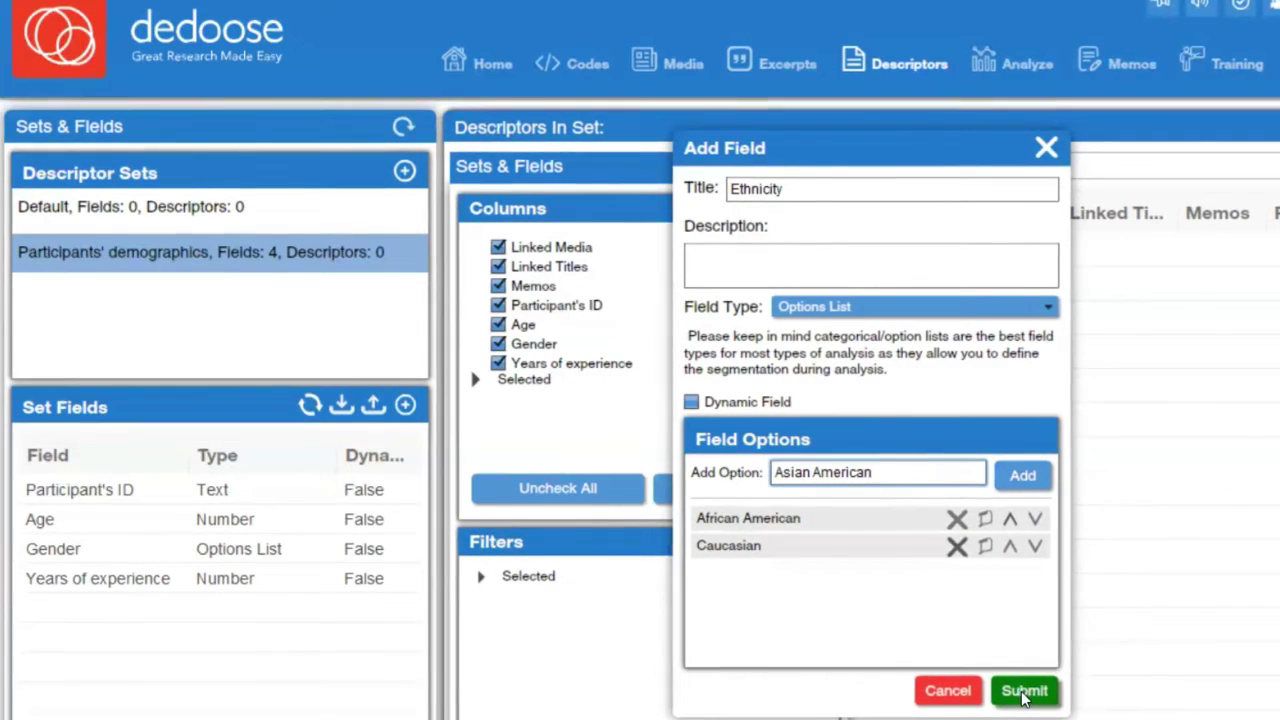
pyautogui.click(1023, 475)
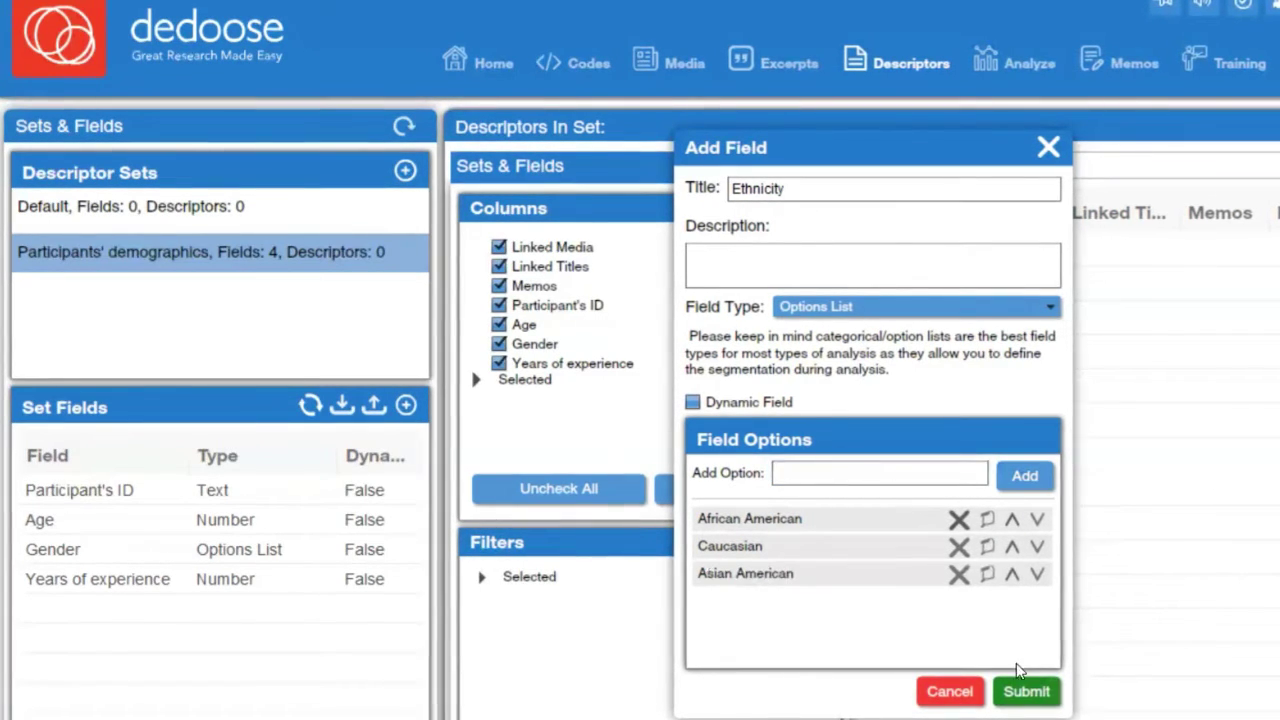
pyautogui.click(1027, 692)
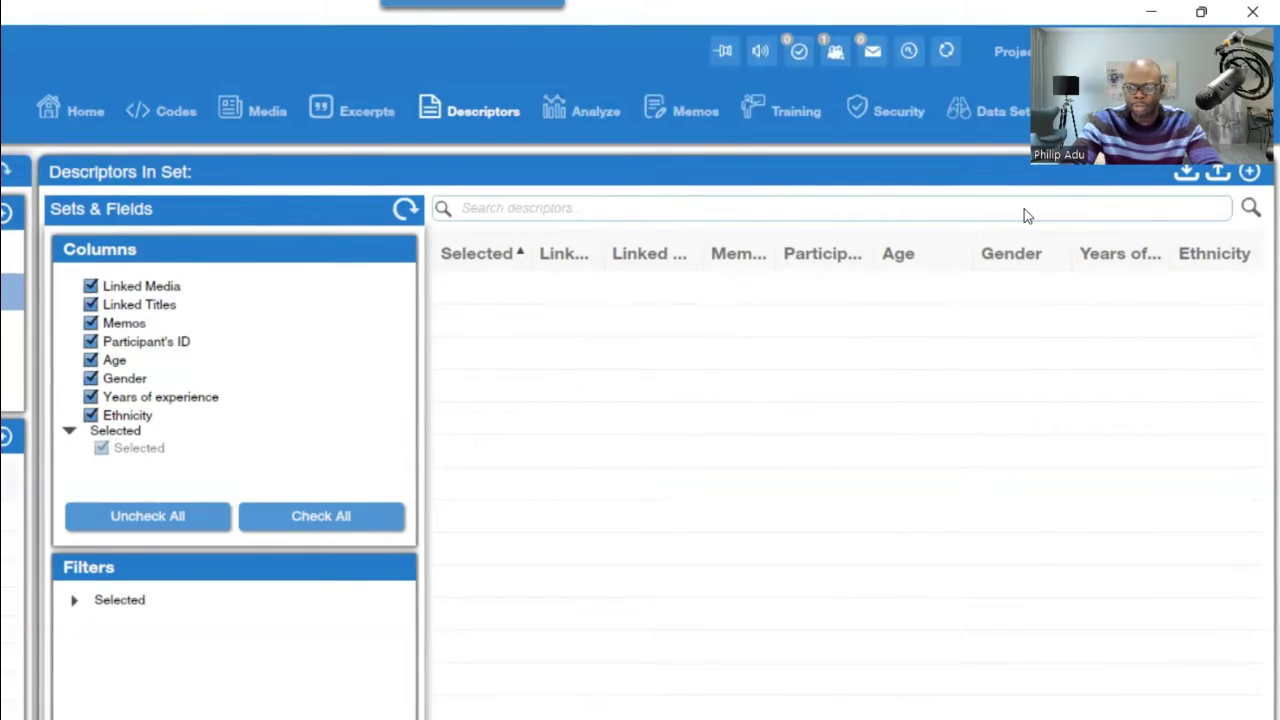
# Step: Add a descriptor for participant P1 with age 37, gender Female, 12 years of experience and ethnicity African American
pyautogui.click(1250, 172)
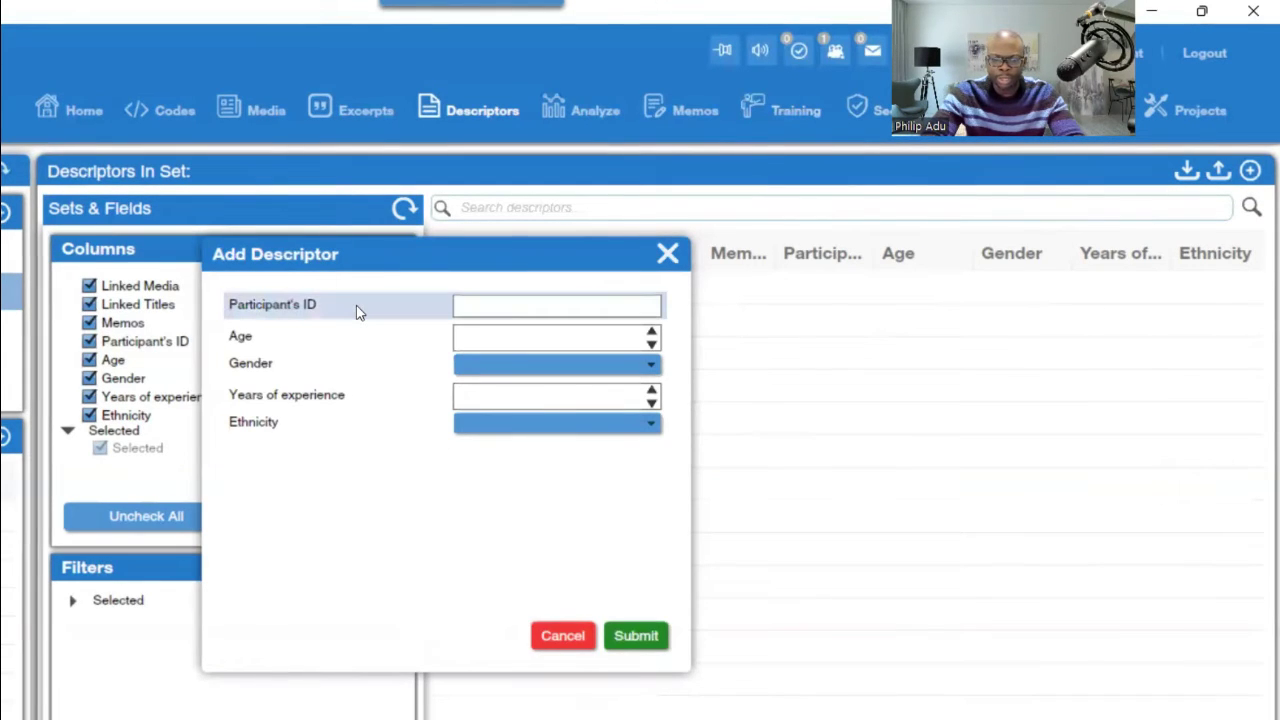
pyautogui.click(484, 304)
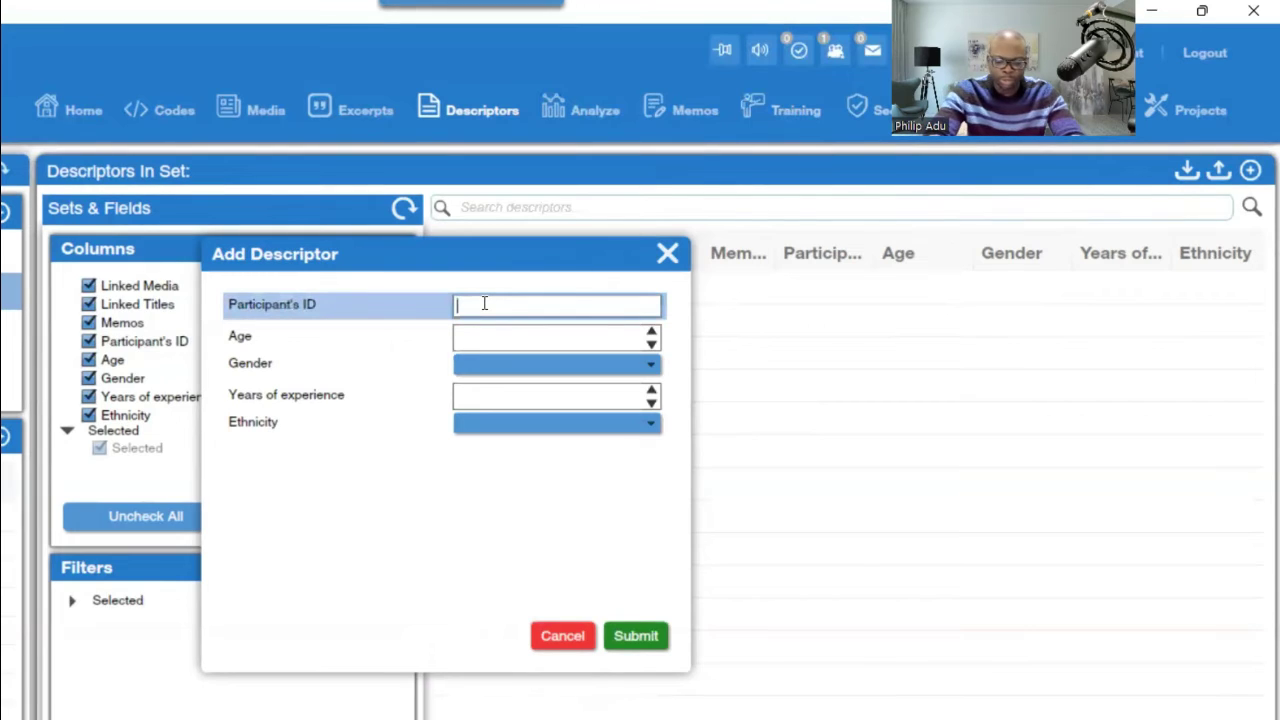
pyautogui.write('P1')
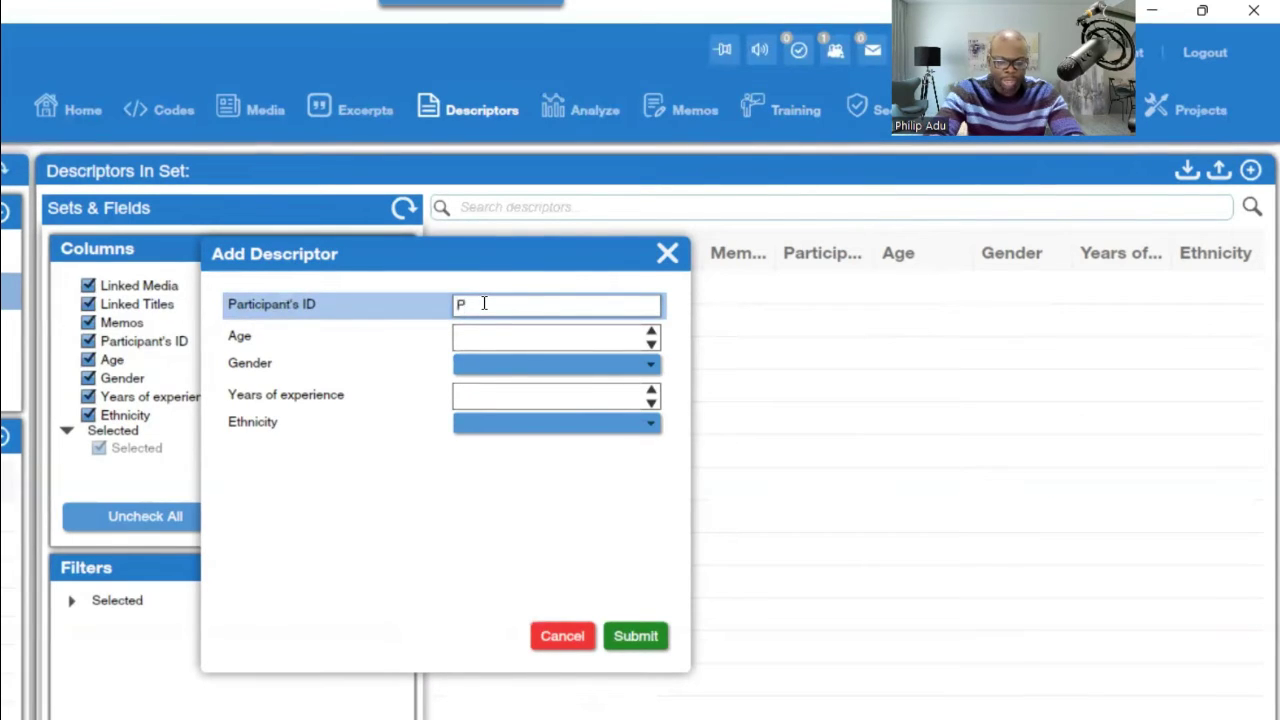
pyautogui.click(489, 335)
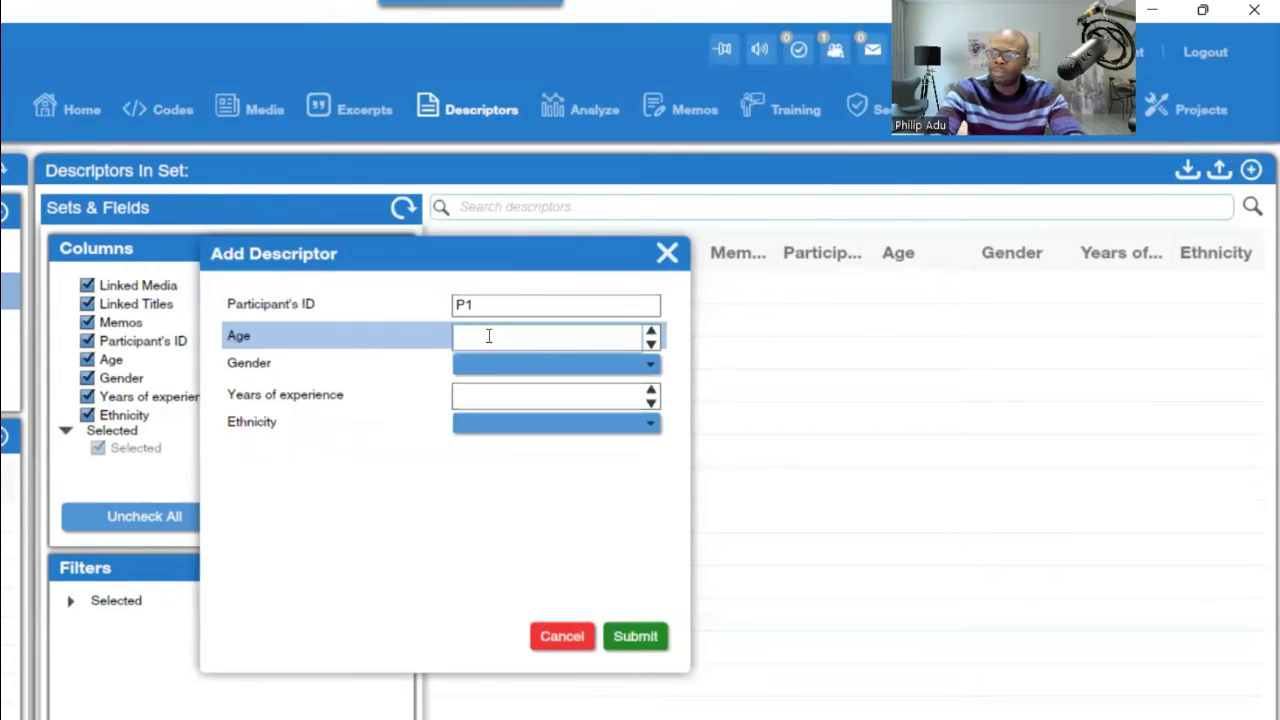
pyautogui.write('37')
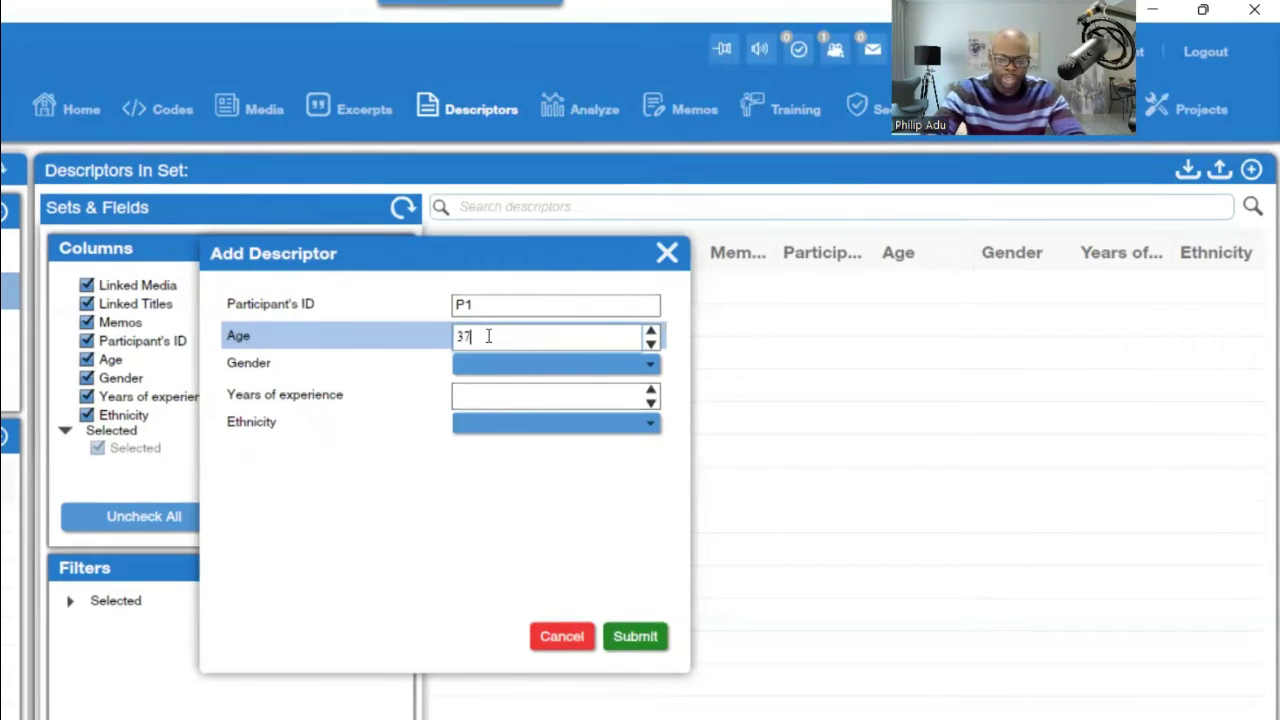
pyautogui.click(478, 362)
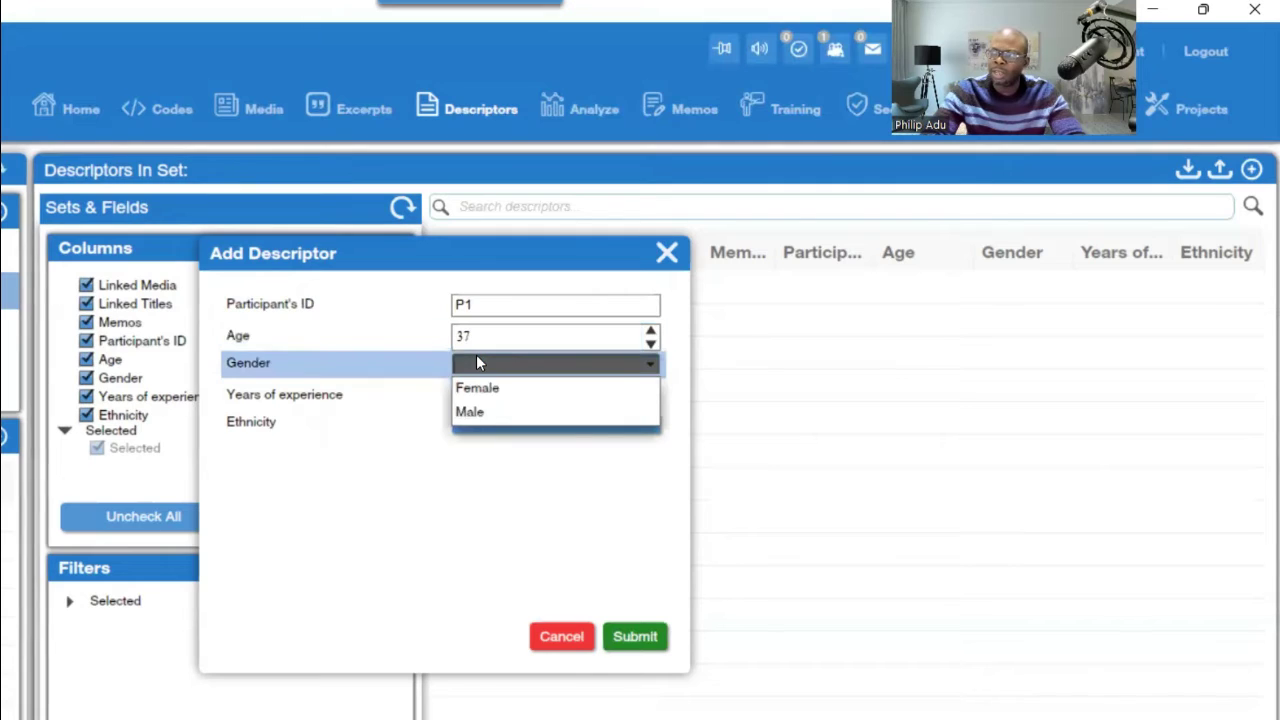
pyautogui.click(477, 387)
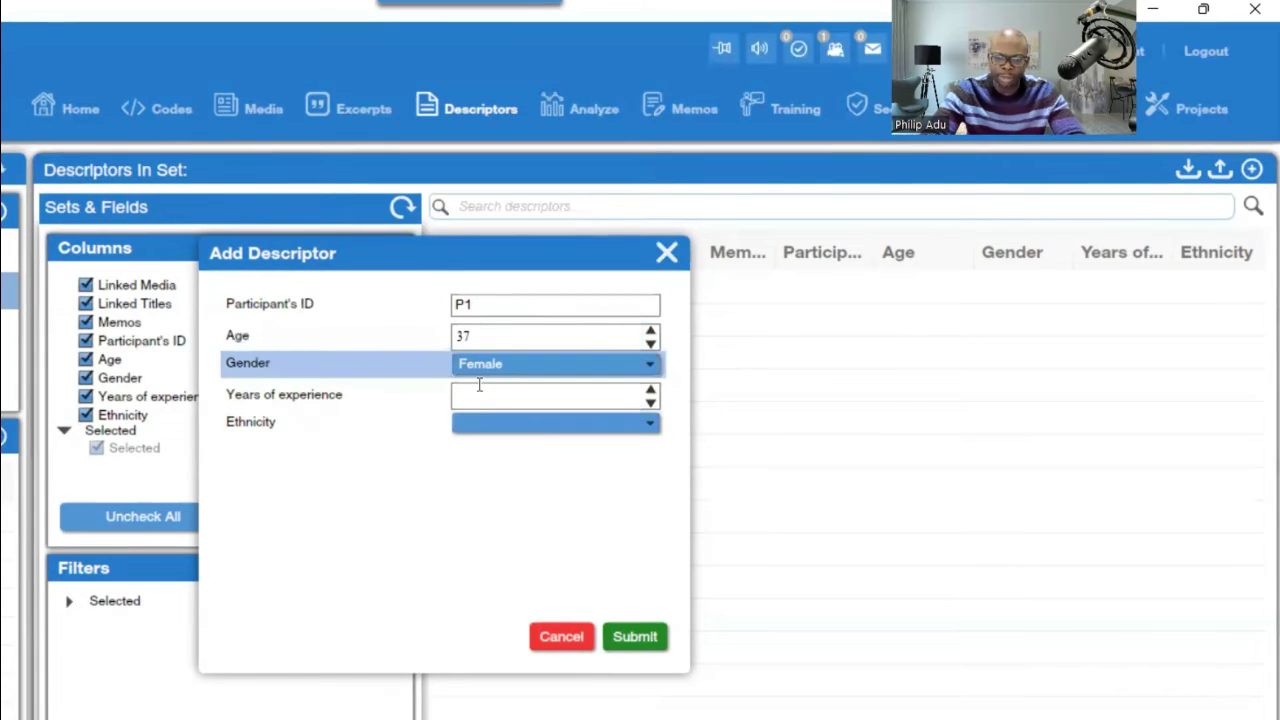
pyautogui.click(479, 393)
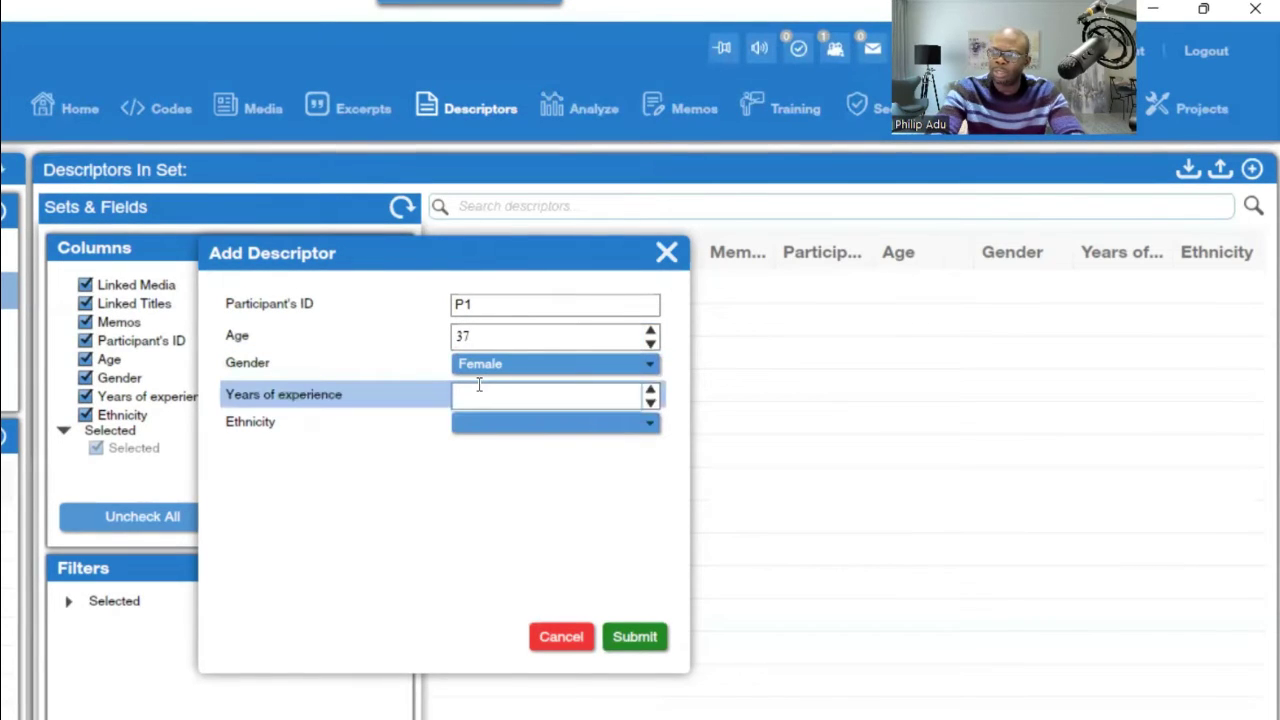
pyautogui.write('12')
pyautogui.click(497, 430)
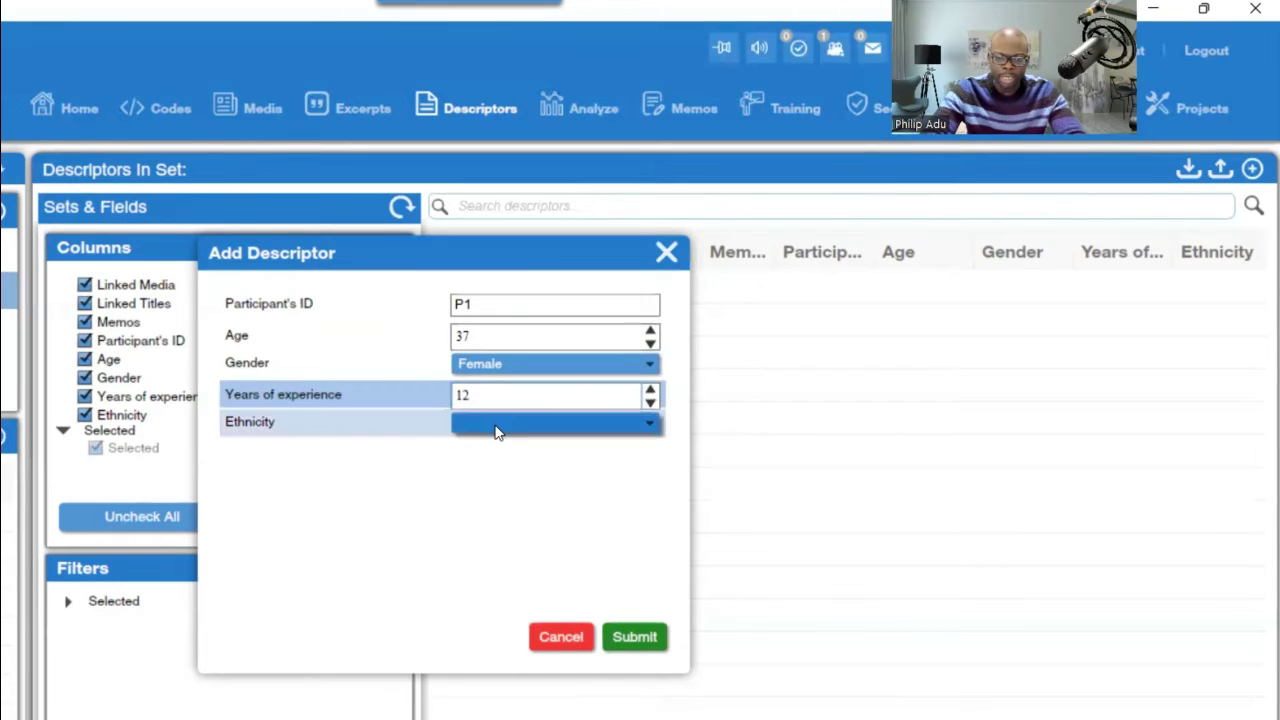
pyautogui.click(497, 449)
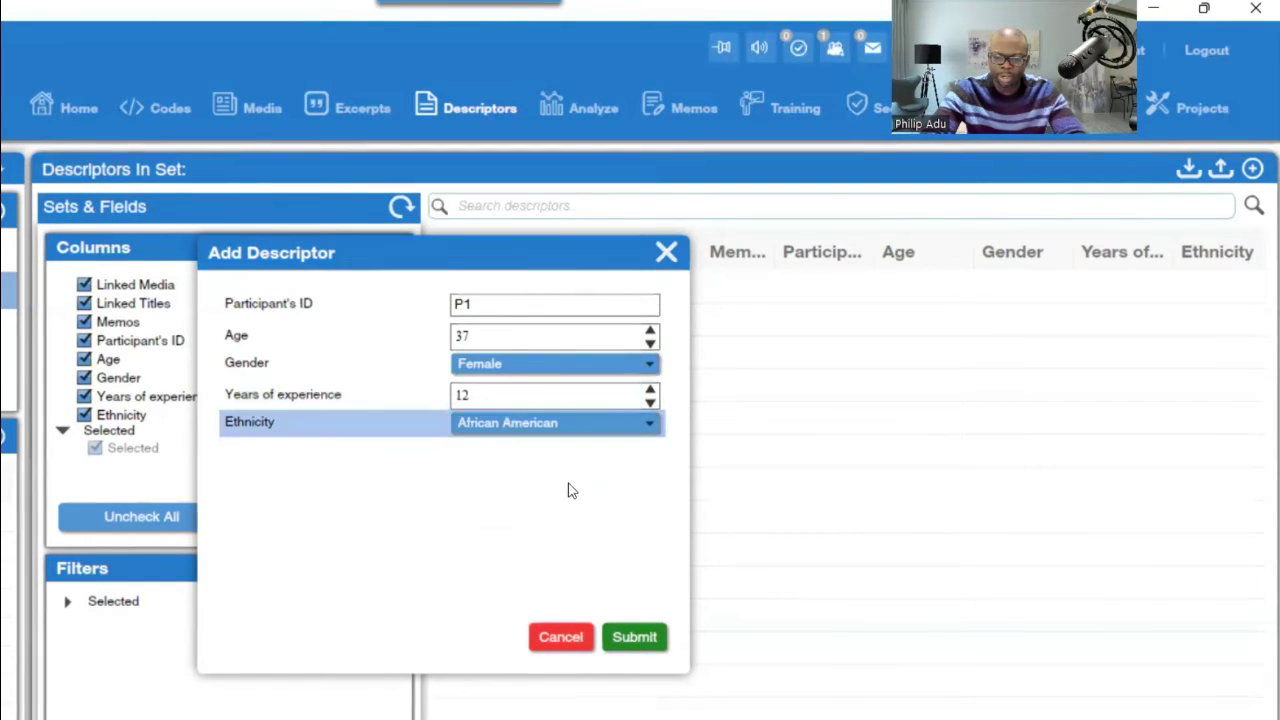
pyautogui.click(634, 637)
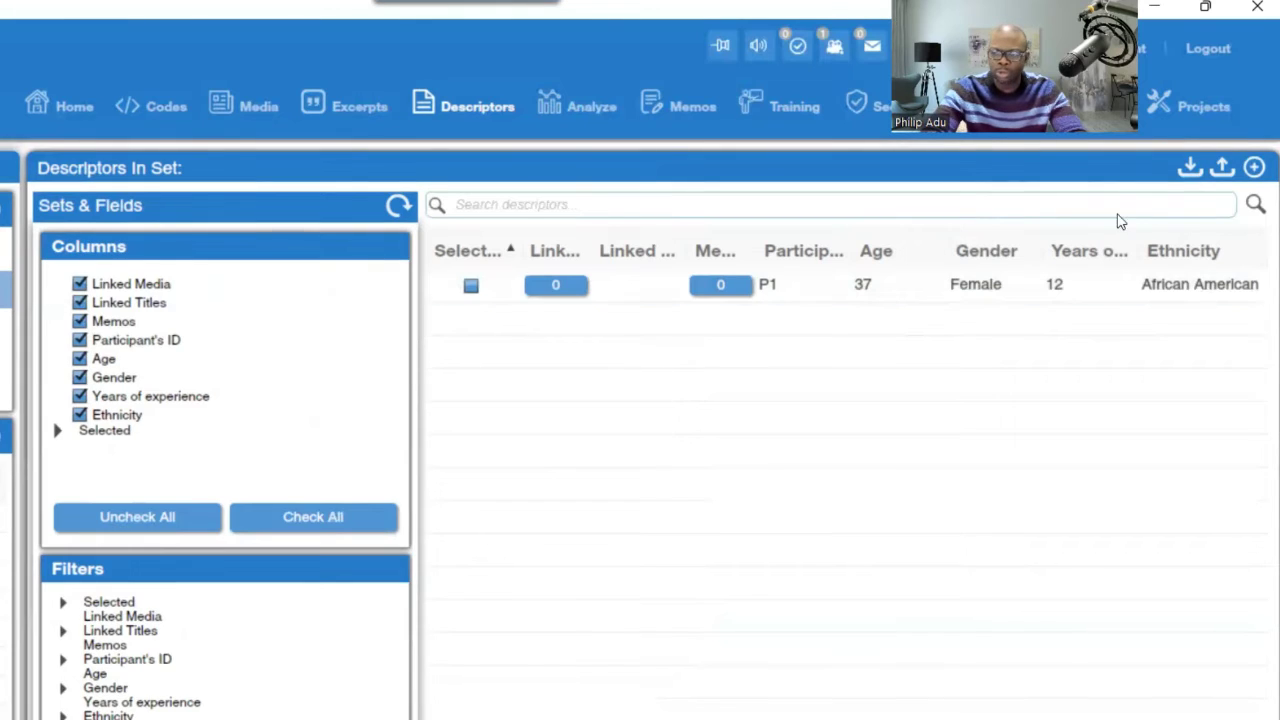
# Step: Add a descriptor for participant P2 with age 55, gender Male, 25 years of experience and ethnicity Caucasian
pyautogui.click(1255, 169)
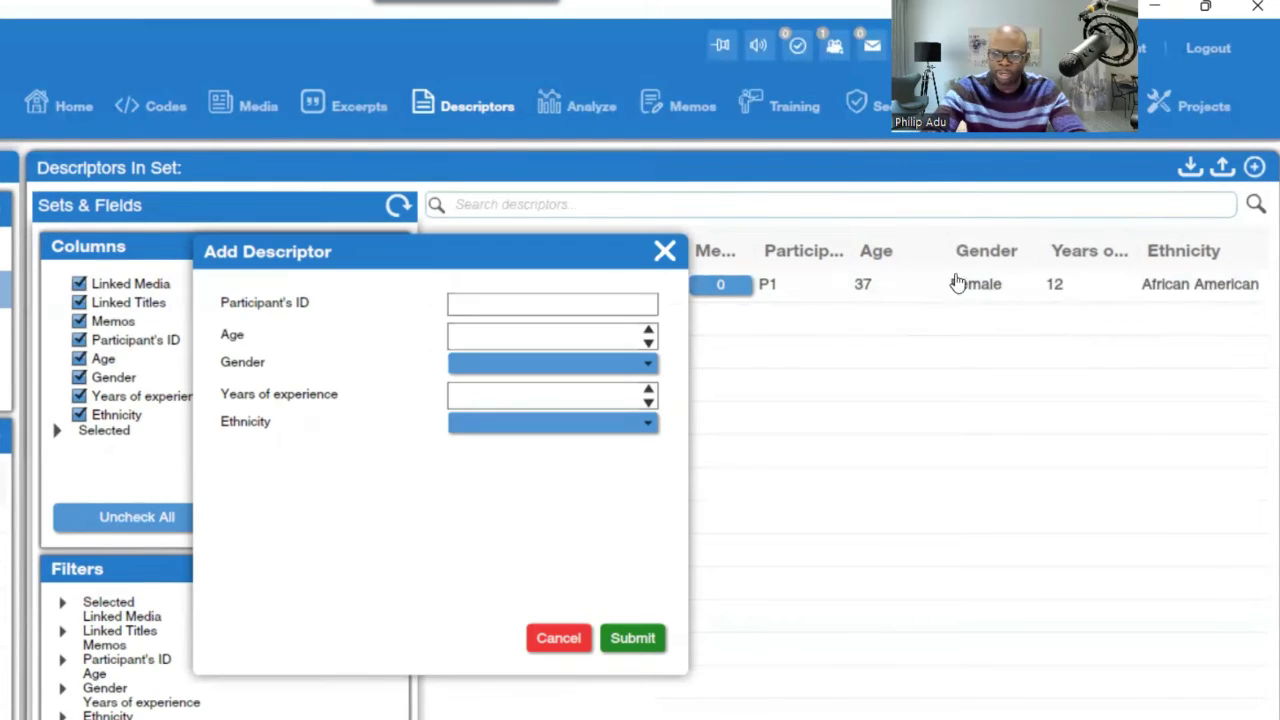
pyautogui.click(502, 300)
pyautogui.write('Pa')
pyautogui.write('2')
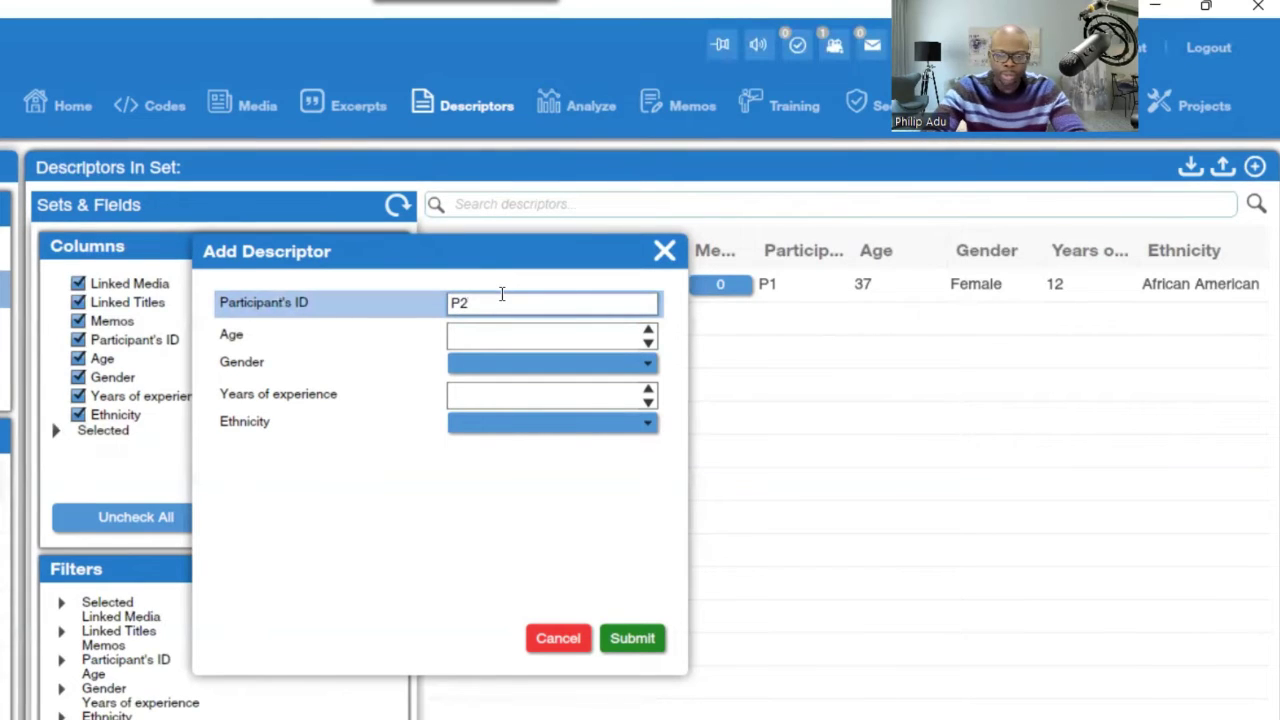
pyautogui.click(496, 336)
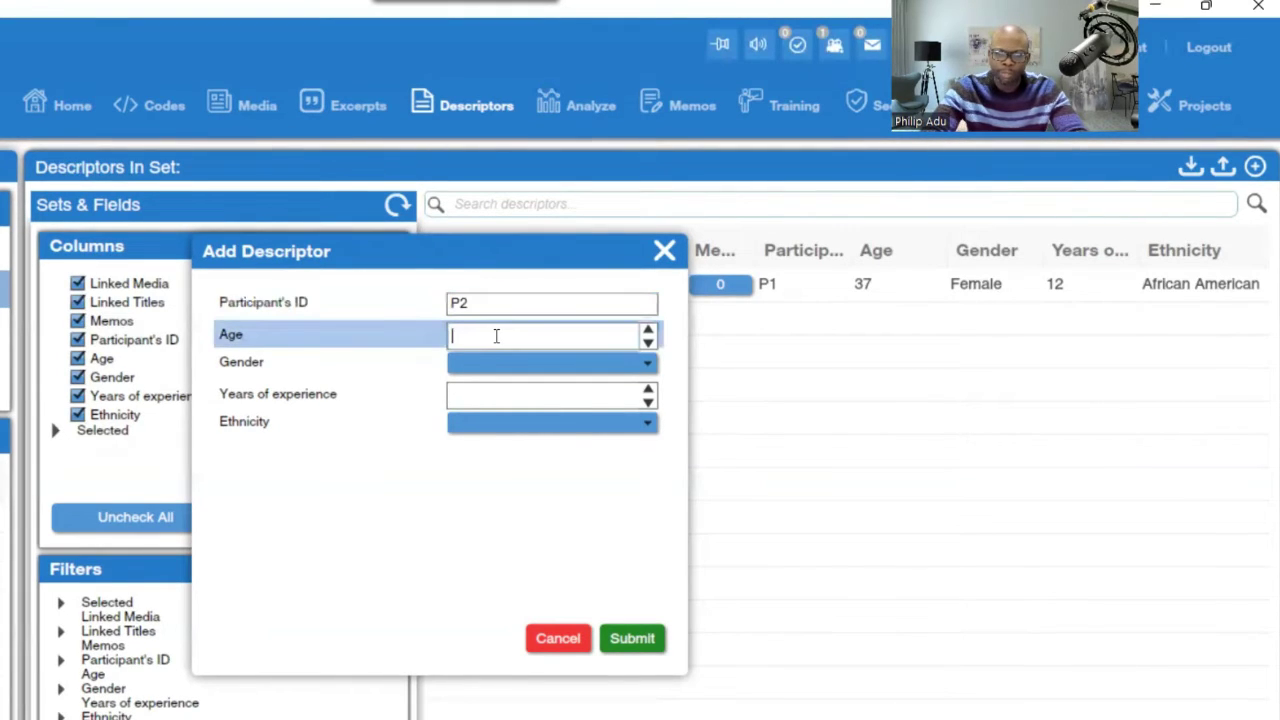
pyautogui.write('55')
pyautogui.click(487, 368)
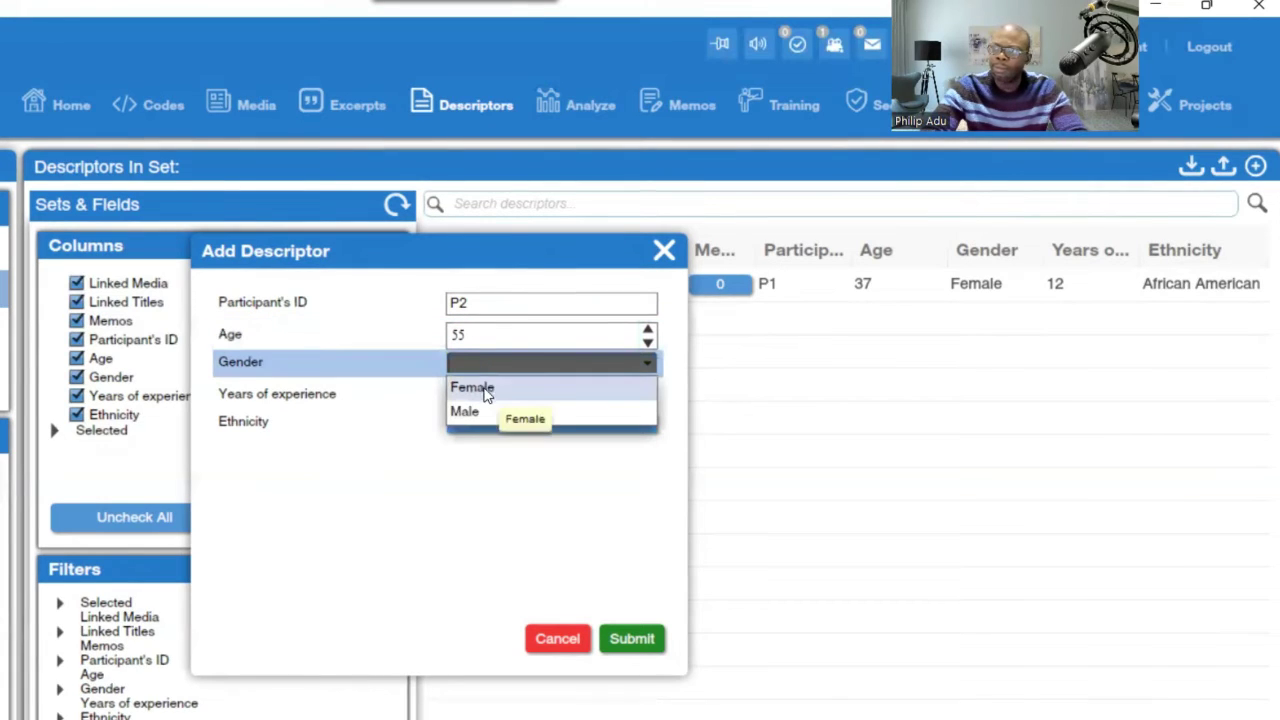
pyautogui.click(486, 412)
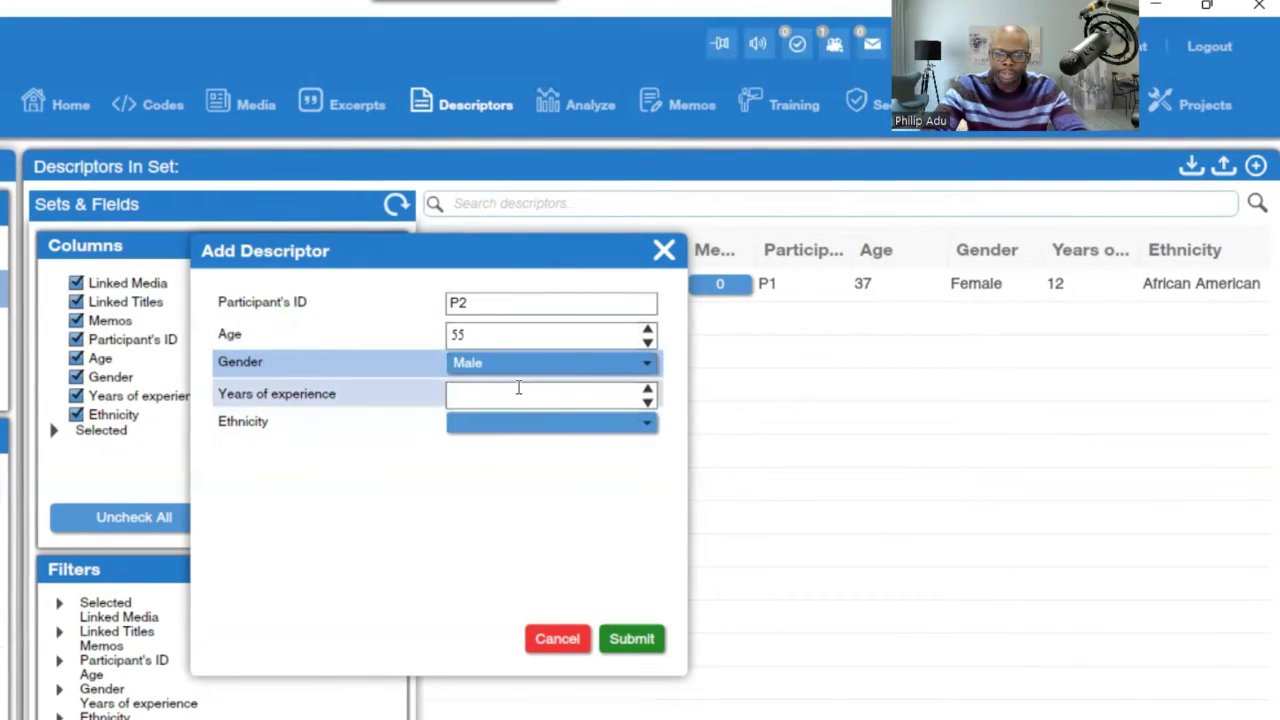
pyautogui.click(518, 390)
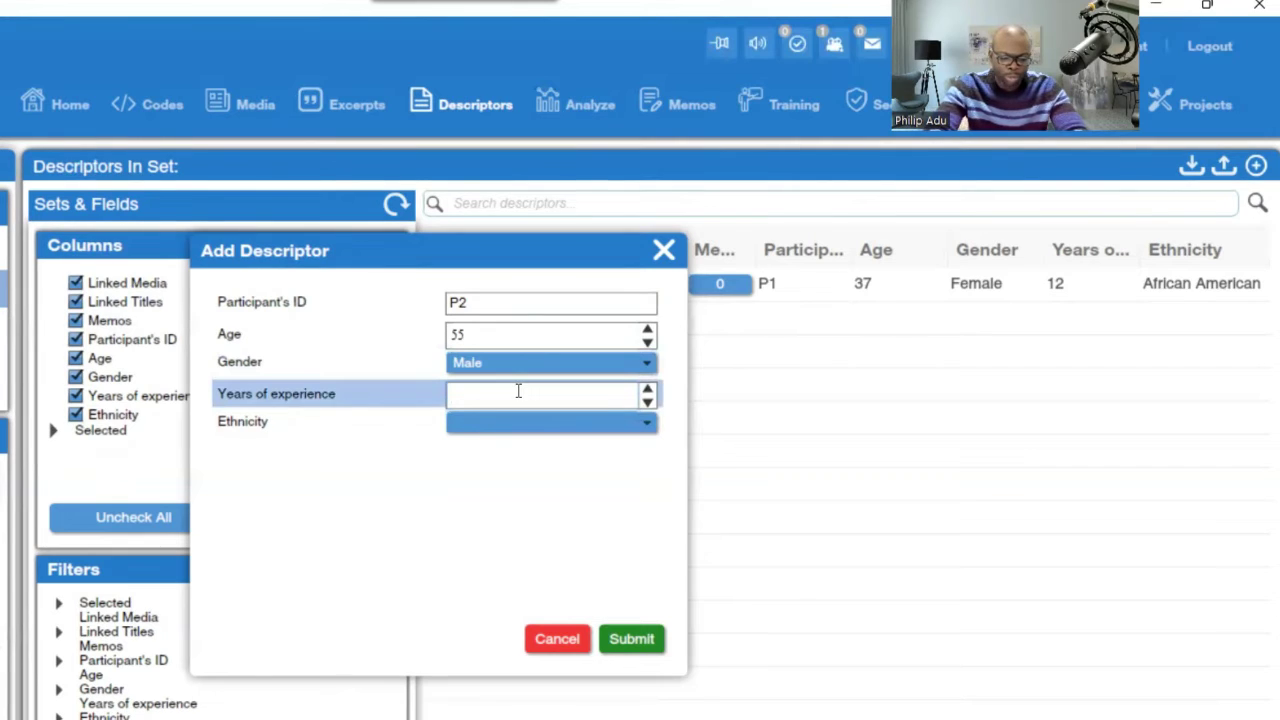
pyautogui.click(529, 422)
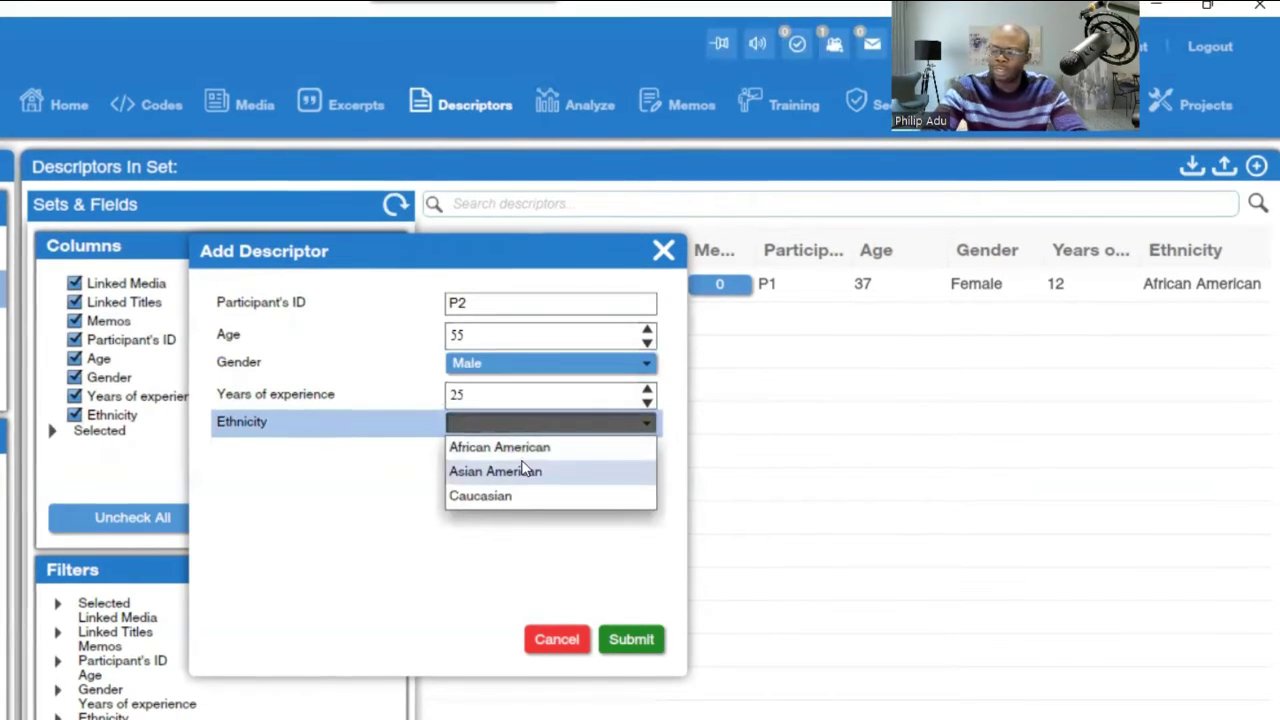
pyautogui.click(500, 494)
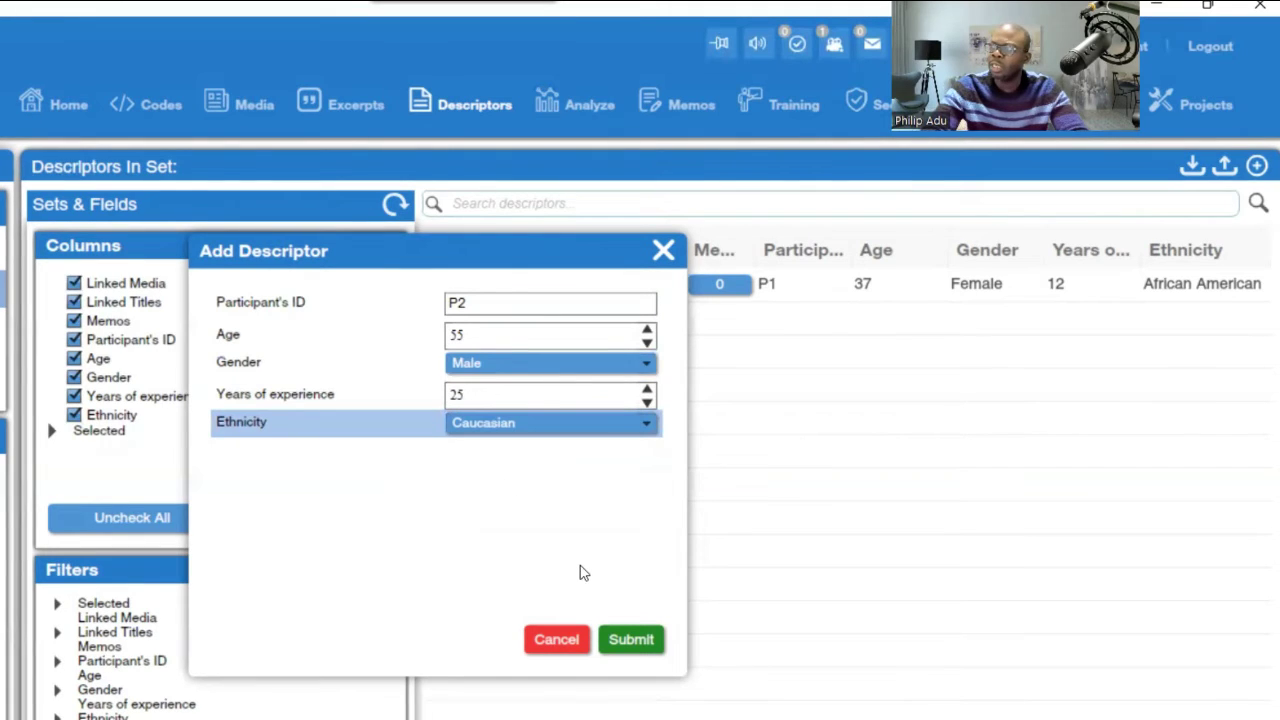
pyautogui.click(631, 643)
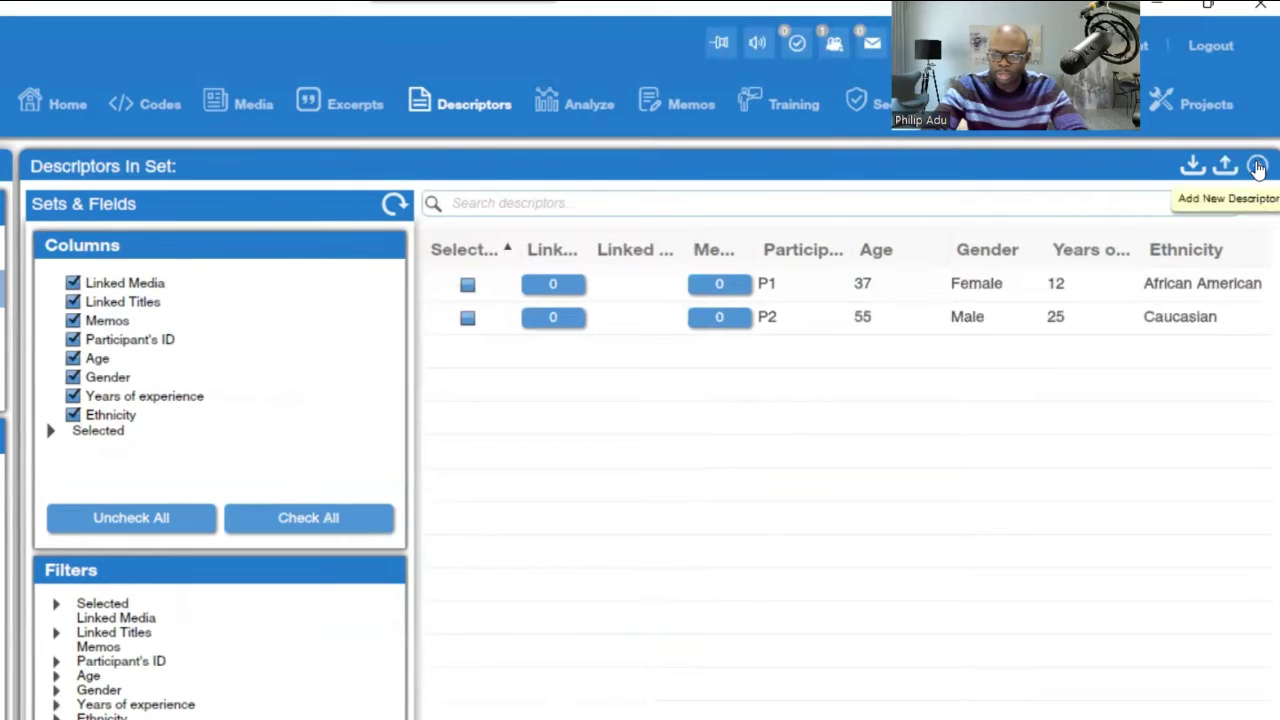
# Step: Add a descriptor for participant P3 with age 70, gender Male, 35 years of experience and ethnicity Caucasian
pyautogui.click(1257, 165)
pyautogui.click(541, 295)
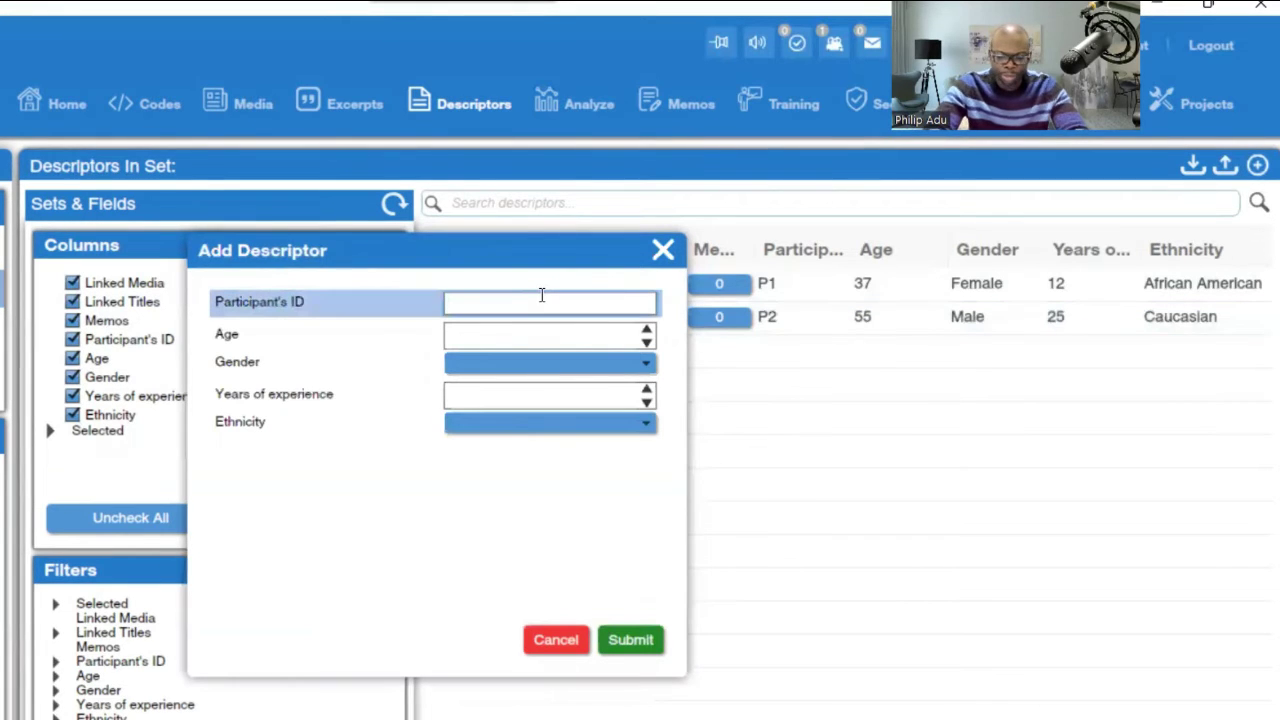
pyautogui.write('P3')
pyautogui.click(515, 334)
pyautogui.write('70')
pyautogui.click(473, 365)
pyautogui.click(478, 411)
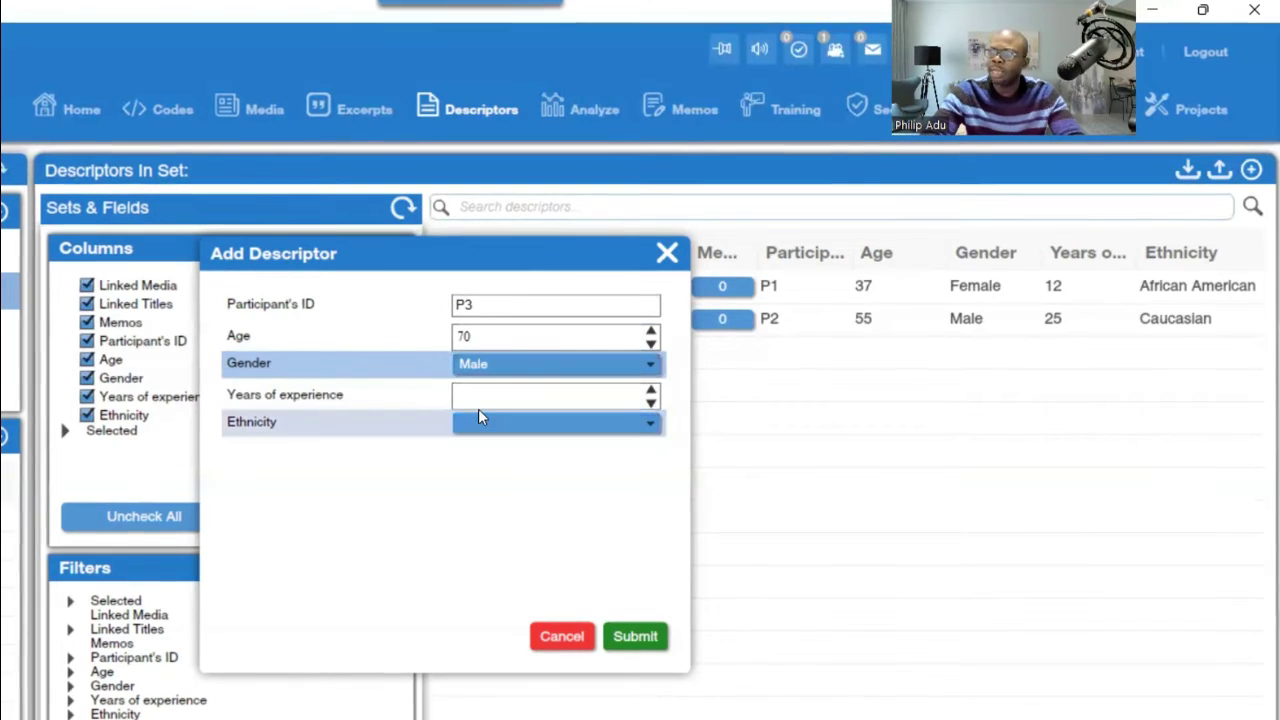
pyautogui.click(486, 397)
pyautogui.write('35')
pyautogui.click(555, 422)
pyautogui.click(486, 494)
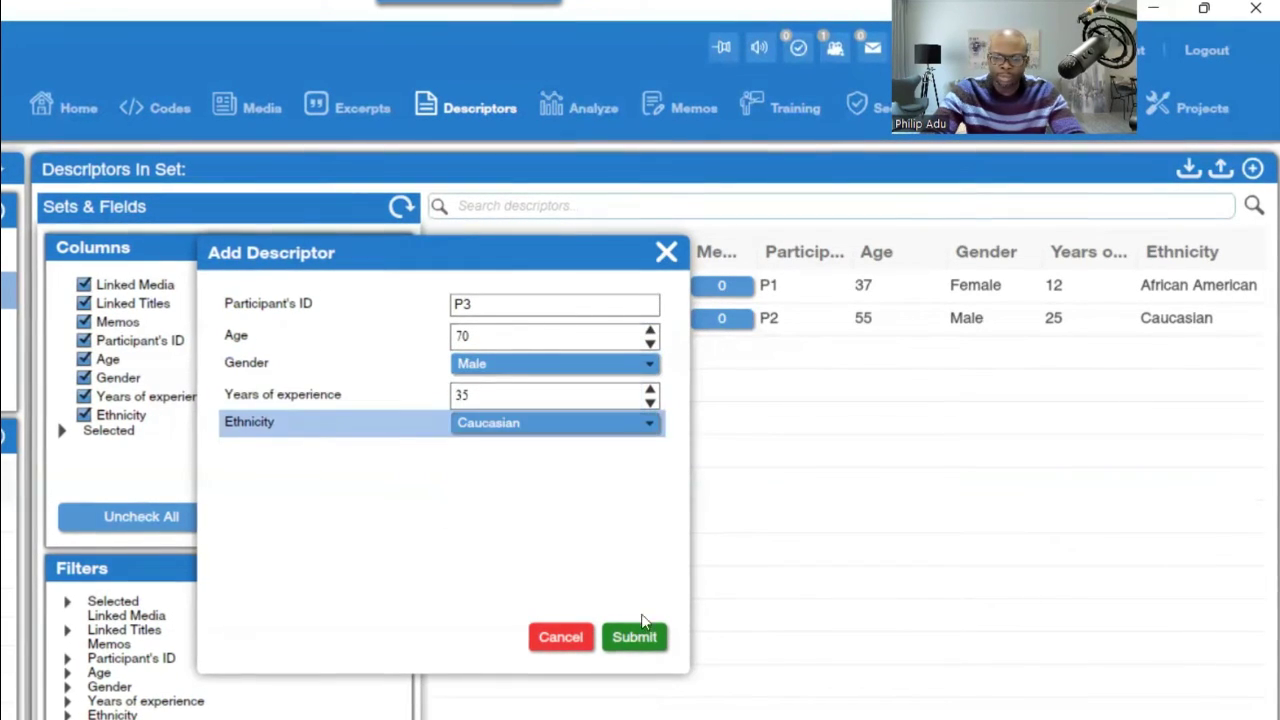
pyautogui.click(635, 636)
# Step: Add a descriptor for participant P4 with age 33, gender Female, 2 years of experience and ethnicity African American
pyautogui.click(1252, 168)
pyautogui.click(556, 302)
pyautogui.write('P4')
pyautogui.click(523, 333)
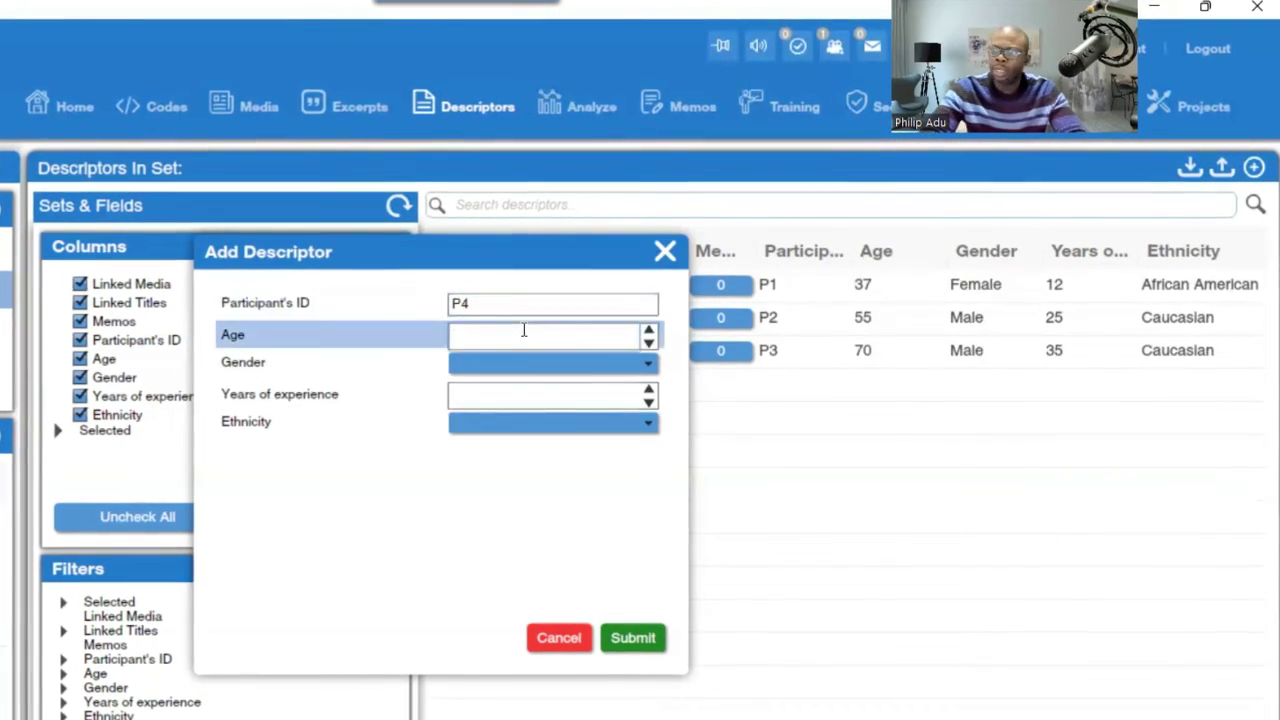
pyautogui.write('33')
pyautogui.click(513, 363)
pyautogui.click(514, 386)
pyautogui.click(514, 395)
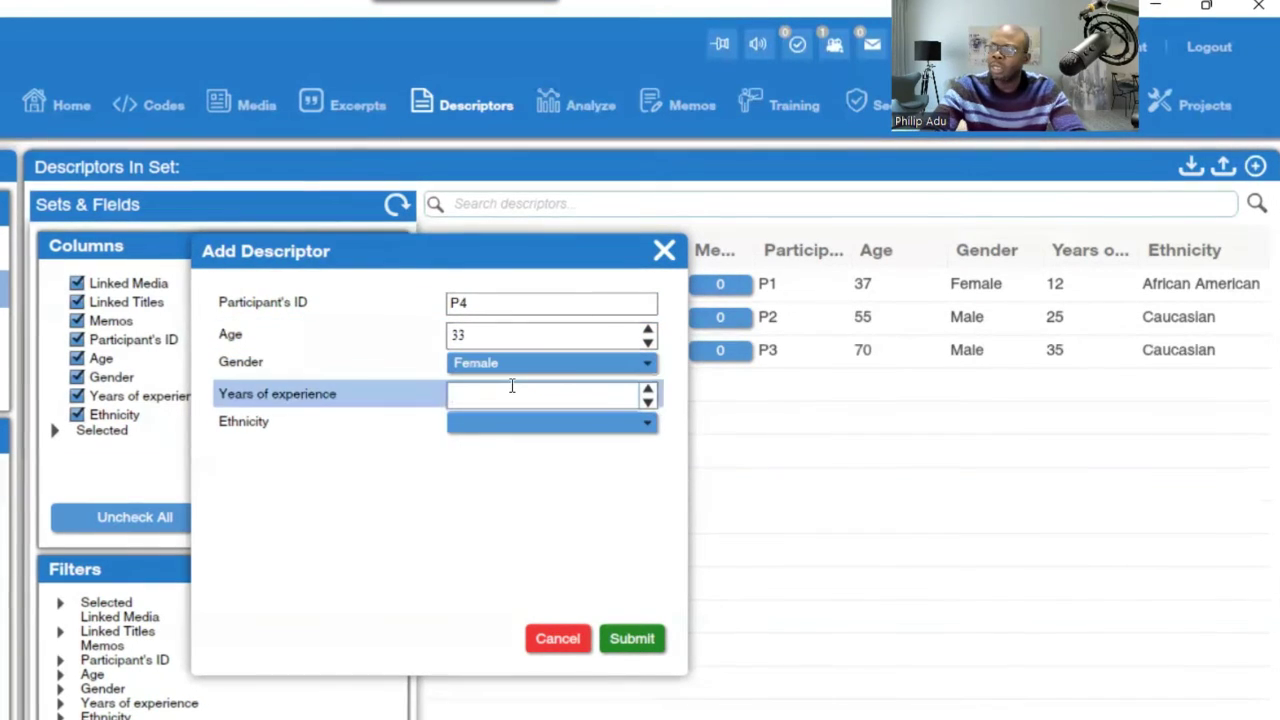
pyautogui.write('2')
pyautogui.click(515, 422)
pyautogui.click(491, 446)
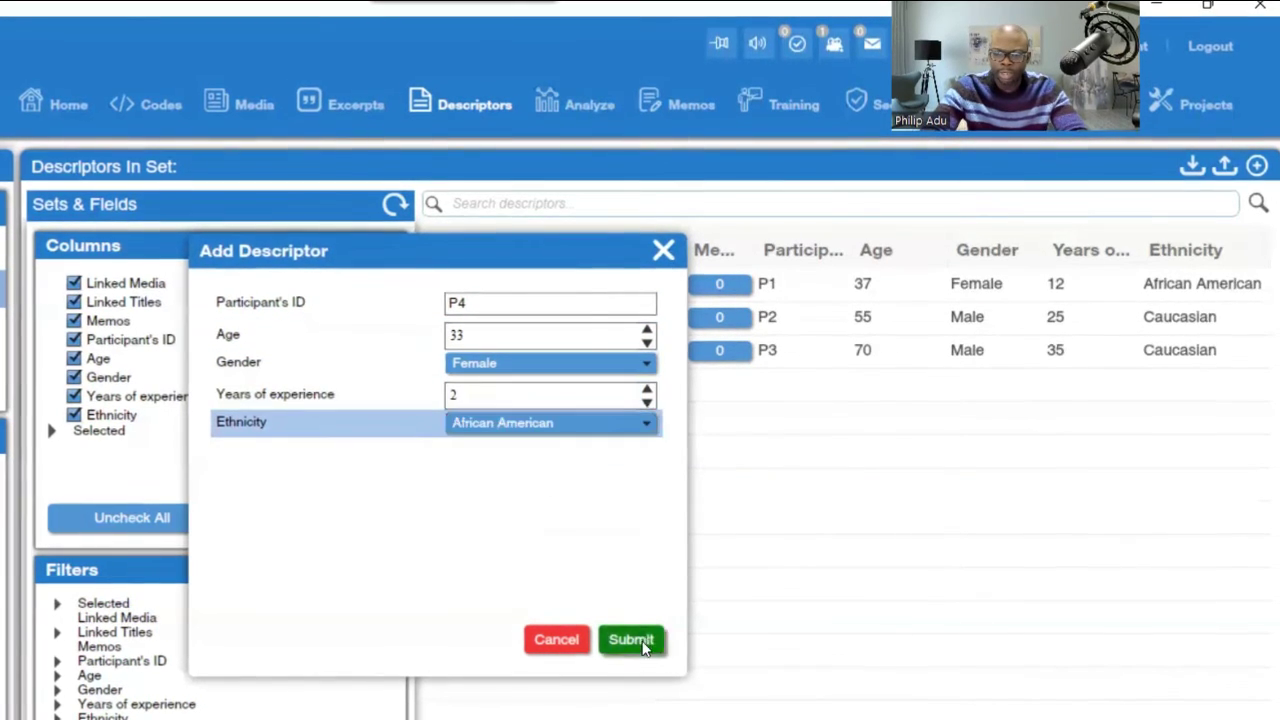
pyautogui.click(631, 638)
# Step: Add a descriptor for participant P5 with age 65, gender Female, 30 years of experience and ethnicity Asian American
pyautogui.click(1252, 168)
pyautogui.click(556, 301)
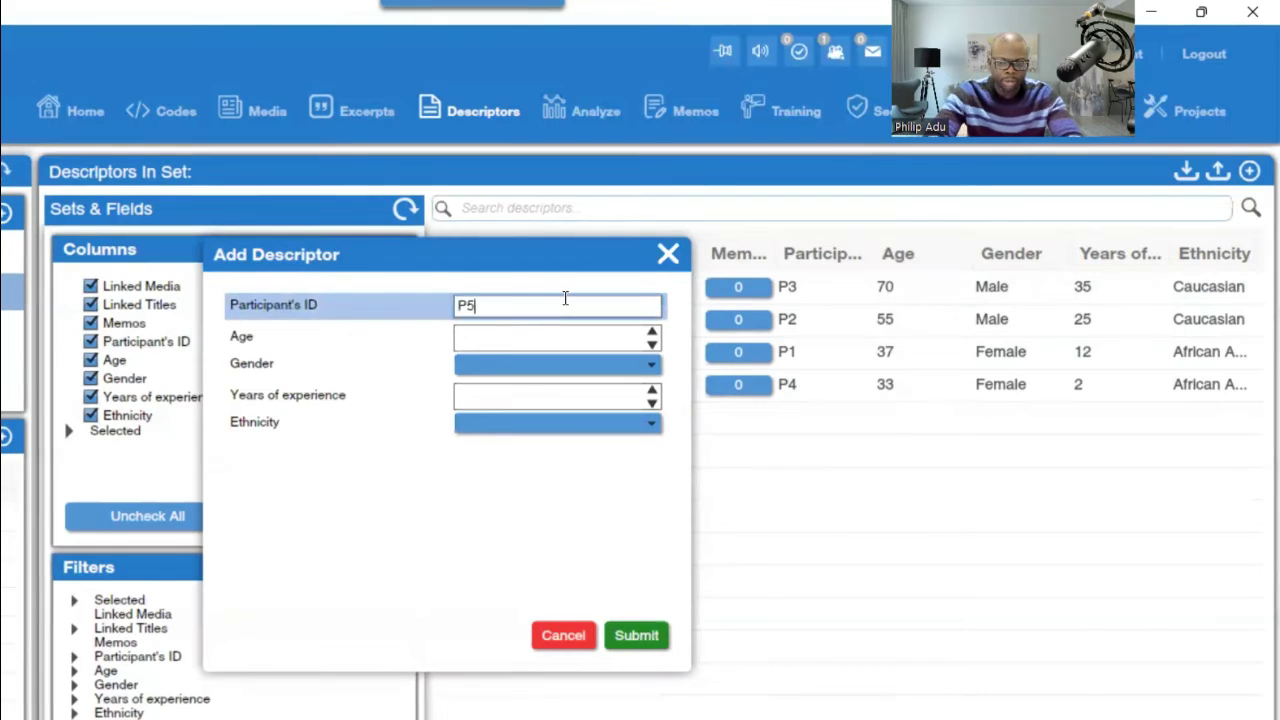
pyautogui.click(561, 333)
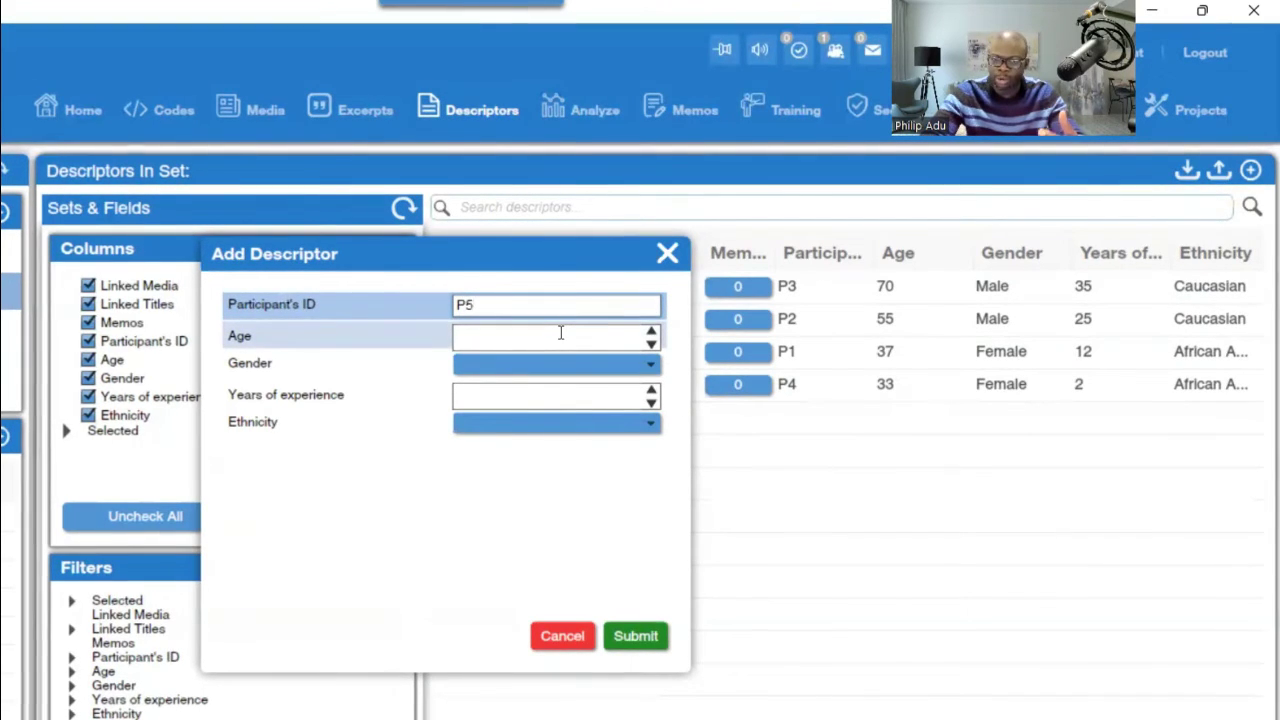
pyautogui.click(560, 335)
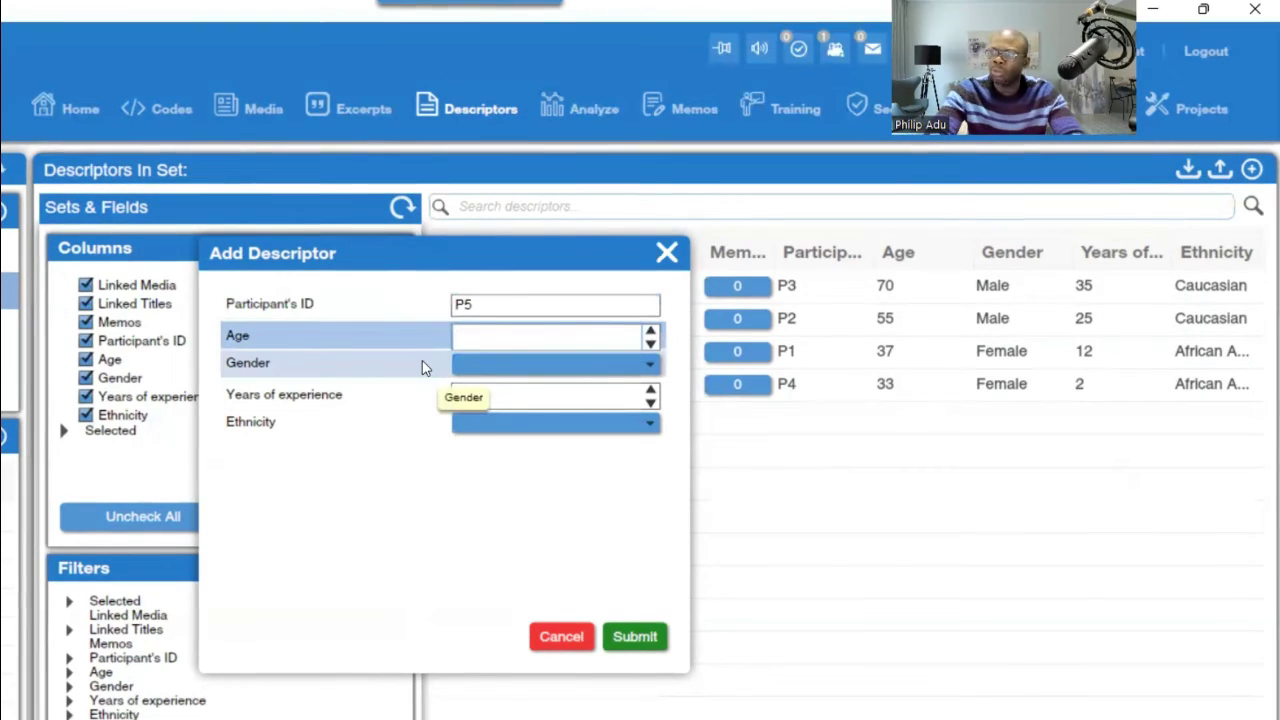
pyautogui.write('65')
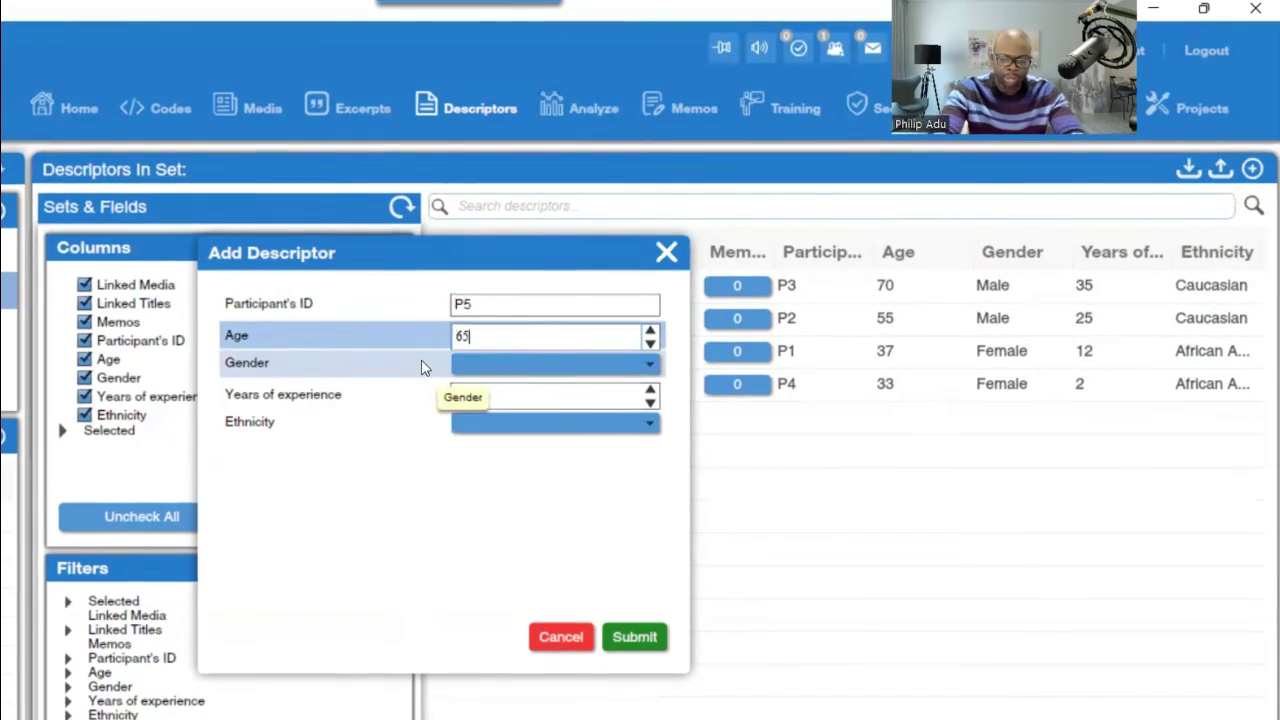
pyautogui.click(472, 368)
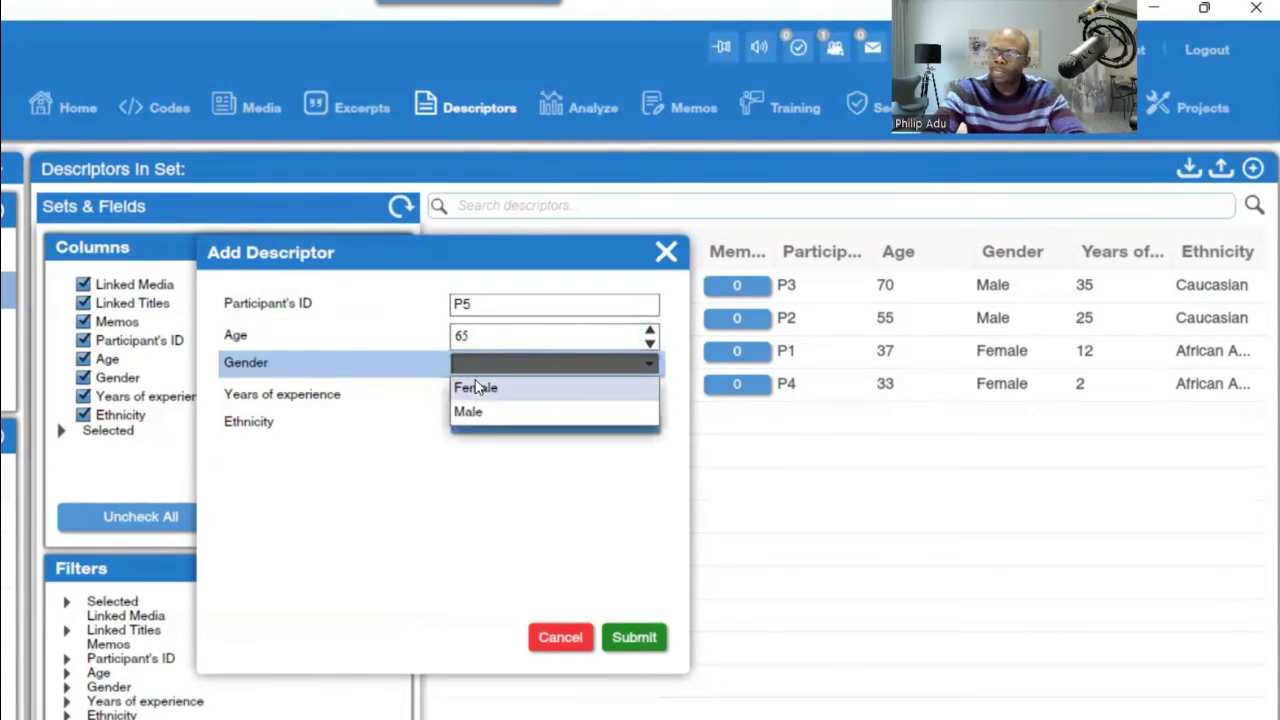
pyautogui.click(474, 387)
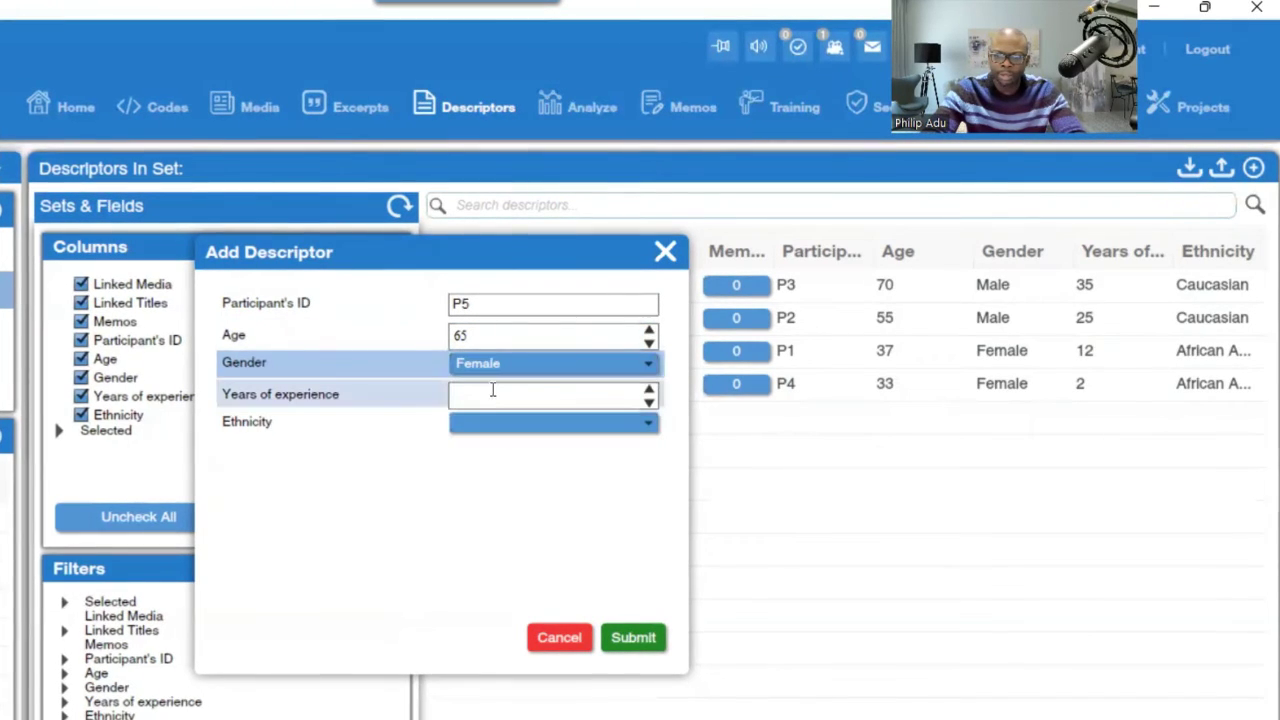
pyautogui.click(491, 397)
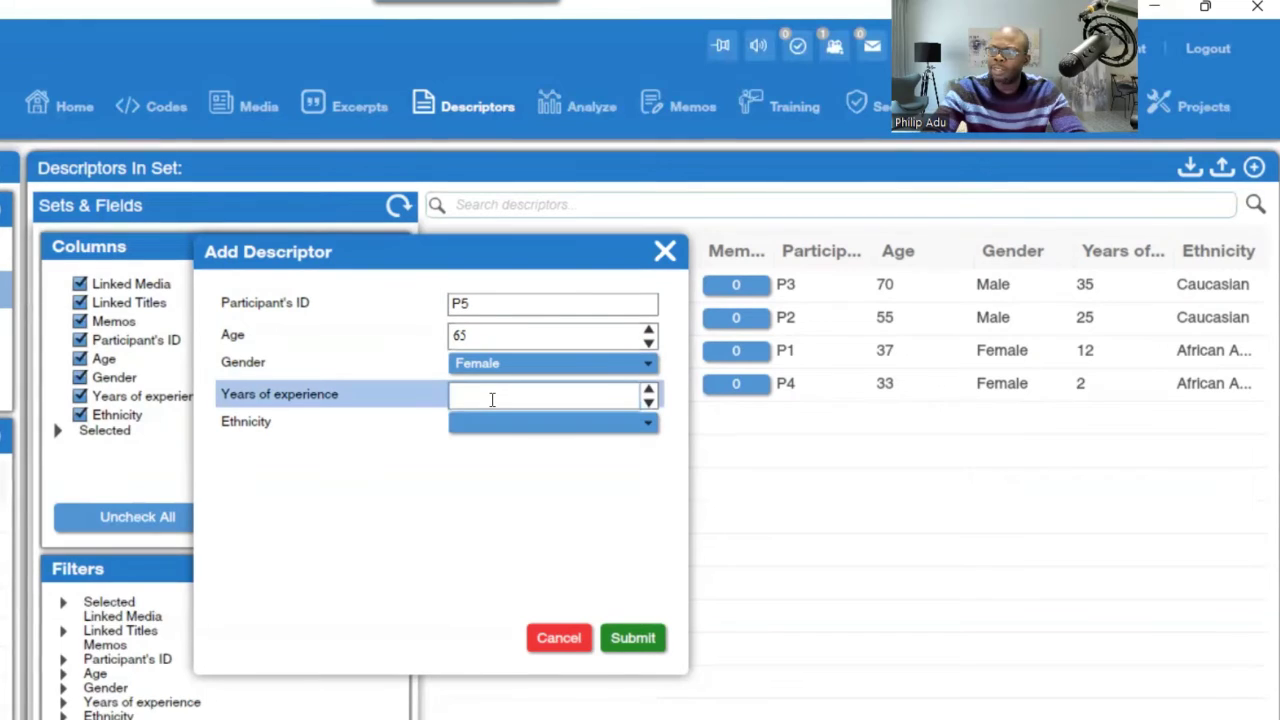
pyautogui.write('30')
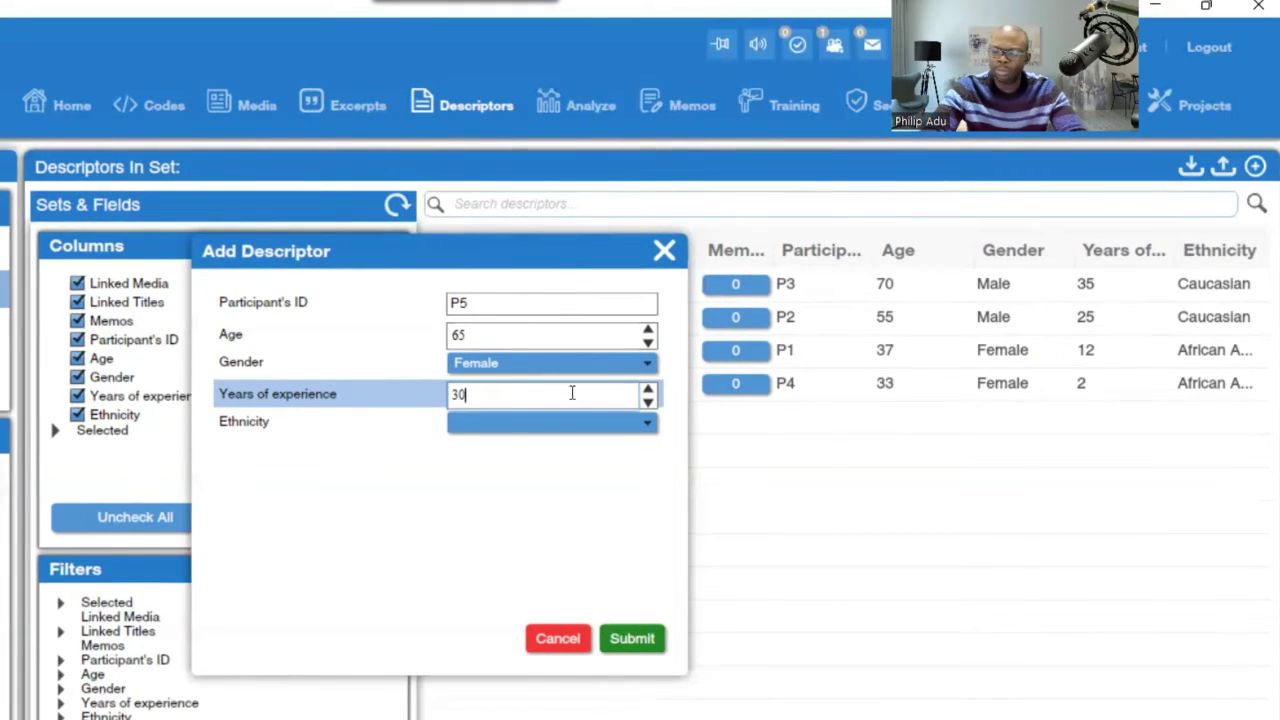
pyautogui.click(514, 427)
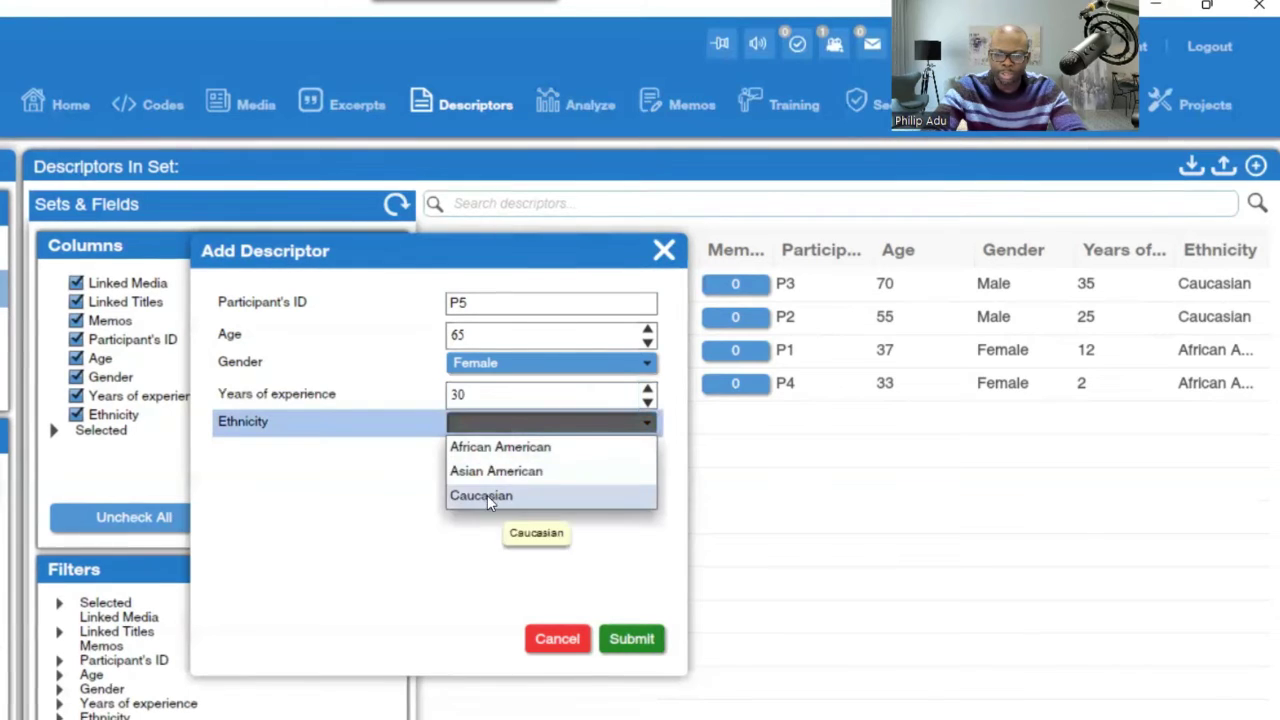
pyautogui.click(500, 470)
pyautogui.click(618, 637)
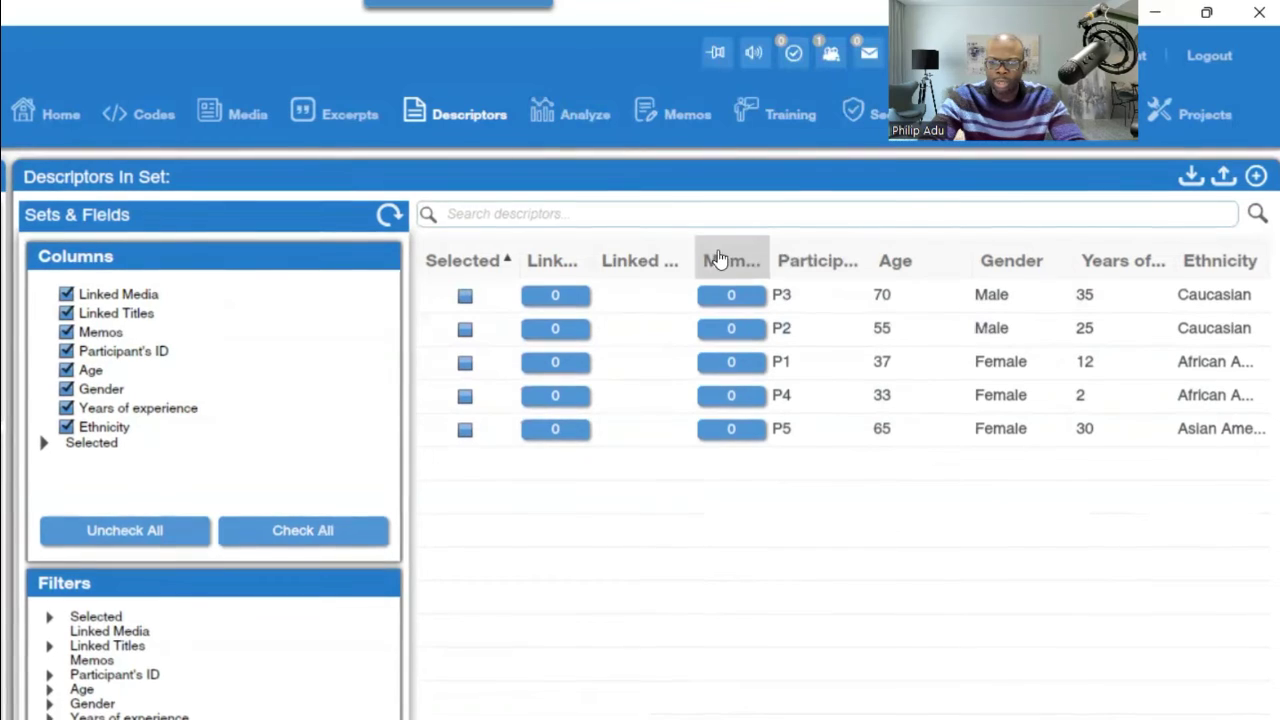
# Step: Widen the Linked Media column in the descriptors table and link P1.docx to participant P1's descriptor
pyautogui.moveTo(594, 250); pyautogui.dragTo(660, 255)
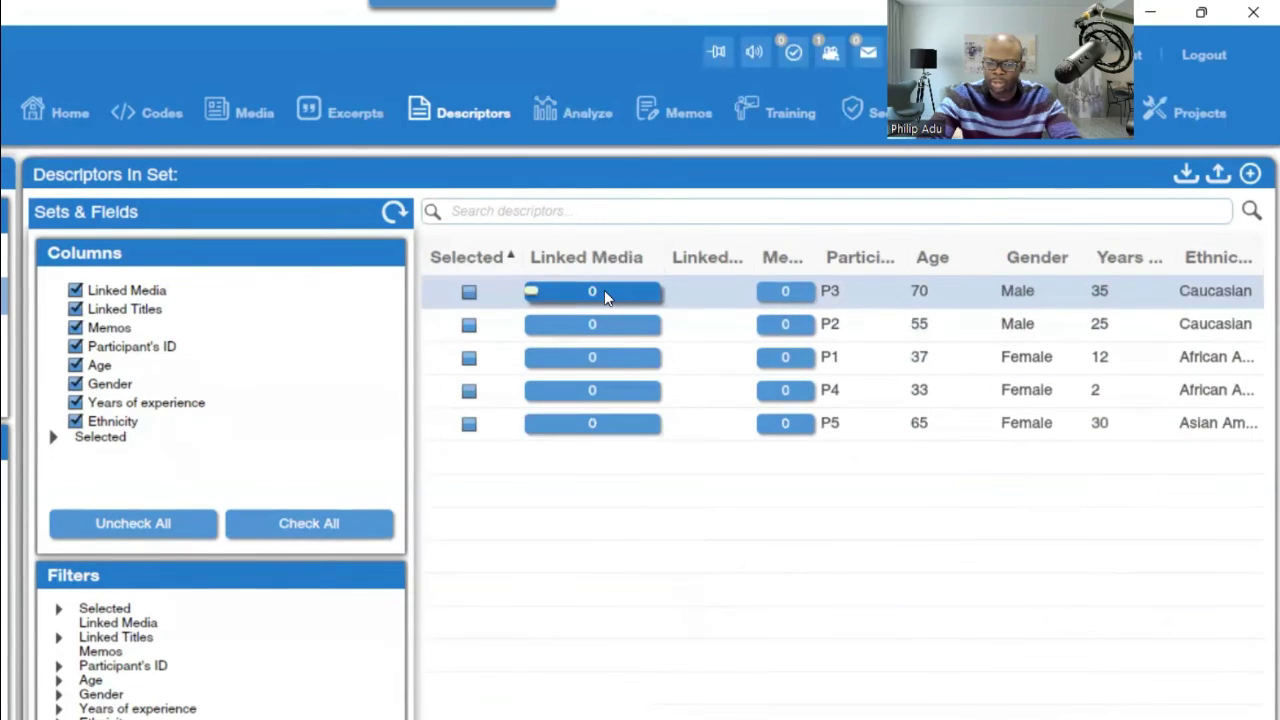
pyautogui.click(634, 360)
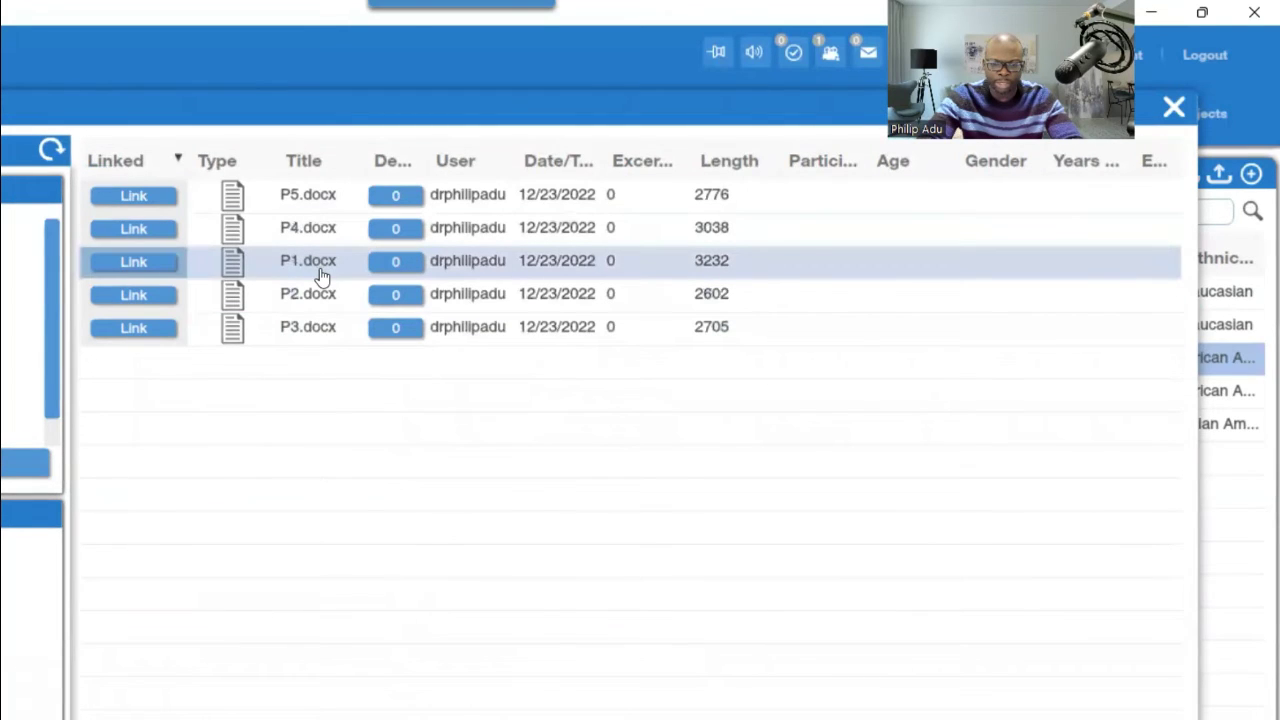
pyautogui.click(163, 261)
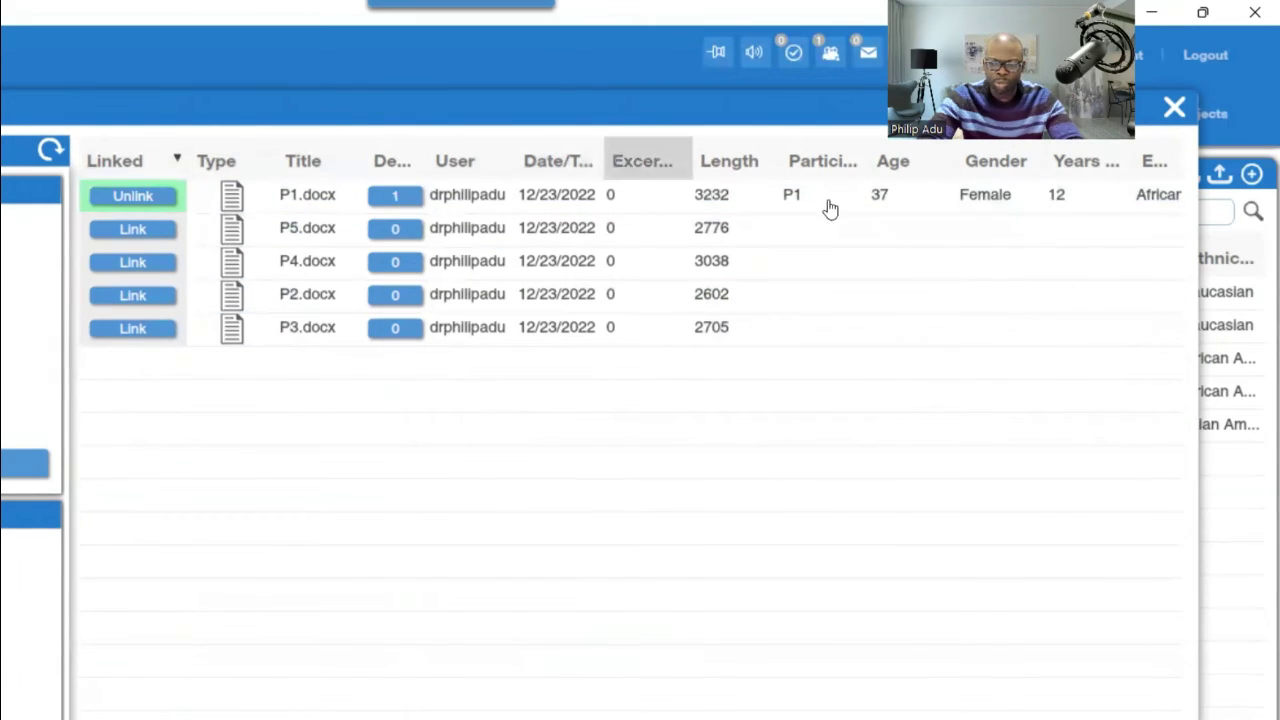
pyautogui.click(1176, 108)
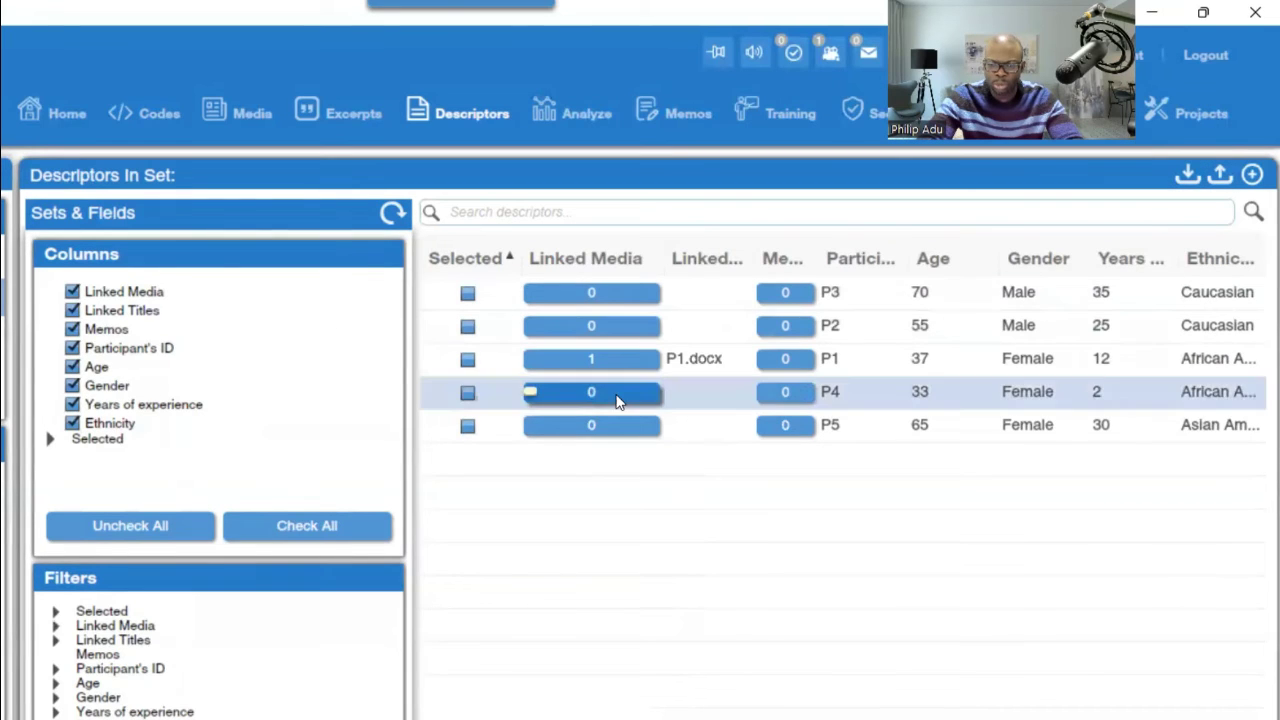
# Step: Link the transcript P2.docx to participant P2's descriptor
pyautogui.click(598, 323)
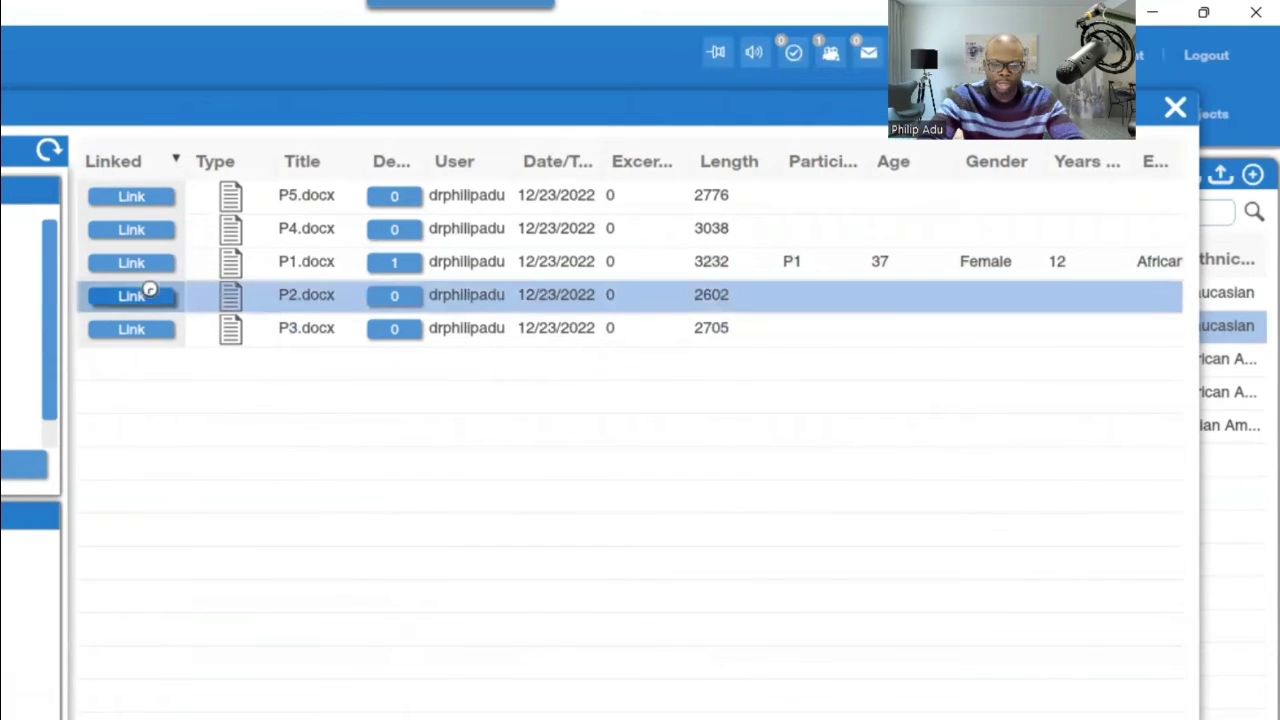
pyautogui.click(148, 296)
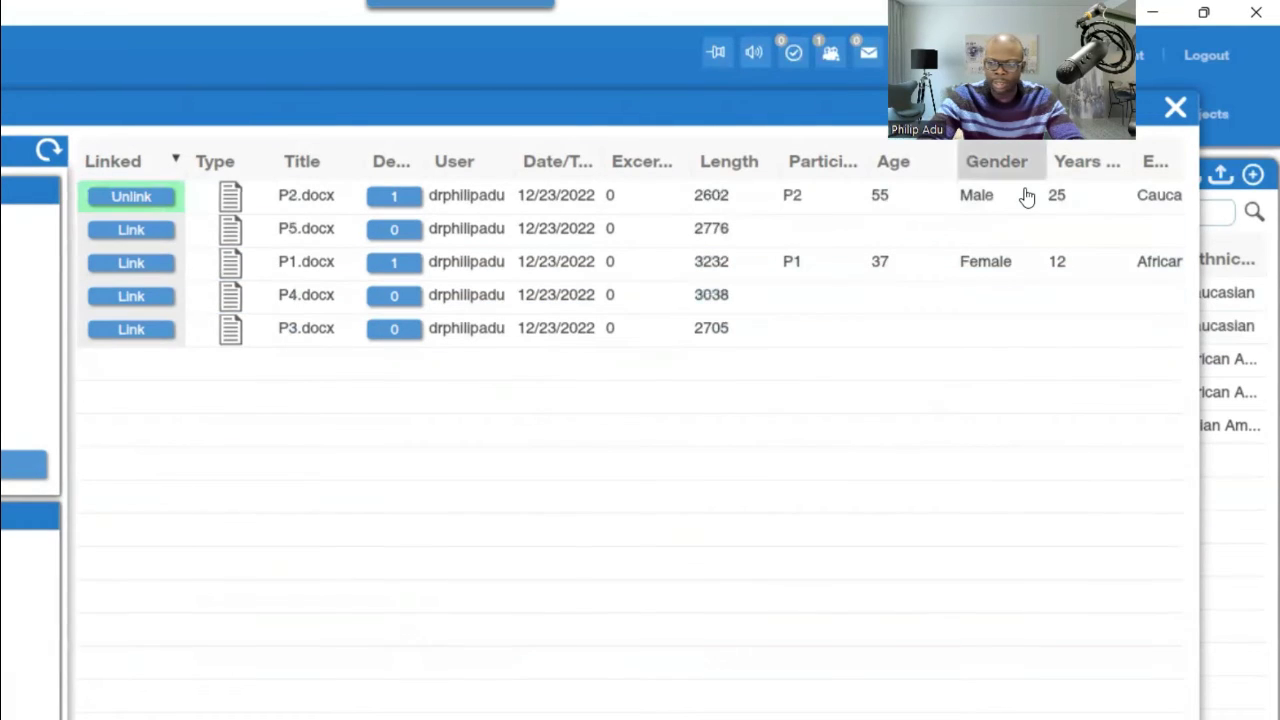
pyautogui.click(1176, 110)
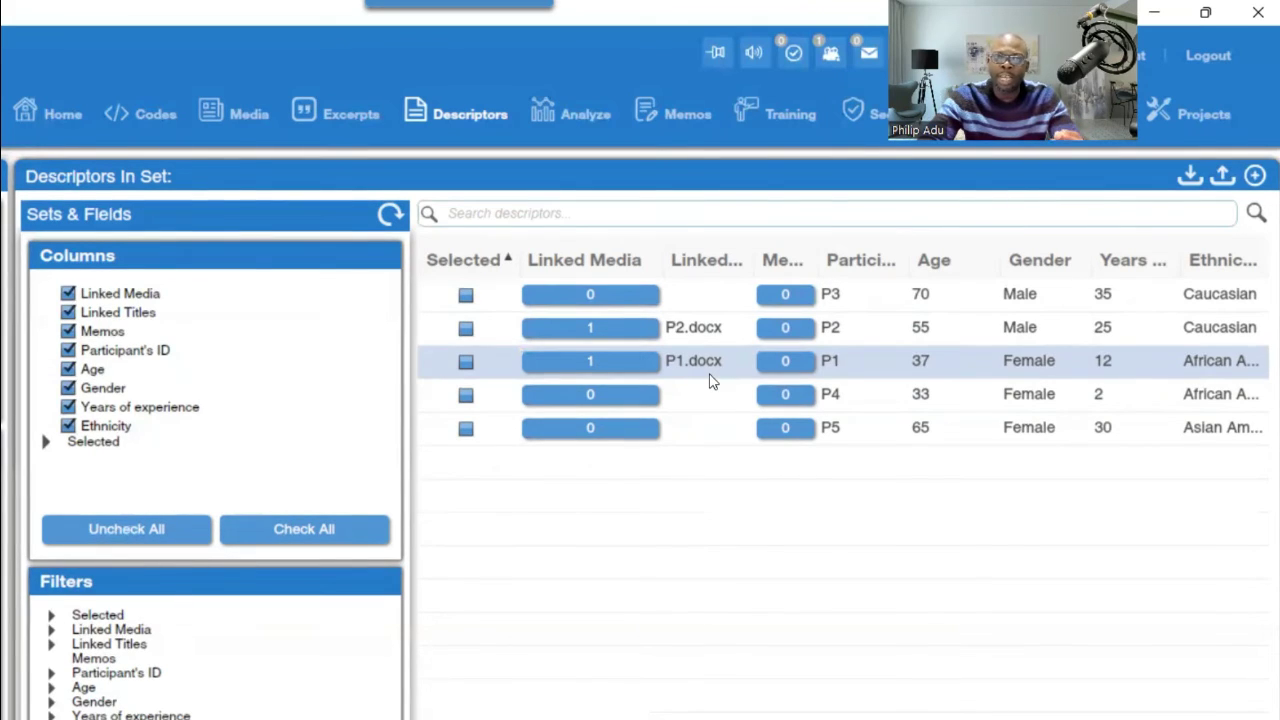
# Step: Link the transcript P3.docx to participant P3's descriptor
pyautogui.moveTo(614, 362)
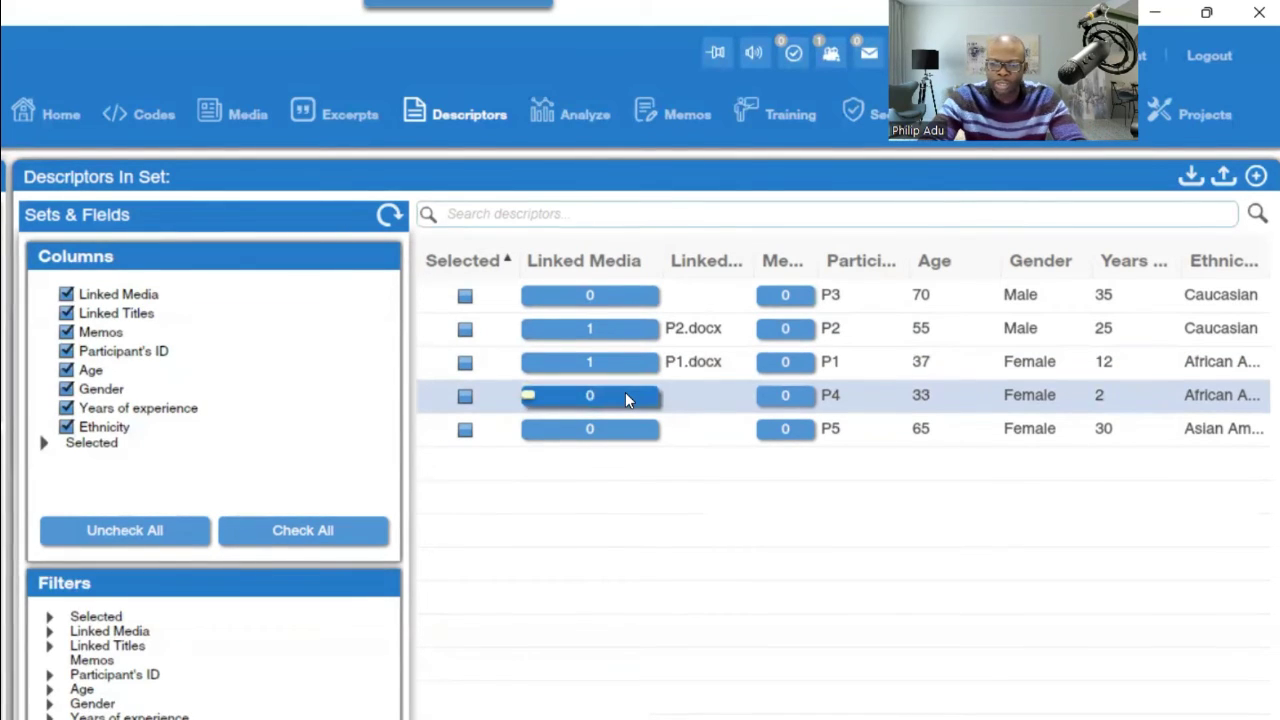
pyautogui.click(562, 295)
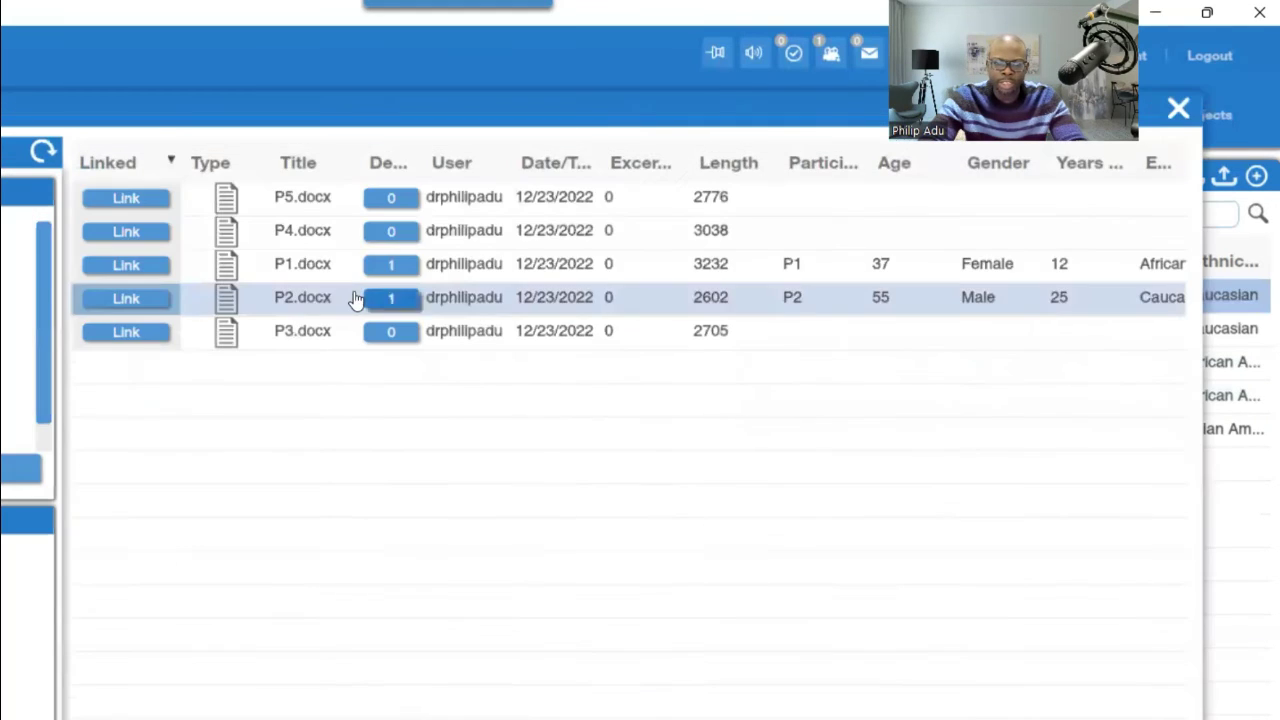
pyautogui.click(143, 340)
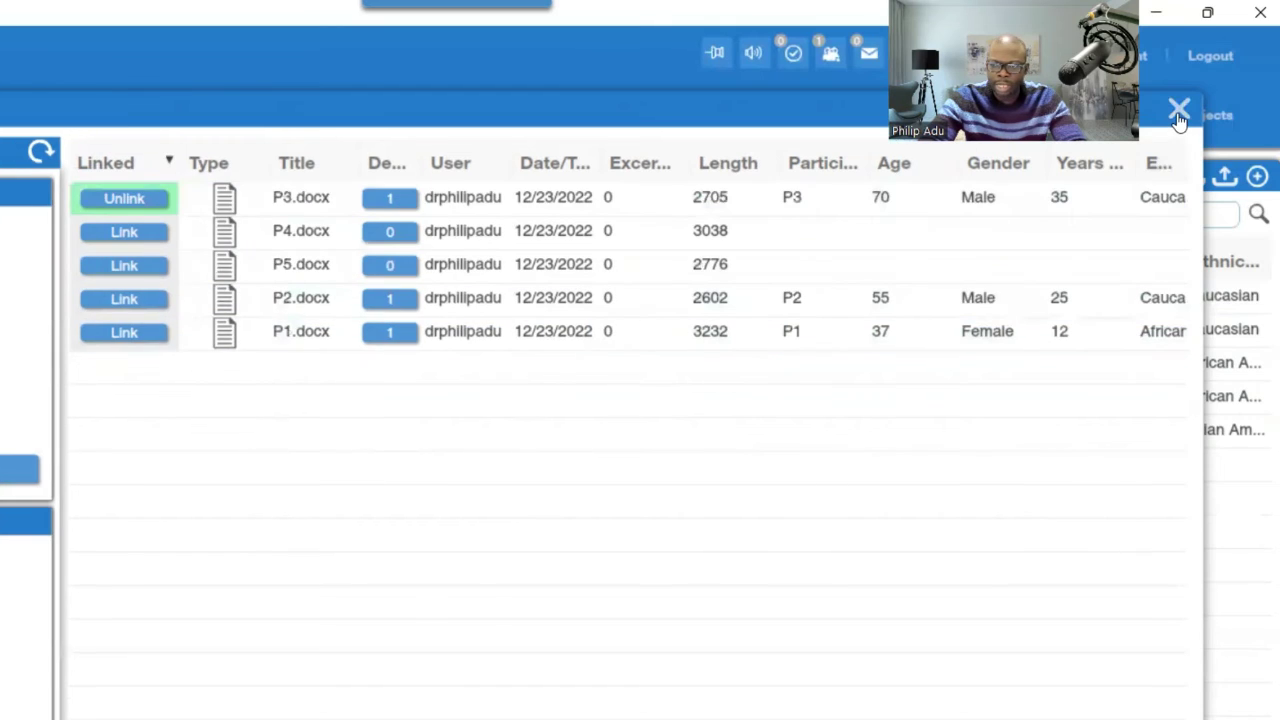
pyautogui.click(1179, 108)
# Step: Link P4.docx to participant P4's descriptor and P5.docx to participant P5's descriptor
pyautogui.click(629, 404)
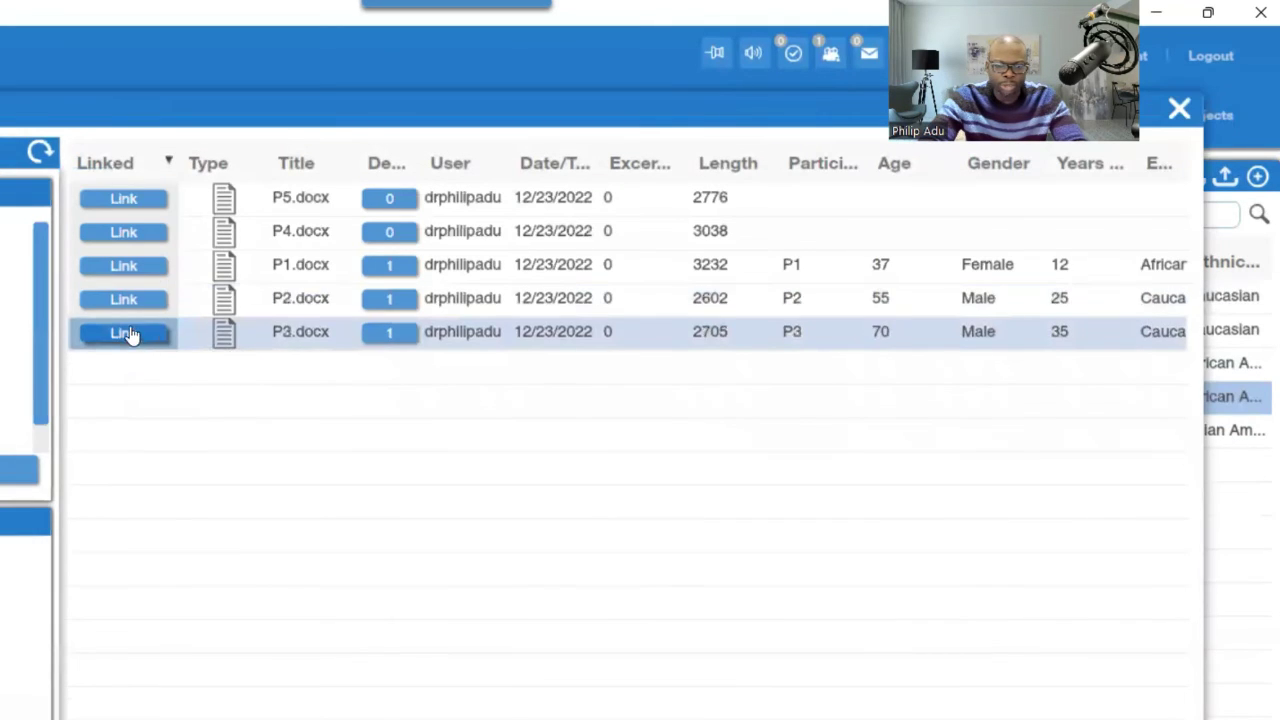
pyautogui.click(120, 234)
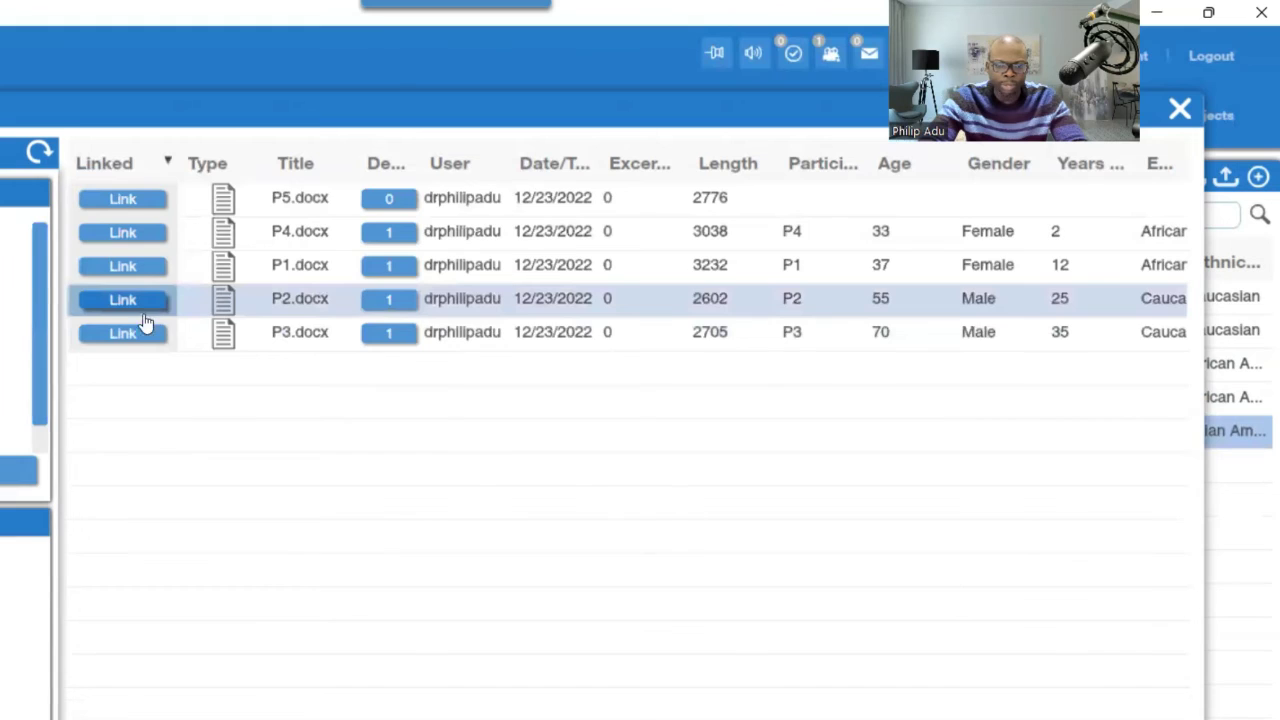
pyautogui.click(137, 198)
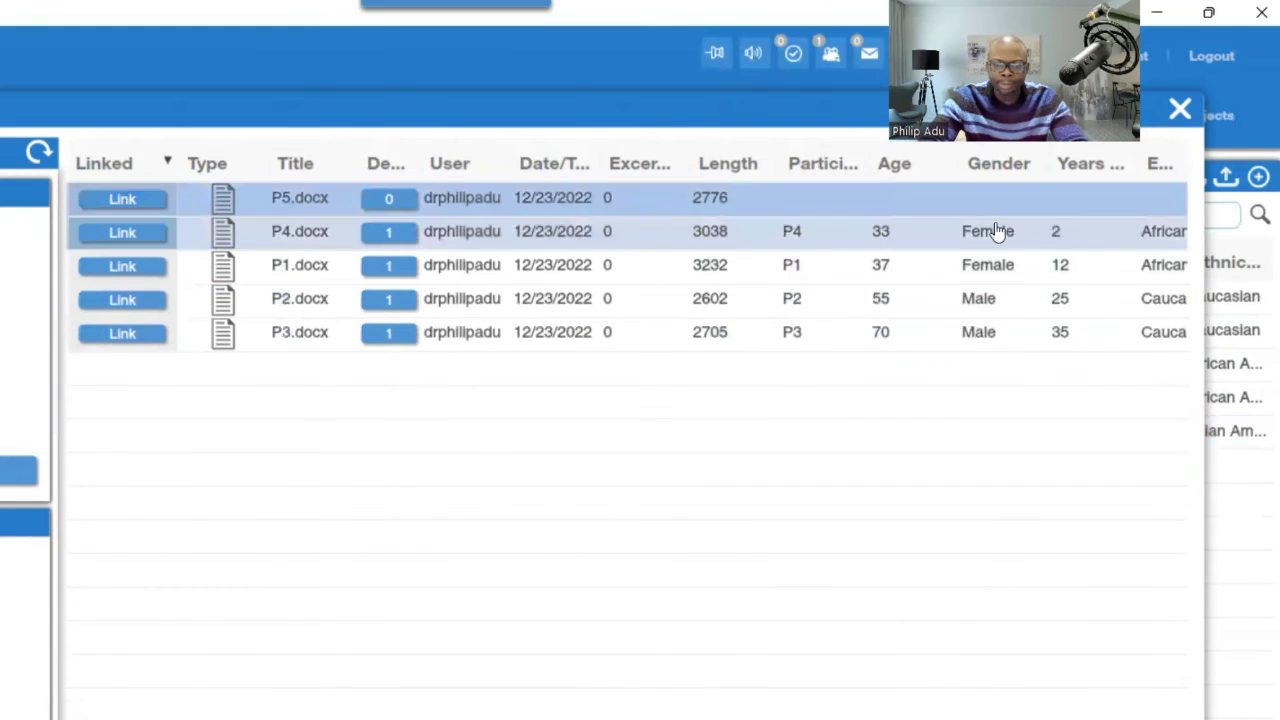
pyautogui.click(1178, 109)
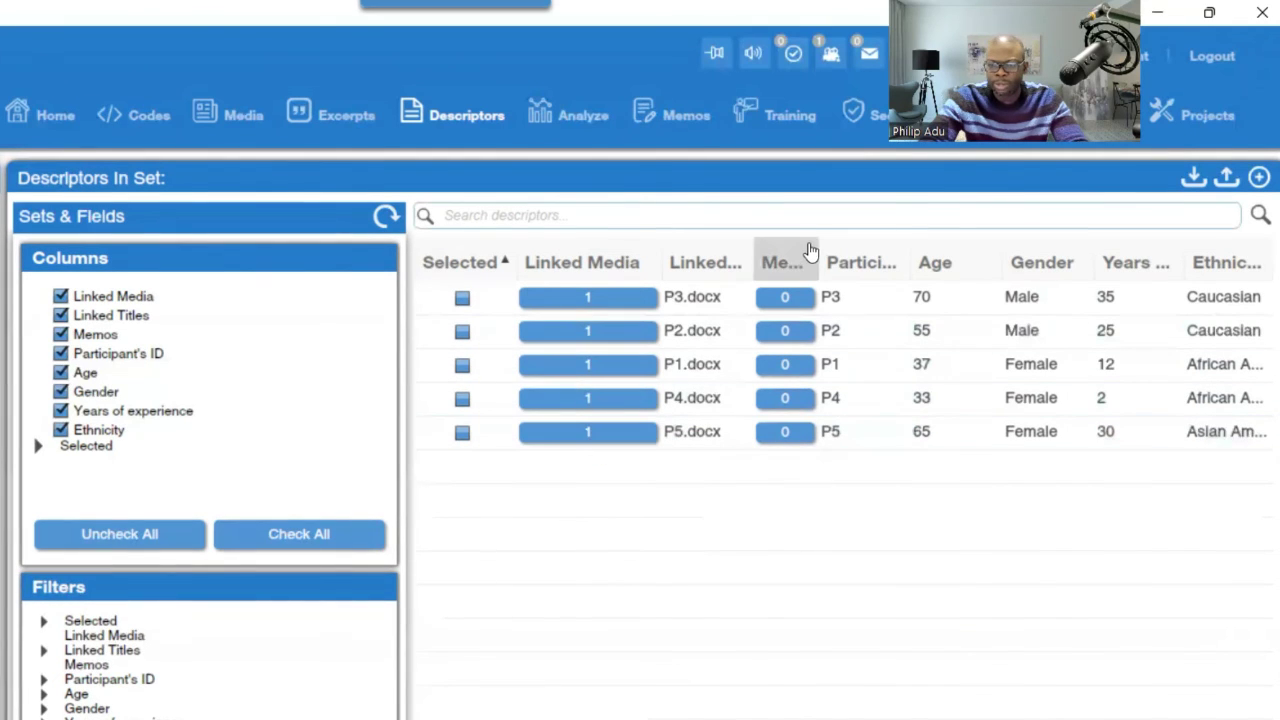
# Step: Widen the Memos column in the descriptors table and return to the project's home dashboard
pyautogui.moveTo(818, 250); pyautogui.dragTo(897, 246)
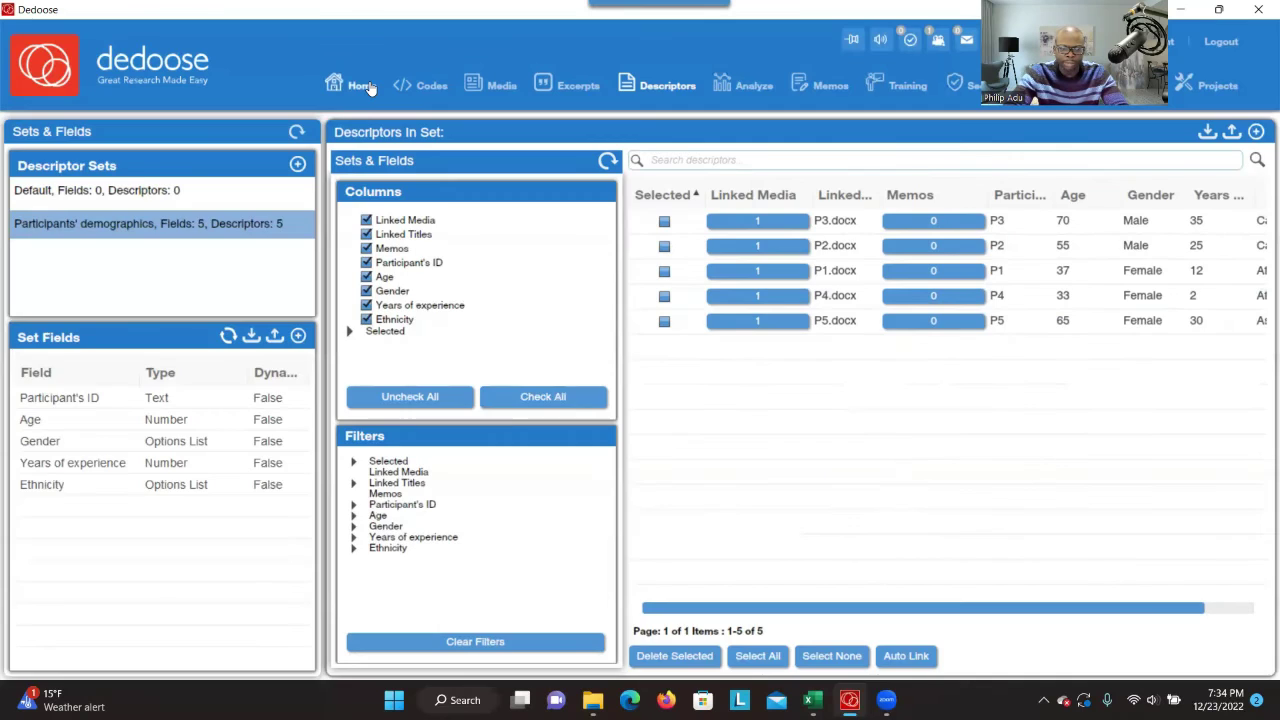
pyautogui.click(68, 116)
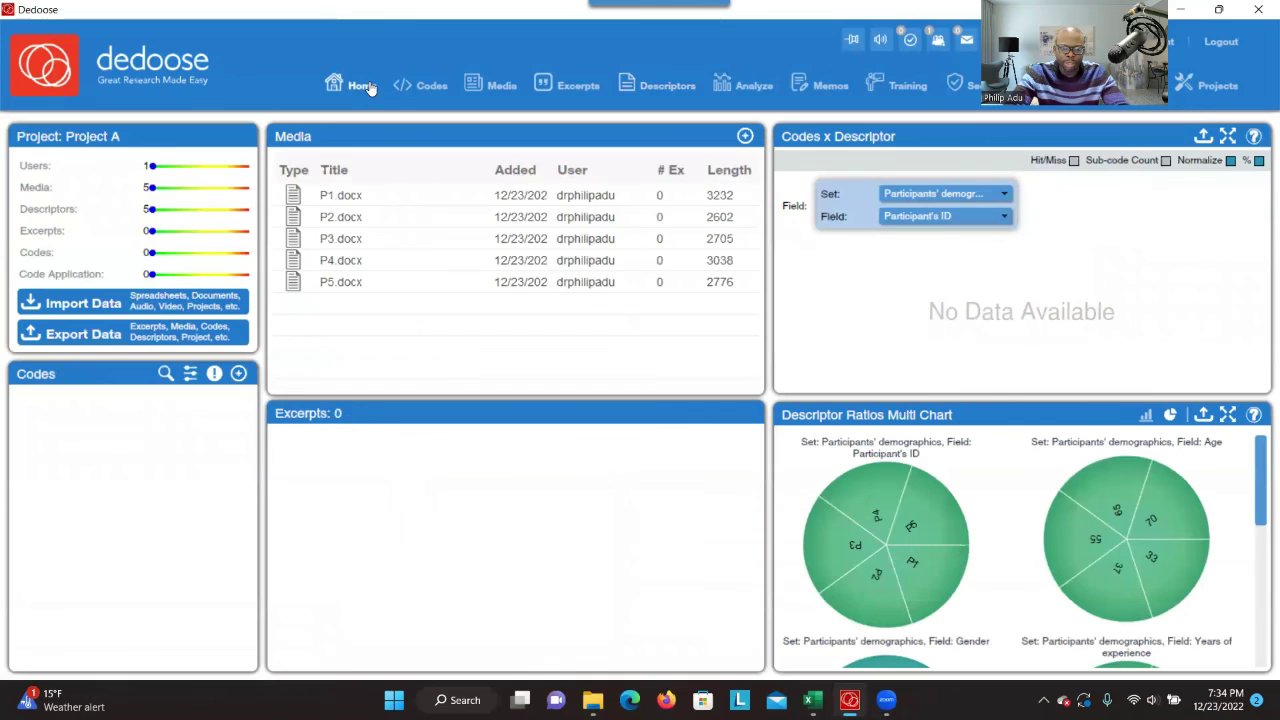